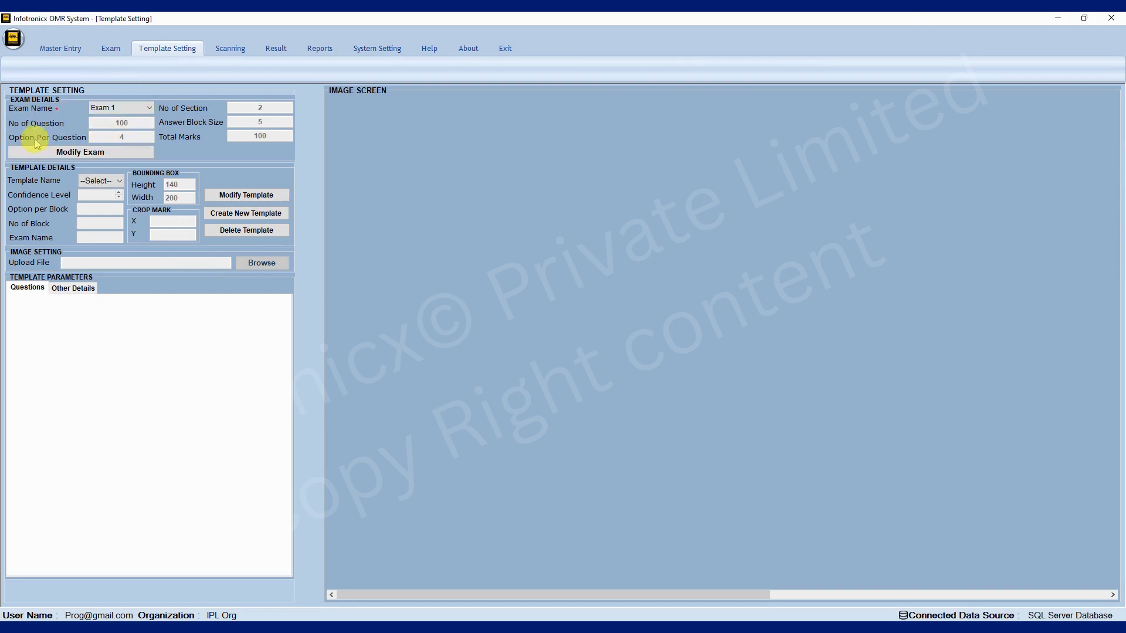
# Review the Exam 1 master record, its export option and its update form, and return to the template settings without saving.
pyautogui.click(88, 152)
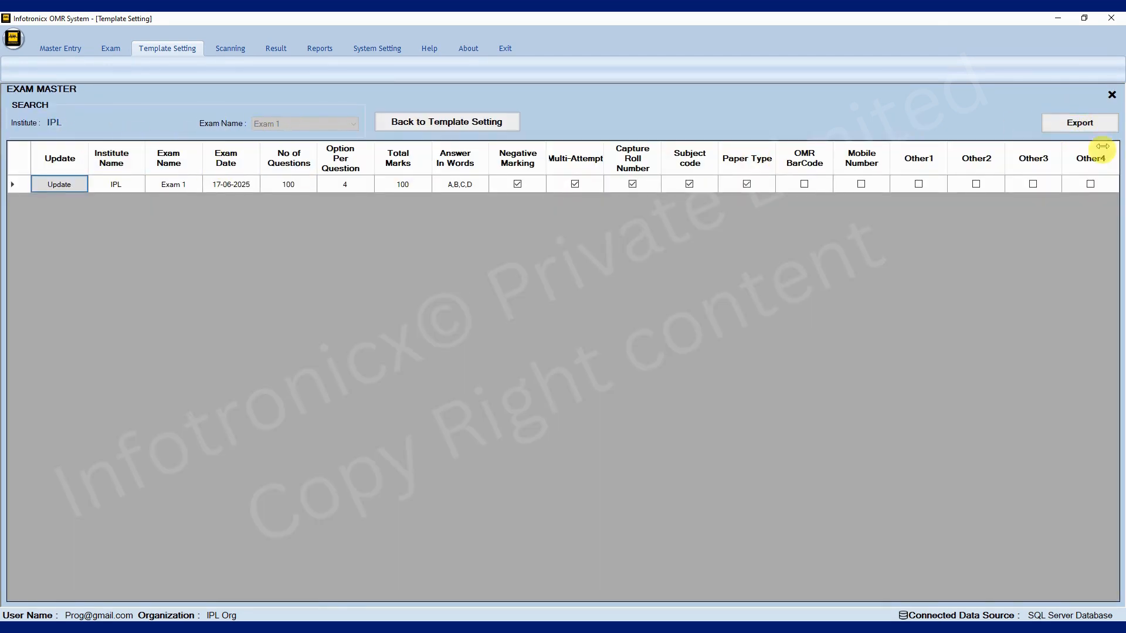
pyautogui.click(1085, 125)
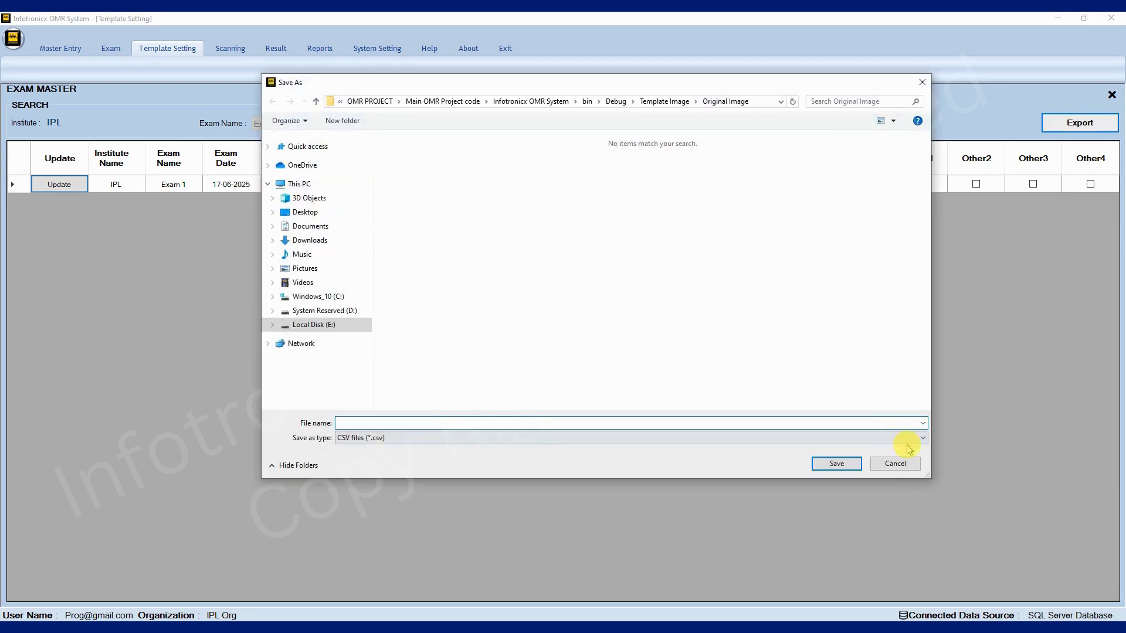
pyautogui.click(890, 461)
pyautogui.click(61, 185)
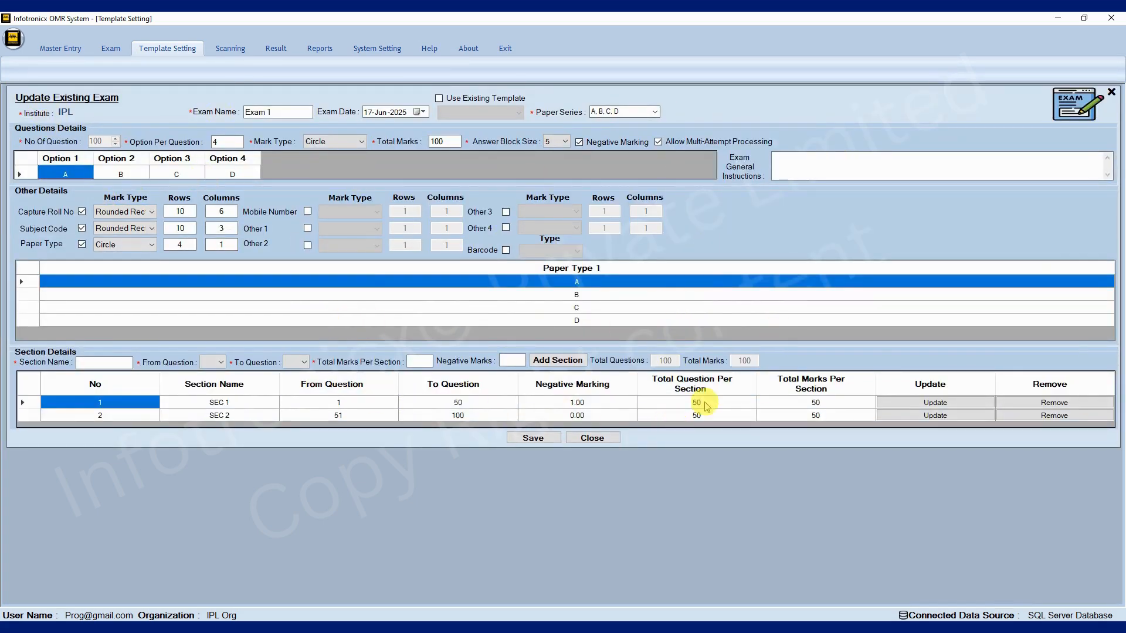
pyautogui.click(616, 438)
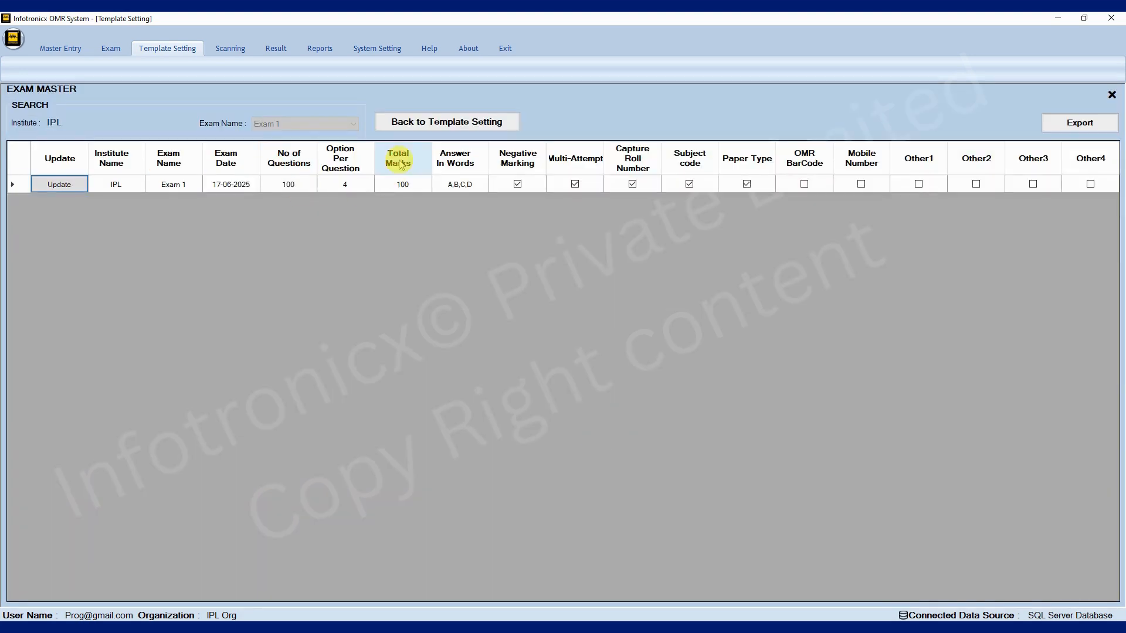
pyautogui.click(404, 121)
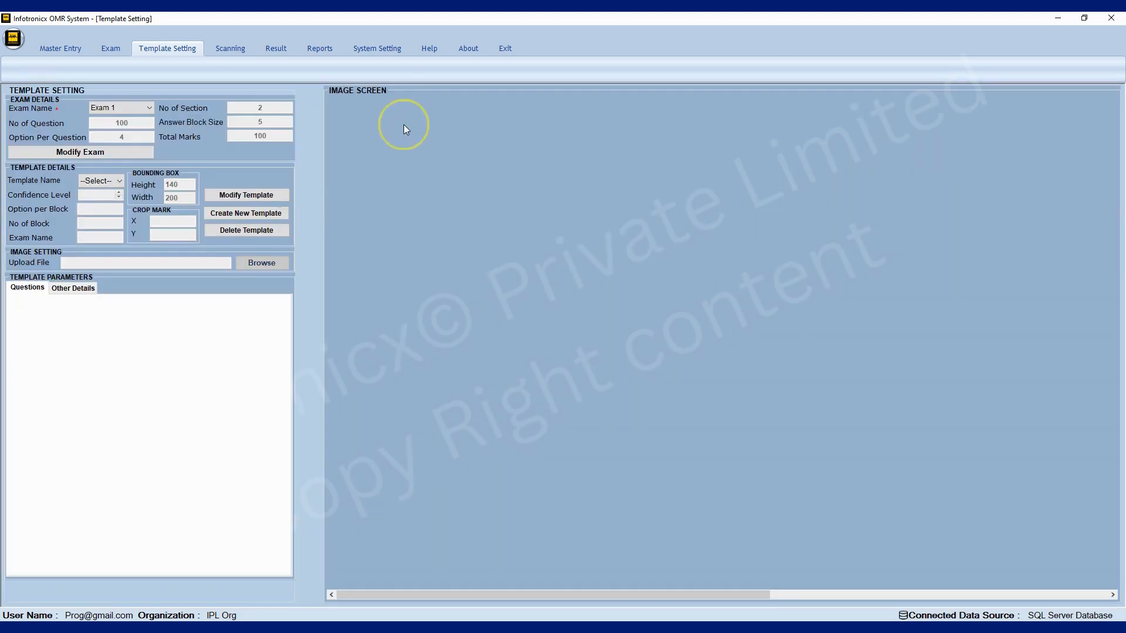
# Start a new template for Exam 1 named "T 1" and try to generate it before uploading an image.
pyautogui.click(98, 181)
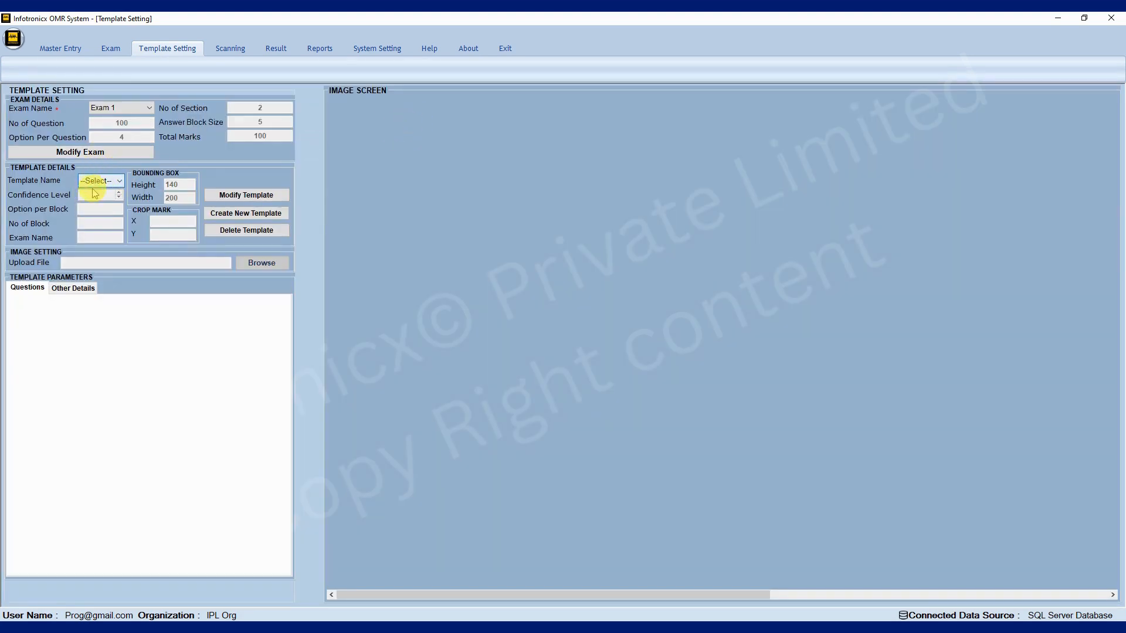
pyautogui.click(225, 213)
pyautogui.click(122, 182)
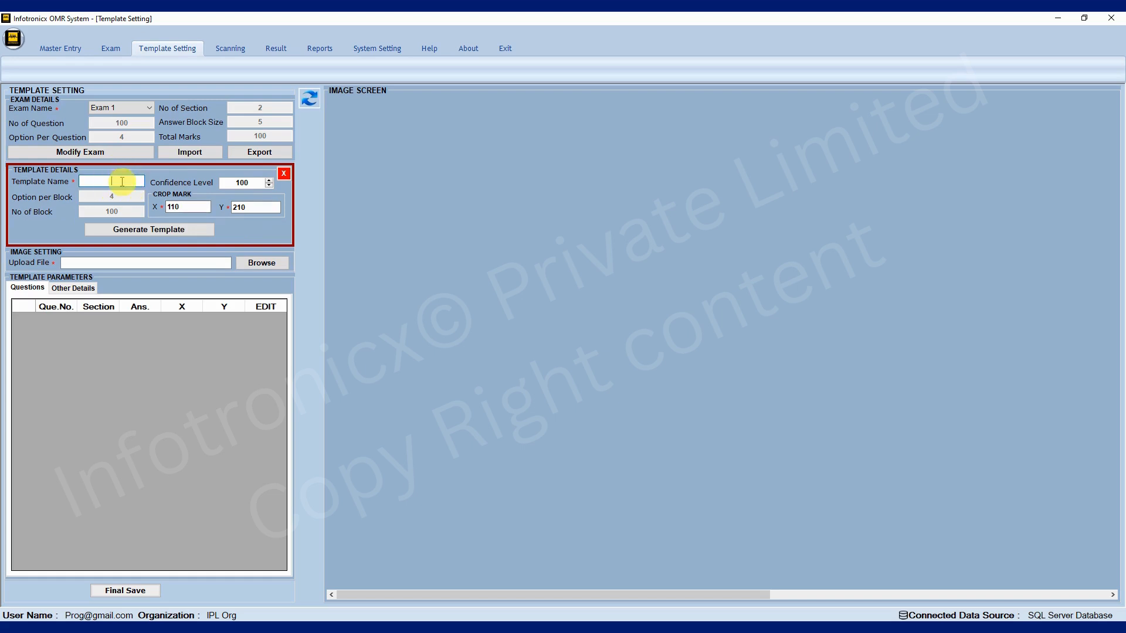
pyautogui.write('T 1')
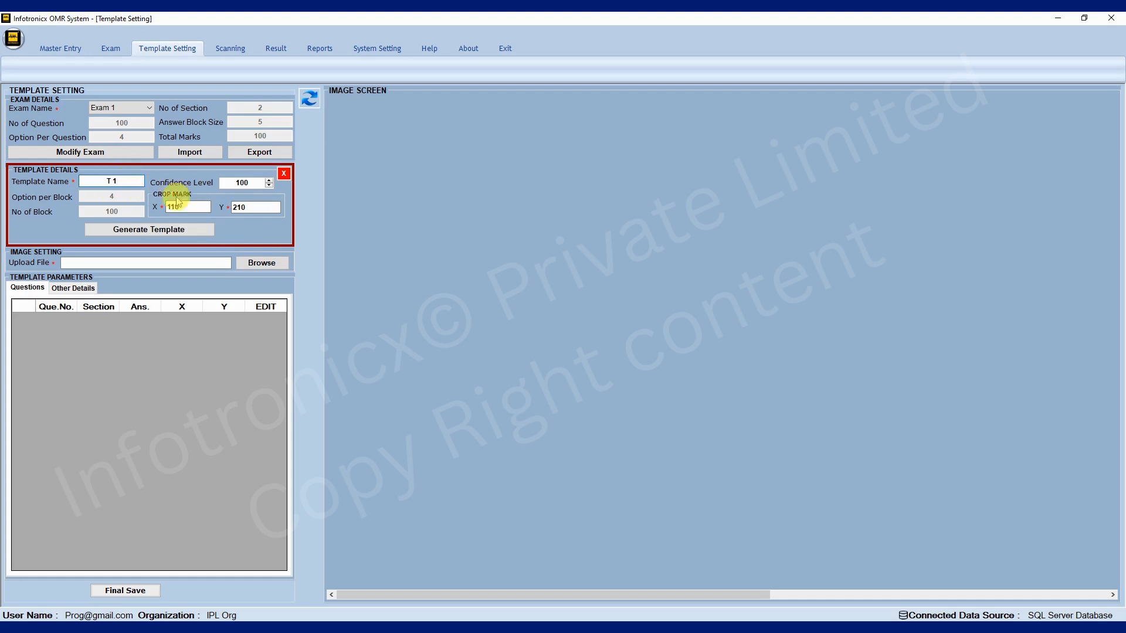
pyautogui.click(196, 205)
pyautogui.click(261, 208)
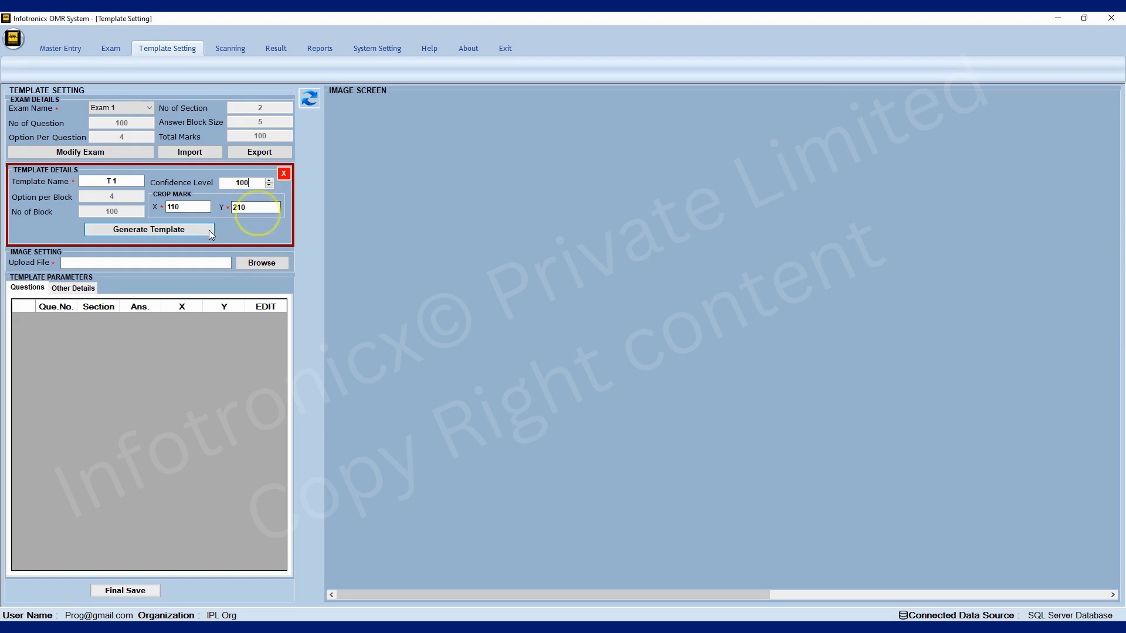
pyautogui.click(189, 232)
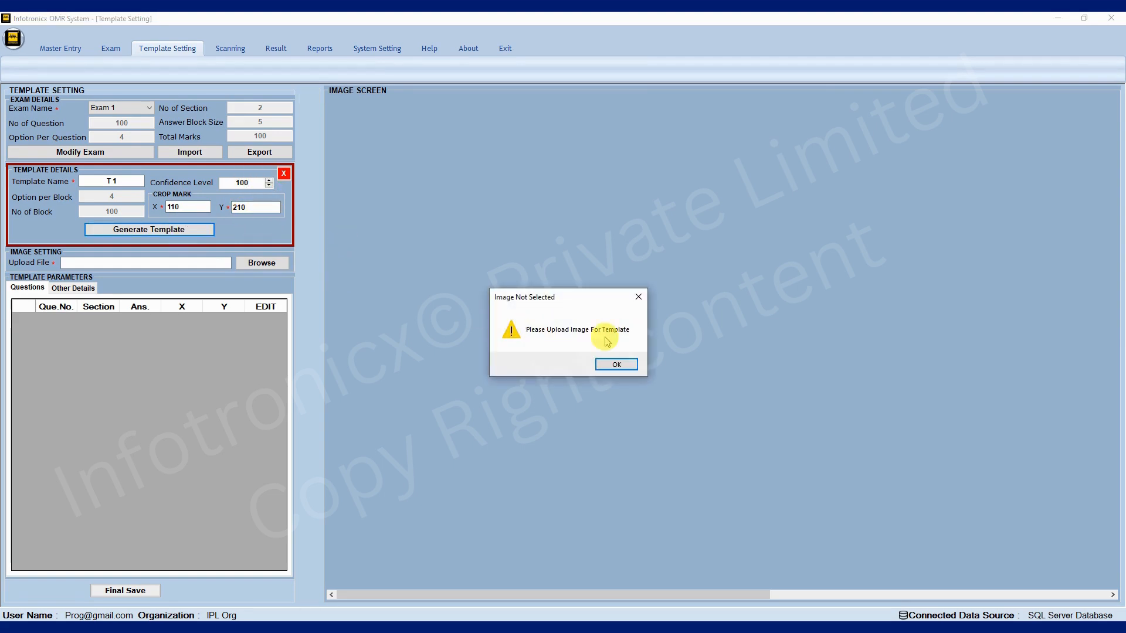
pyautogui.click(604, 362)
# Upload the blank OMR sheet image from E:\OMR Data Import-Export Sheets\Template Image\Original Image and check it over.
pyautogui.click(284, 265)
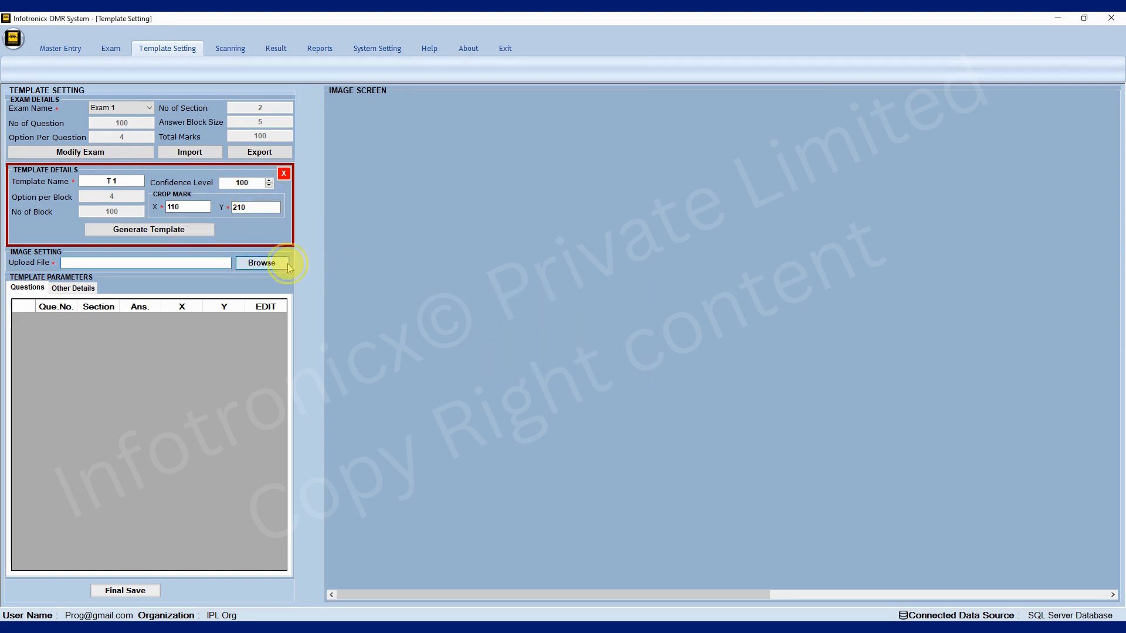
pyautogui.click(314, 325)
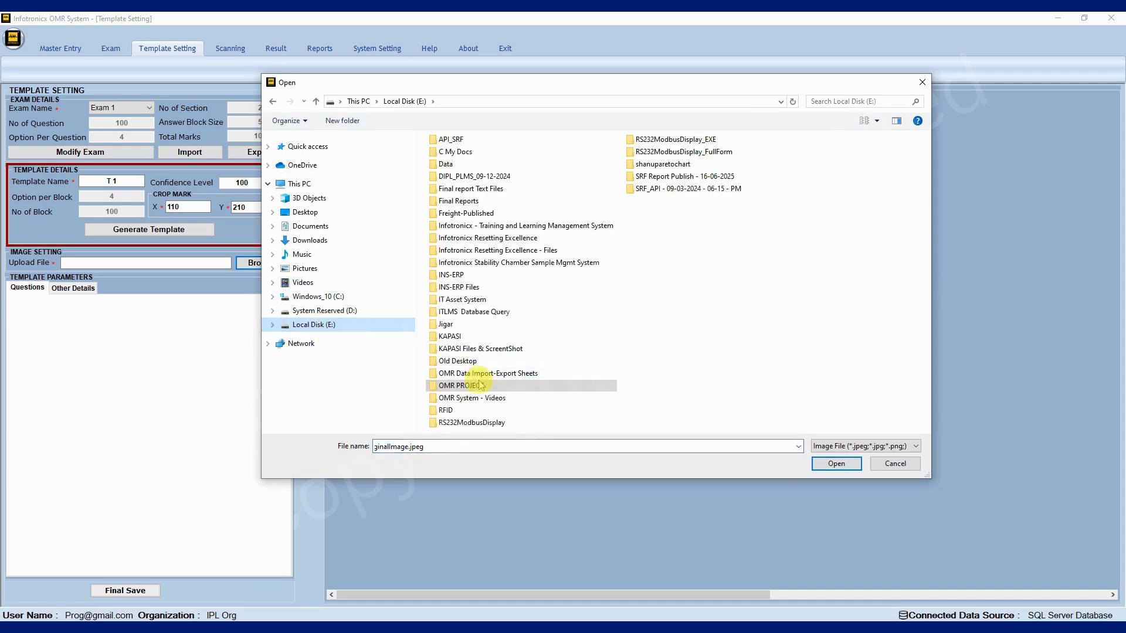
pyautogui.doubleClick(478, 382)
pyautogui.doubleClick(466, 176)
pyautogui.doubleClick(469, 173)
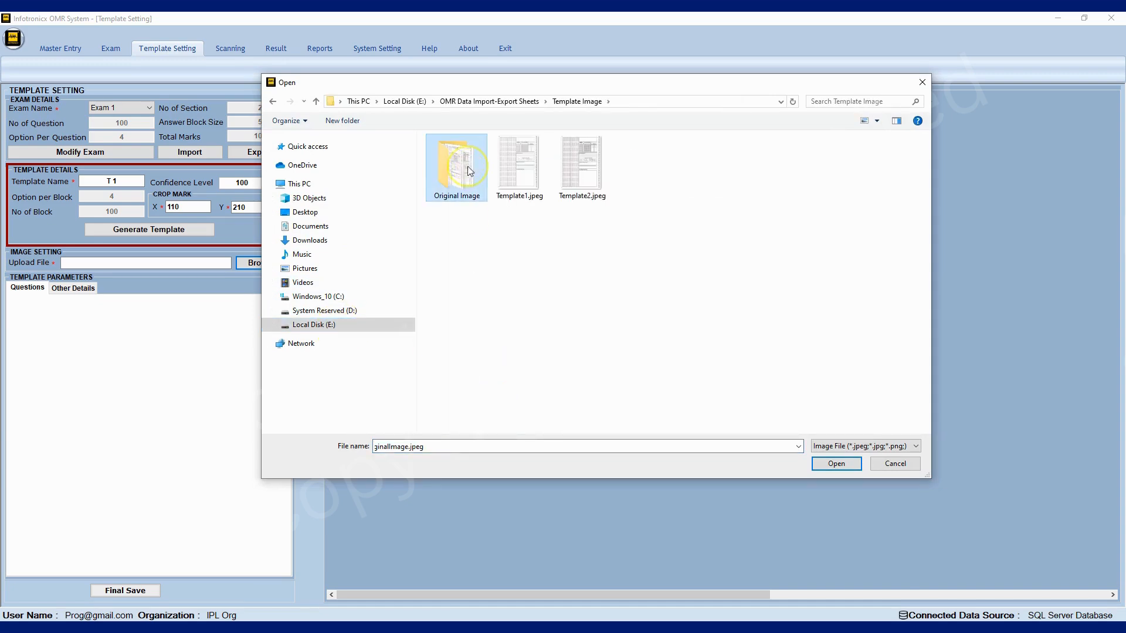
pyautogui.doubleClick(457, 169)
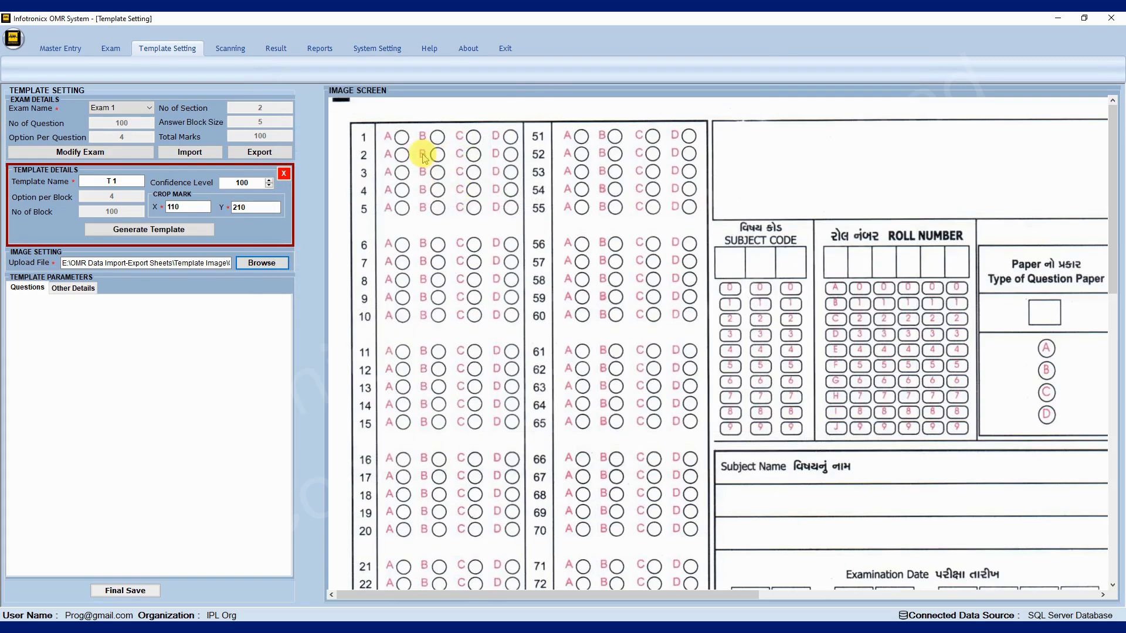
pyautogui.scroll(-10, 472, 254)
pyautogui.scroll(10, 476, 264)
# Generate the template and load T 1 as the current template for Exam 1.
pyautogui.click(132, 231)
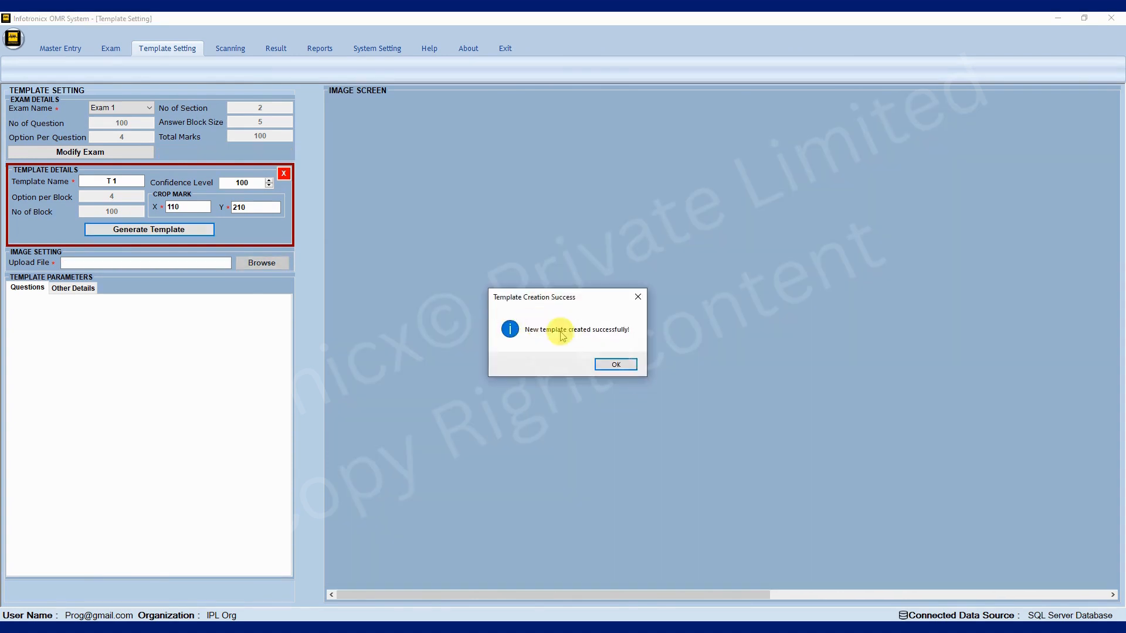
pyautogui.click(610, 366)
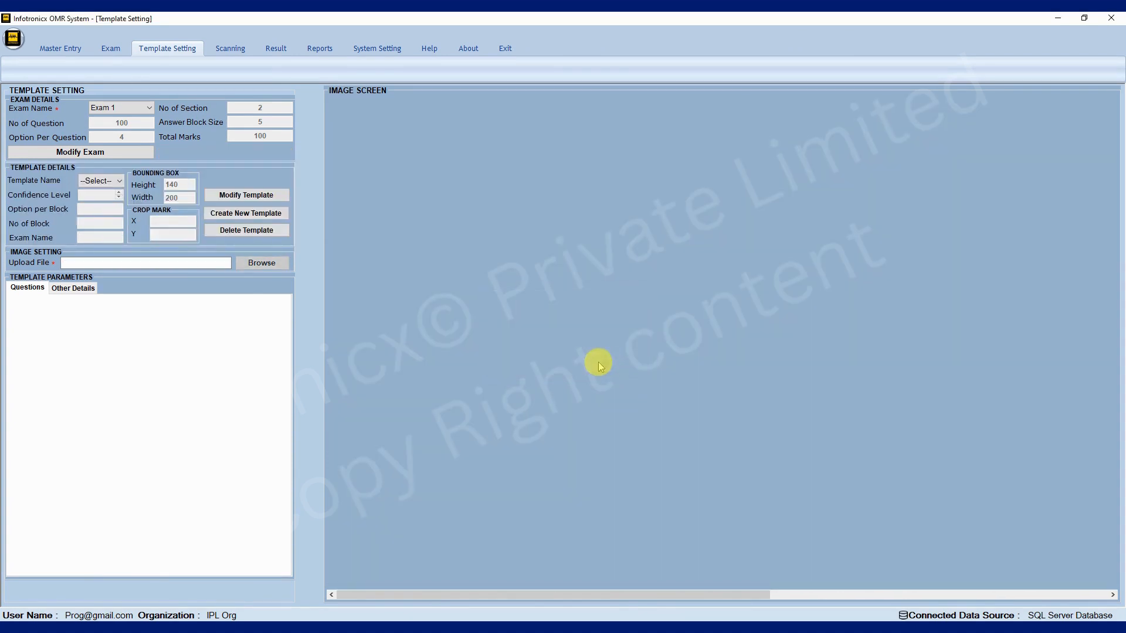
pyautogui.click(109, 183)
pyautogui.click(103, 202)
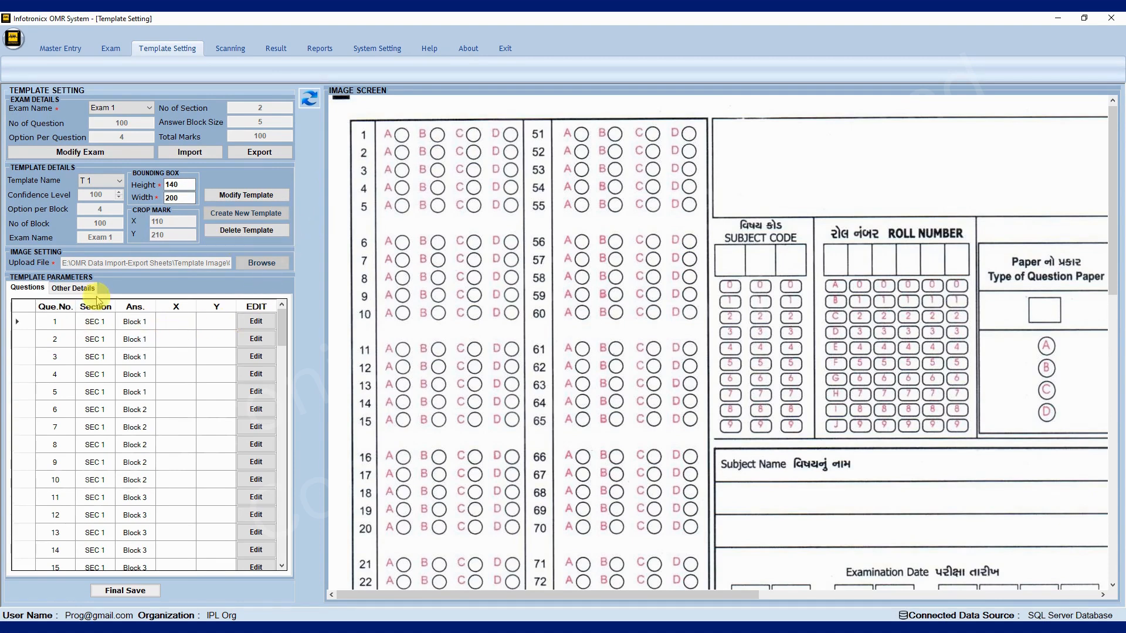
# Examine the template's other-detail fields and its question list through question 100.
pyautogui.click(72, 287)
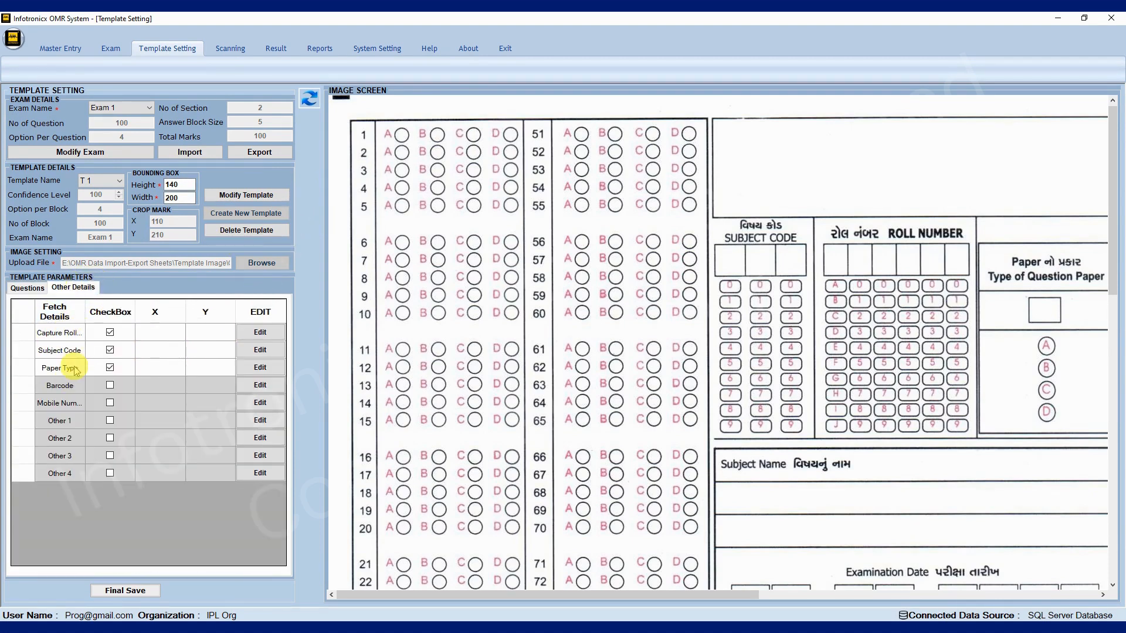
pyautogui.click(76, 333)
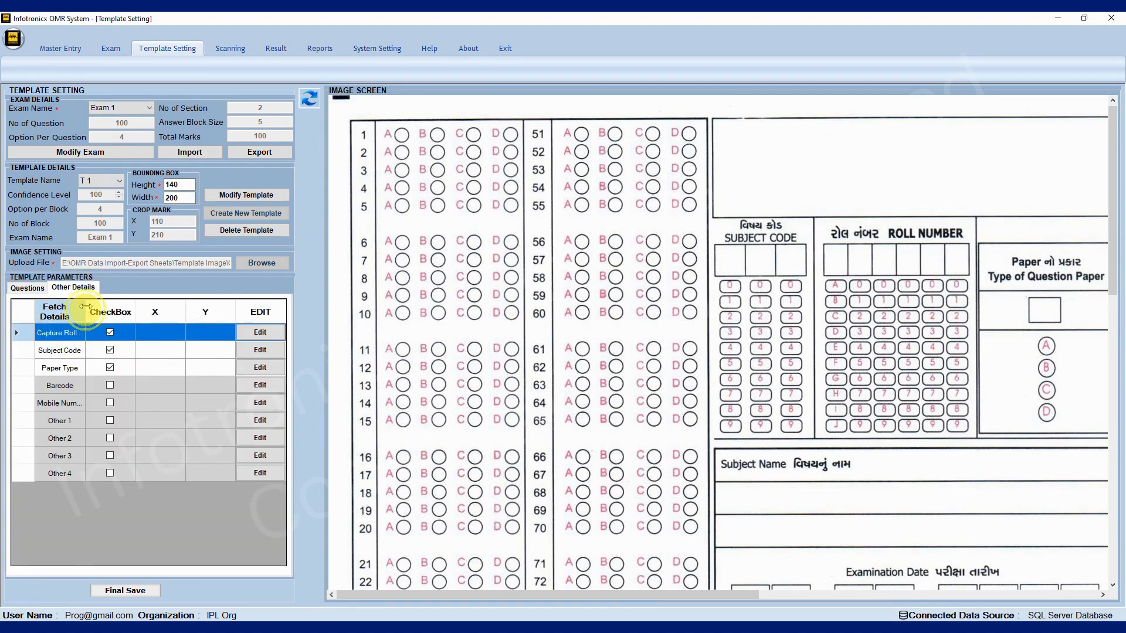
pyautogui.click(26, 287)
pyautogui.scroll(-5, 147, 403)
pyautogui.scroll(-20, 148, 404)
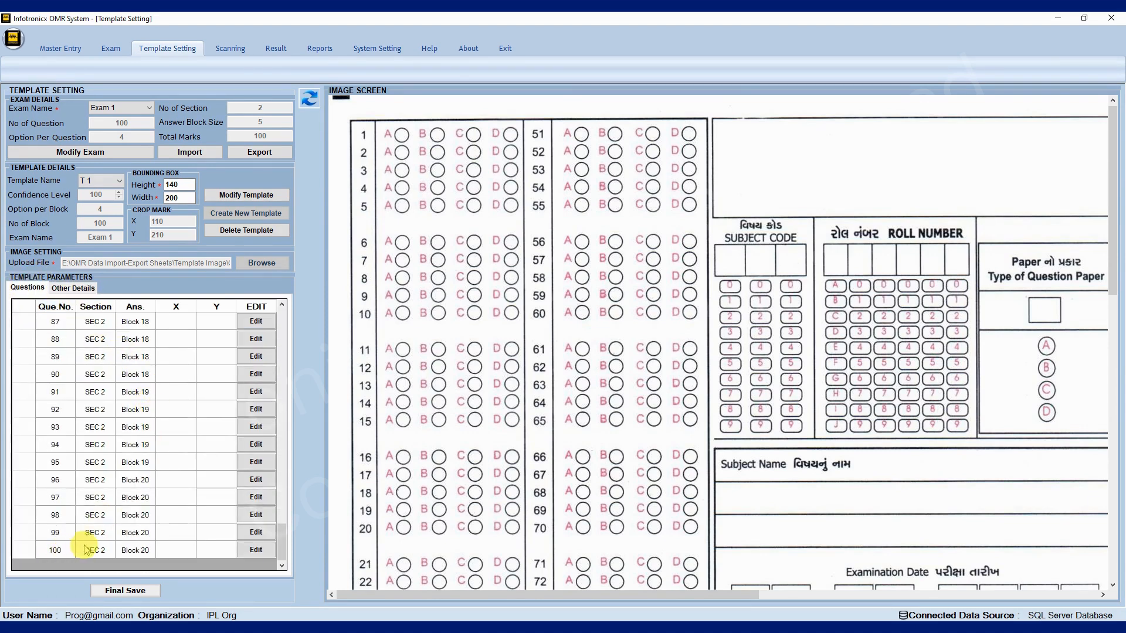
pyautogui.scroll(20, 94, 501)
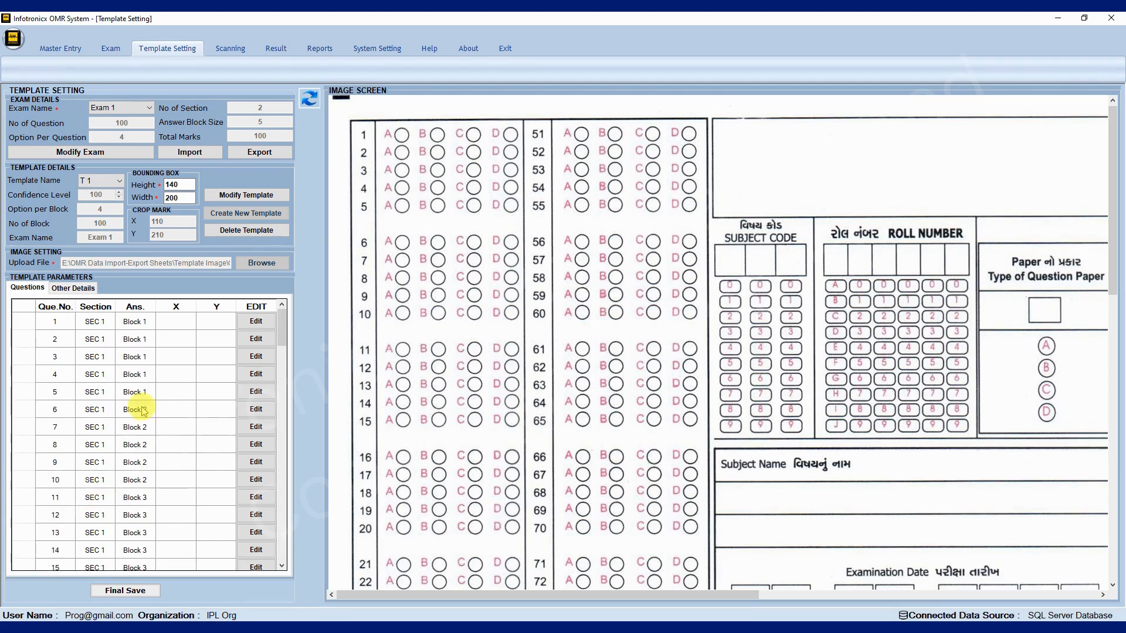
# Rename the template as "T1", save the update and load the renamed template.
pyautogui.click(238, 197)
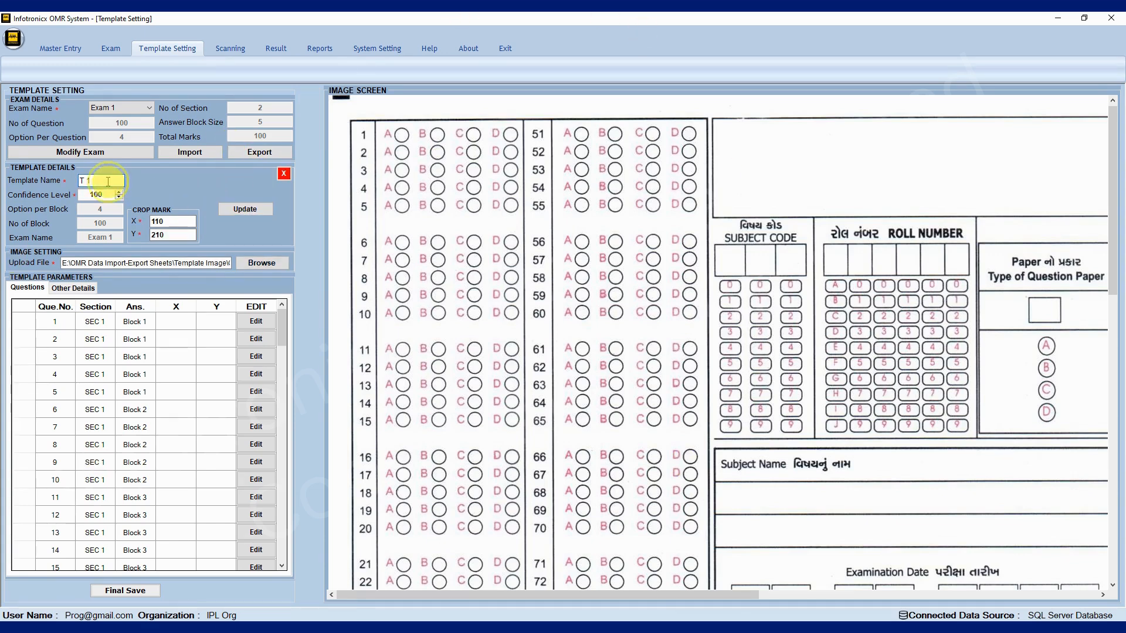
pyautogui.click(82, 181)
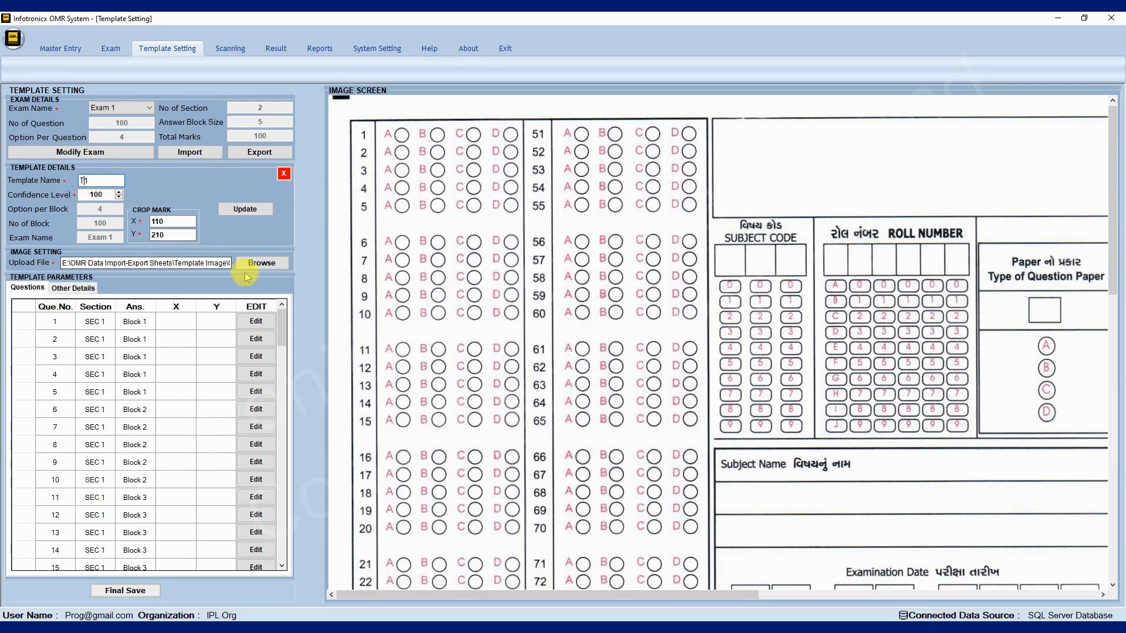
pyautogui.click(244, 209)
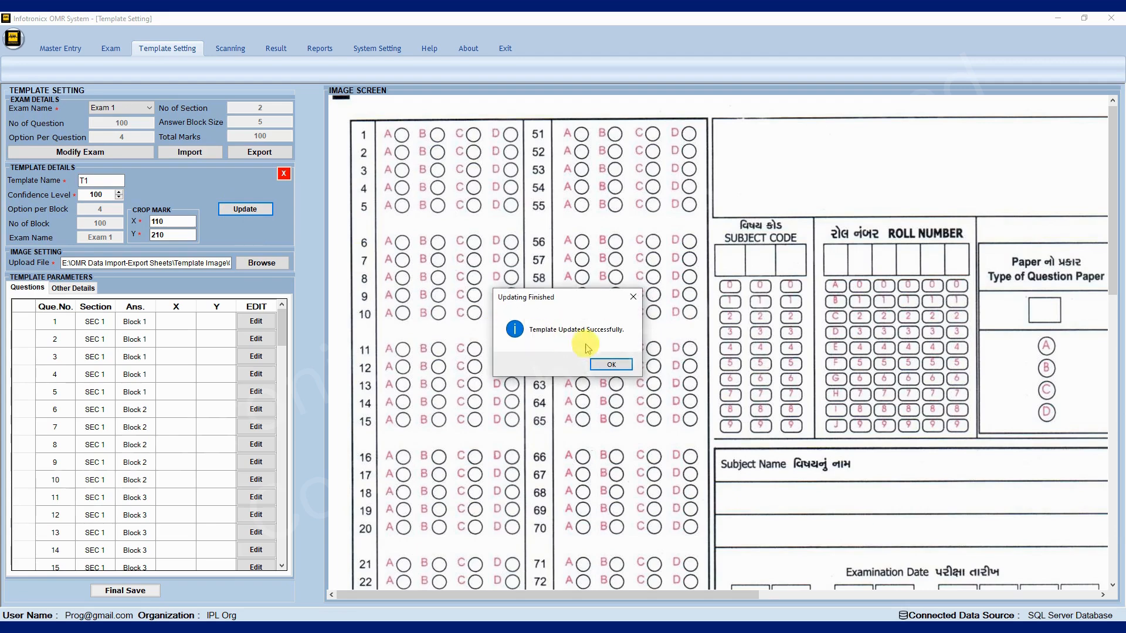
pyautogui.click(608, 364)
pyautogui.click(119, 180)
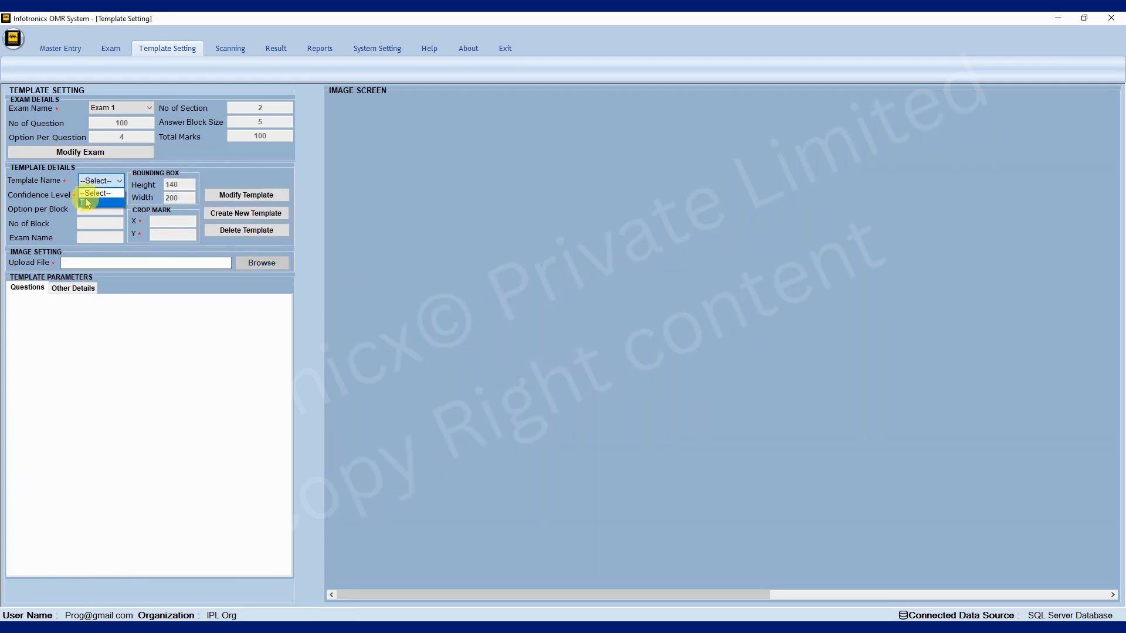
pyautogui.click(92, 193)
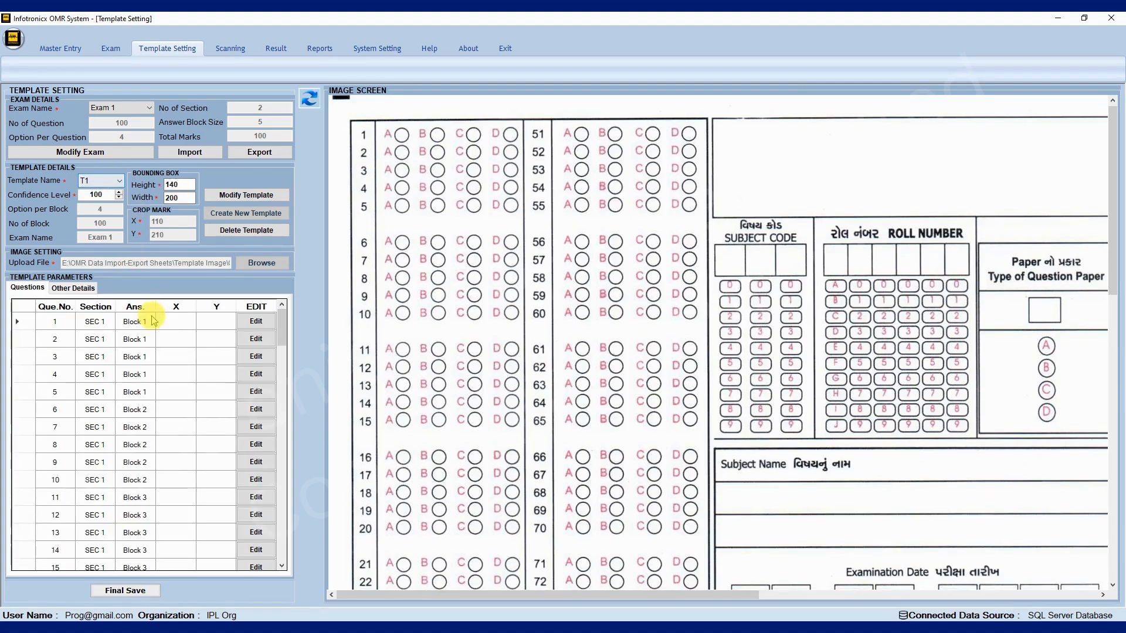
# Add a bounding box for Block 1 and place it over the answer bubbles of questions 1 to 5.
pyautogui.click(190, 326)
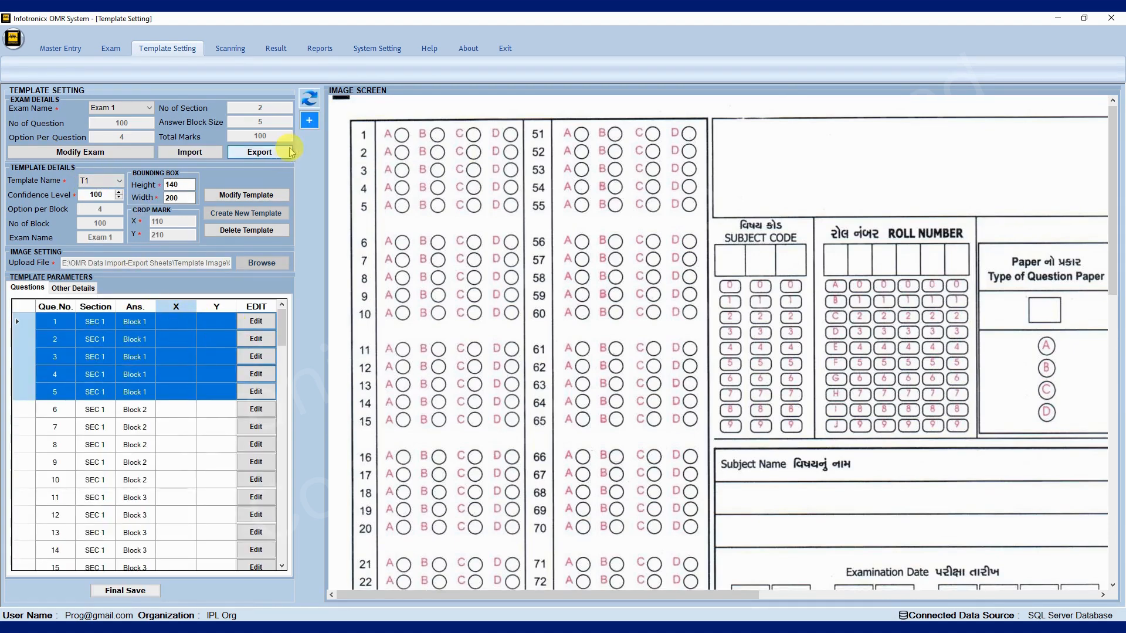
pyautogui.click(310, 121)
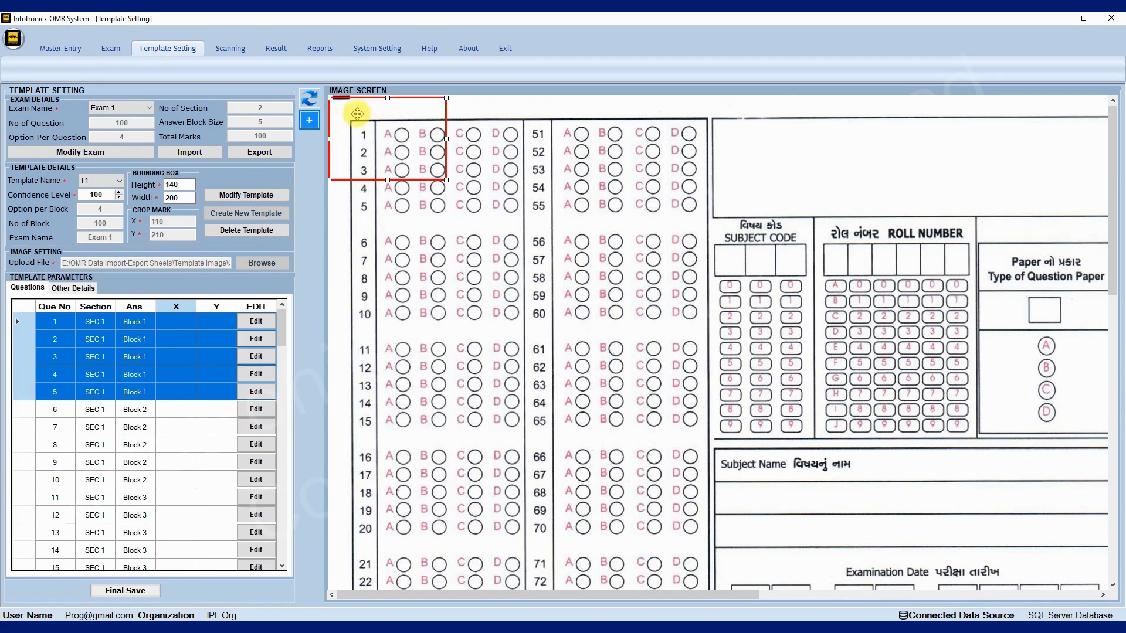
pyautogui.moveTo(341, 110); pyautogui.dragTo(403, 135)
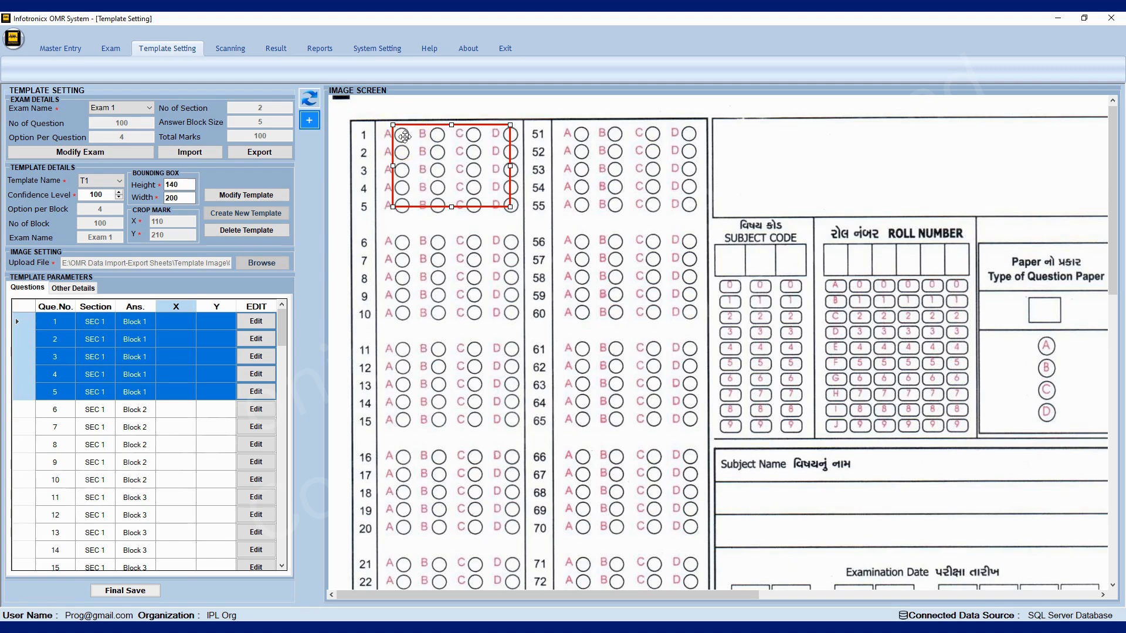
pyautogui.doubleClick(405, 136)
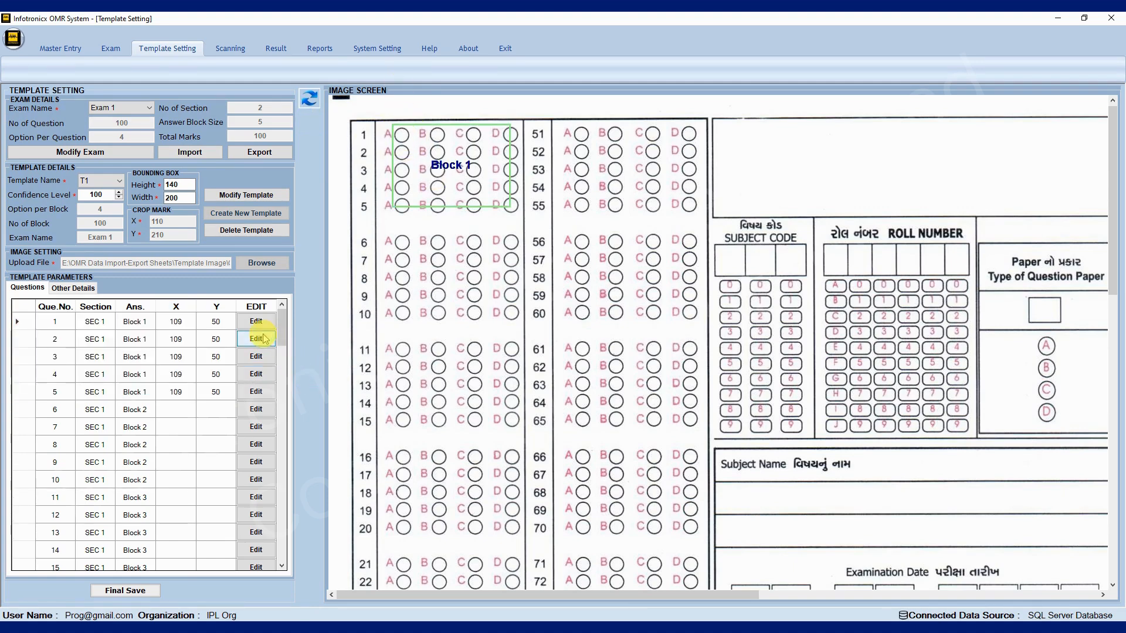
# Enlarge the Block 1 bounding box to about 219 wide by 154 high, enclosing all answer bubbles of questions 1 to 5.
pyautogui.click(441, 183)
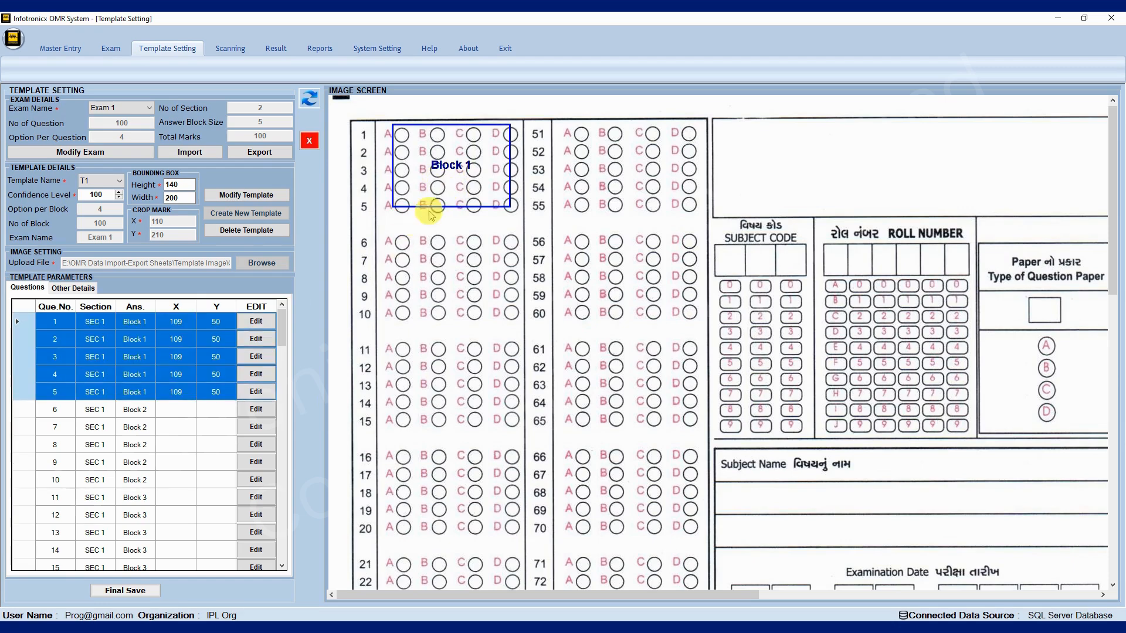
pyautogui.click(202, 346)
pyautogui.click(519, 203)
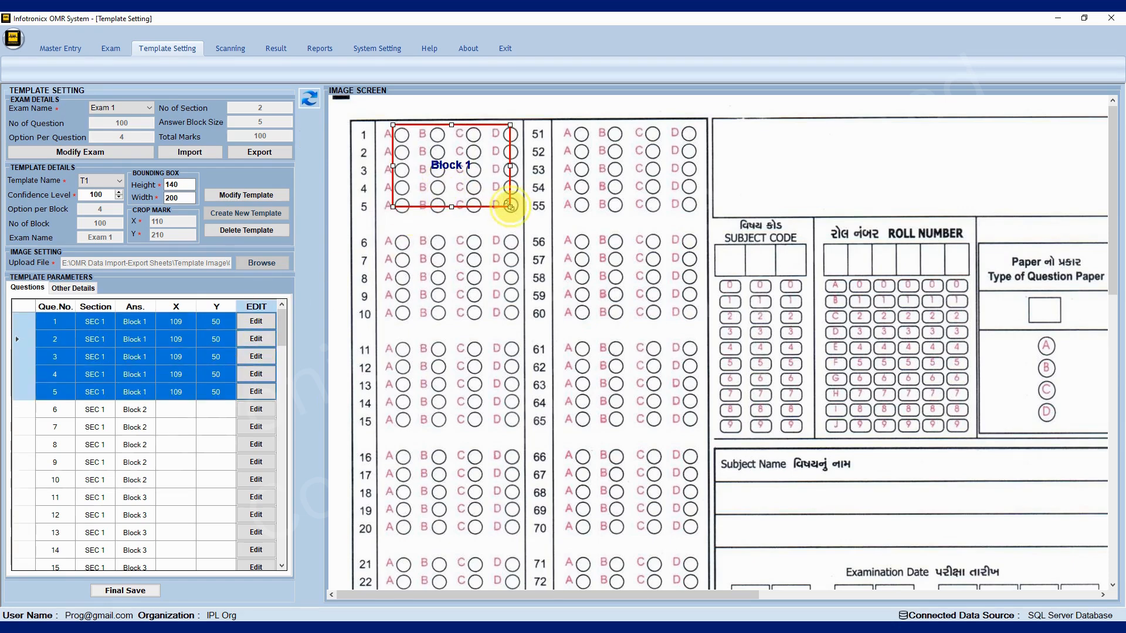
pyautogui.moveTo(510, 206); pyautogui.dragTo(522, 216)
pyautogui.click(520, 215)
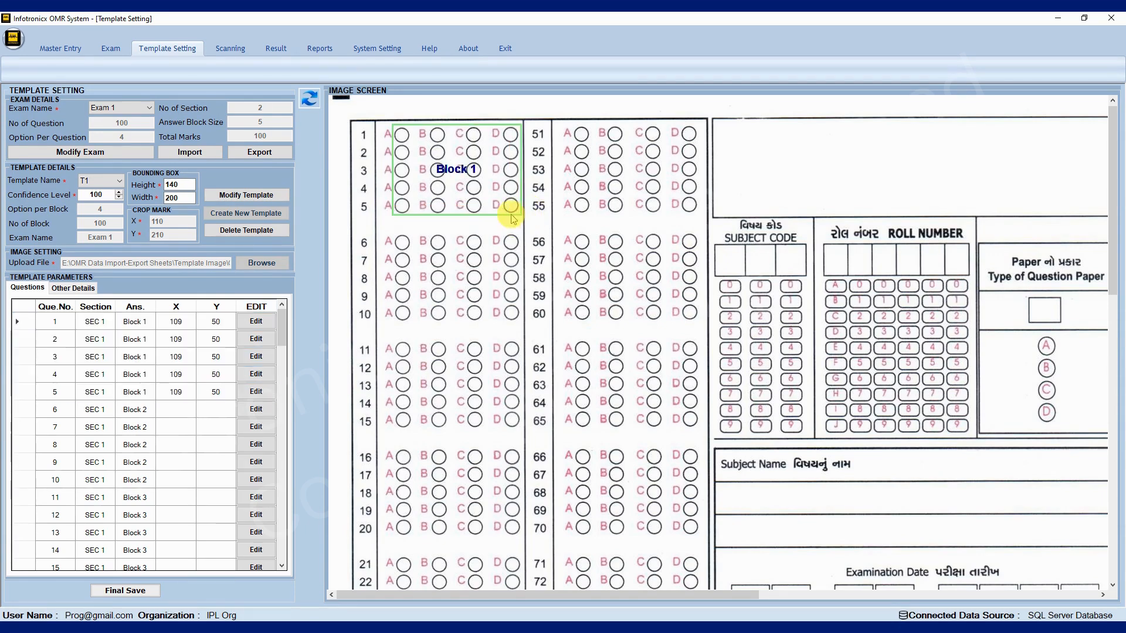
pyautogui.click(217, 388)
# Add a bounding box for Block 2 and place it over the bubbles of questions 6 to 10, at about X 110, Y 233.
pyautogui.click(219, 409)
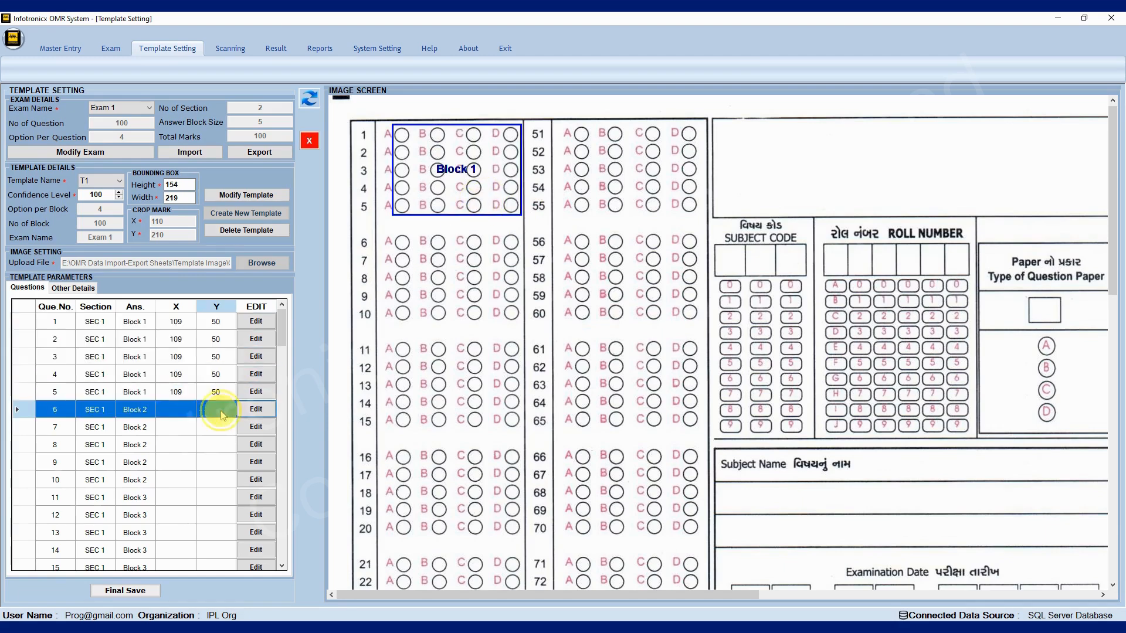
pyautogui.click(310, 120)
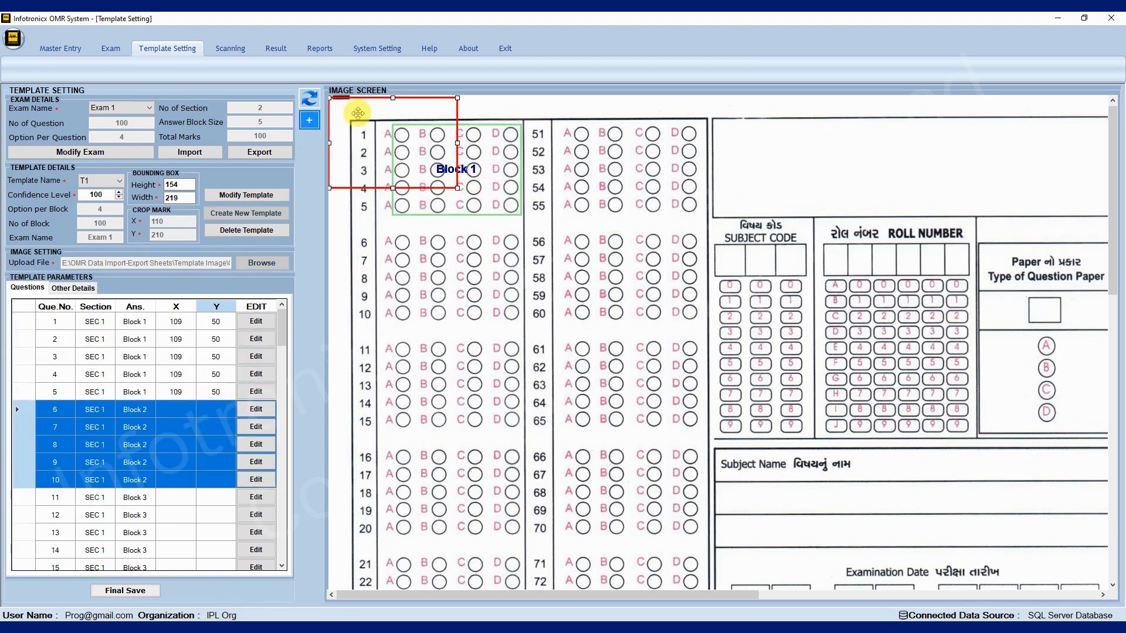
pyautogui.moveTo(358, 113); pyautogui.dragTo(420, 246)
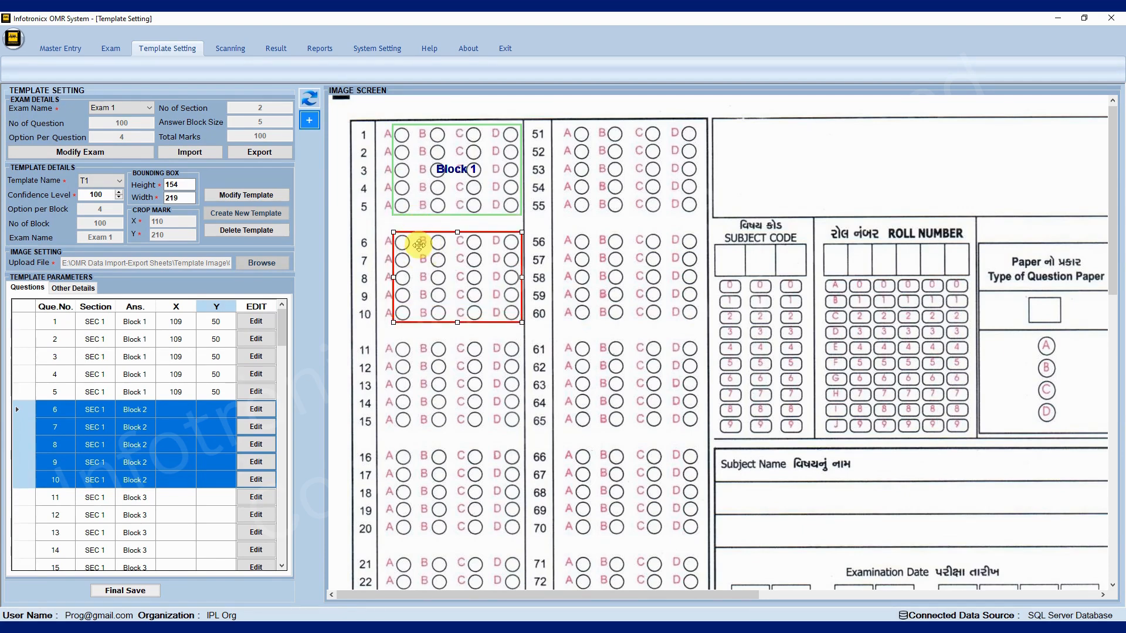
pyautogui.click(427, 351)
# Add a bounding box for Block 3 over the bubbles of questions 11 to 15, at about X 111, Y 417.
pyautogui.scroll(-1, 427, 351)
pyautogui.scroll(-2, 165, 417)
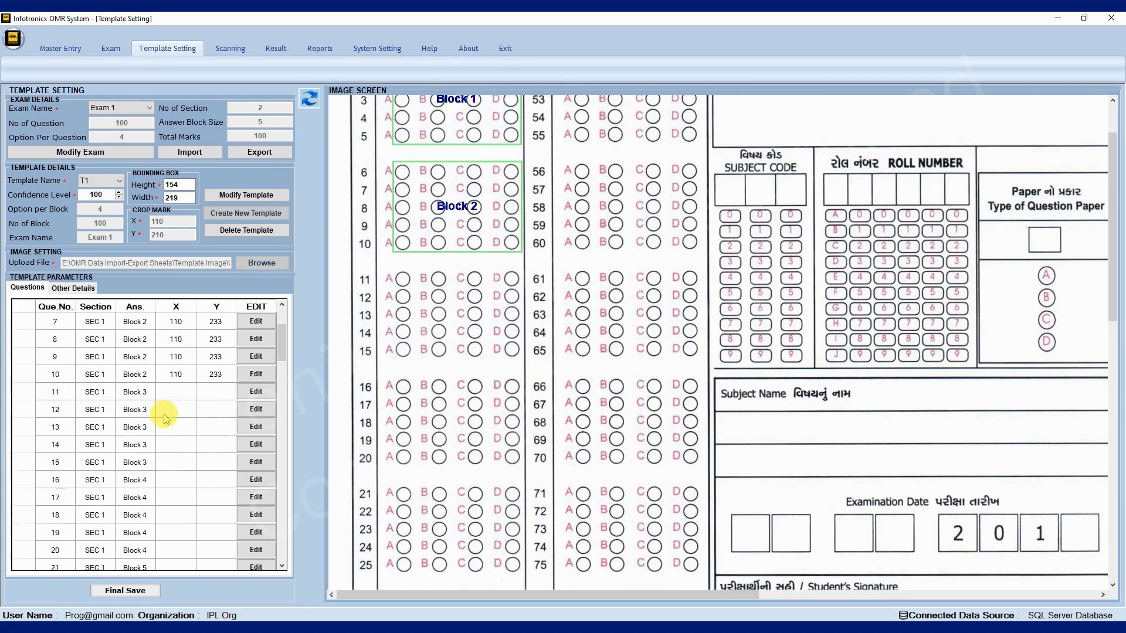
pyautogui.scroll(-3, 170, 411)
pyautogui.scroll(-2, 482, 317)
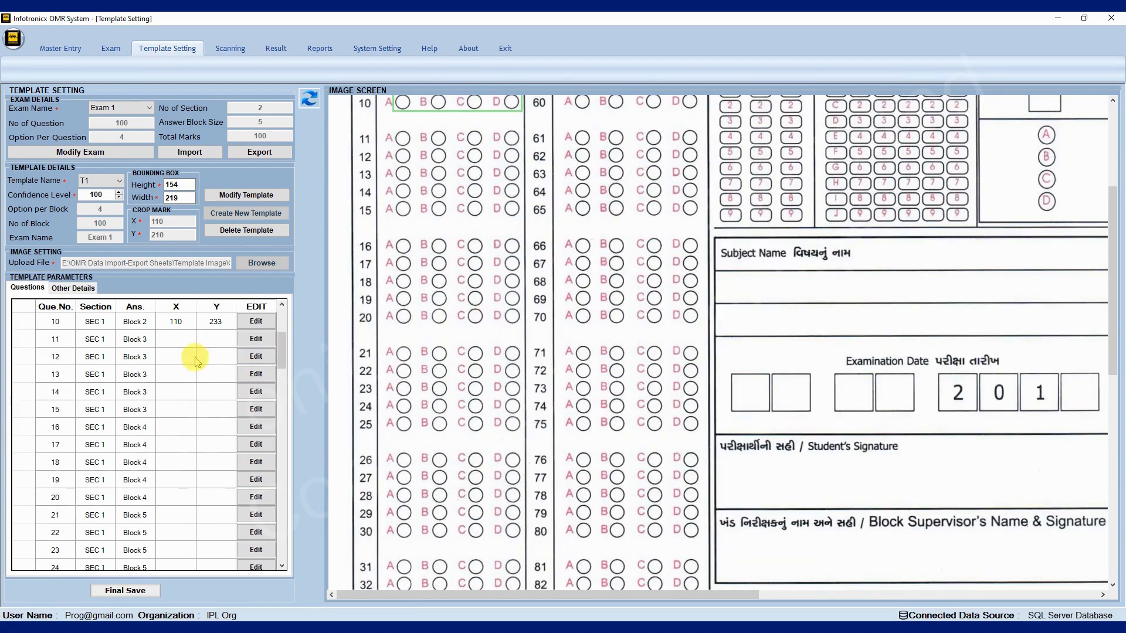
pyautogui.moveTo(195, 340); pyautogui.dragTo(195, 409)
pyautogui.click(309, 120)
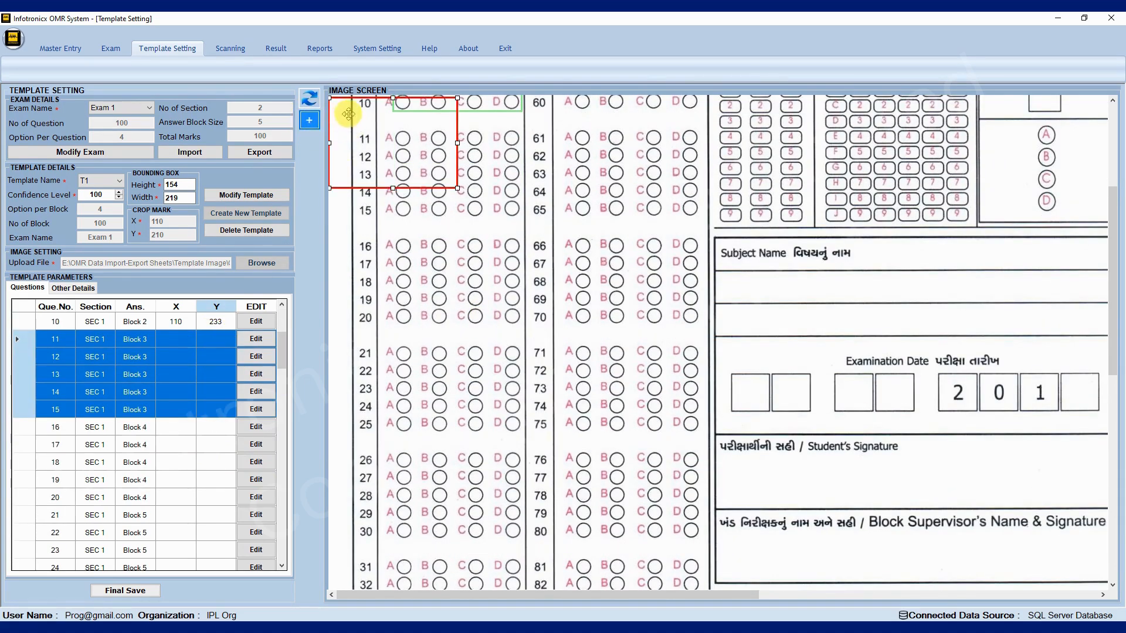
pyautogui.moveTo(348, 114); pyautogui.dragTo(413, 145)
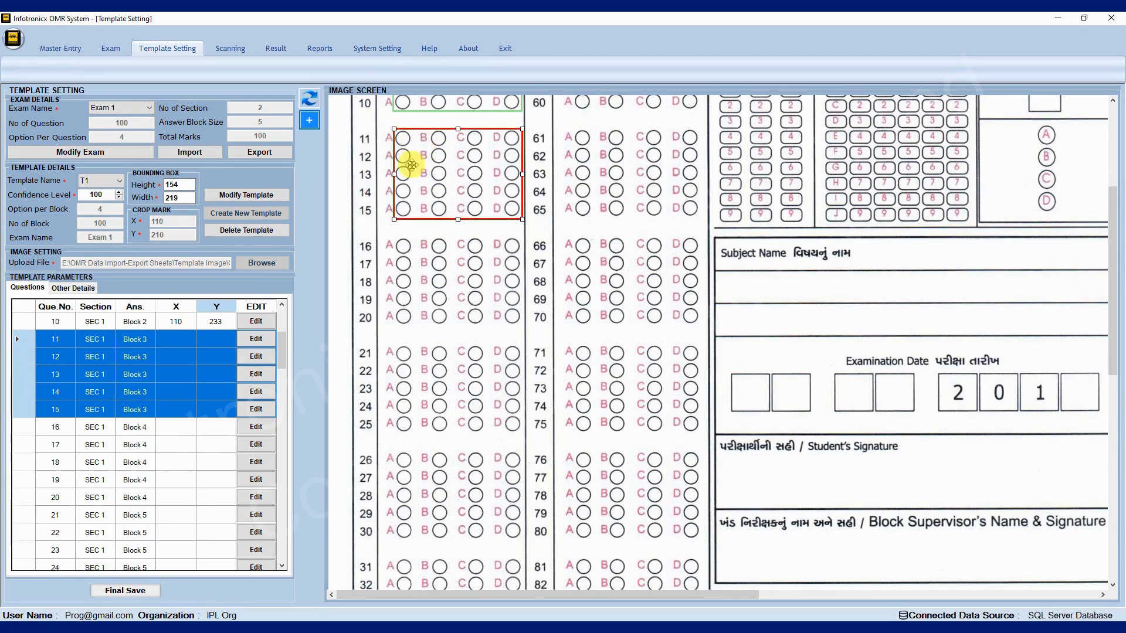
pyautogui.doubleClick(452, 175)
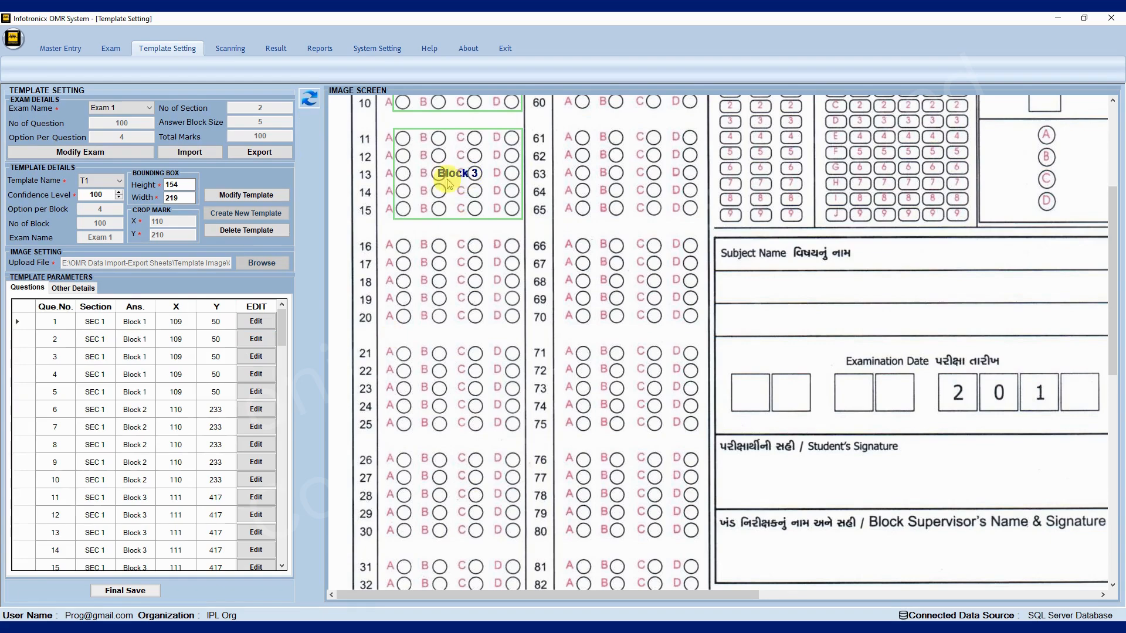
# Add a bounding box for Block 4 over the bubbles of questions 16 to 20, at about X 117, Y 599.
pyautogui.scroll(-3, 155, 473)
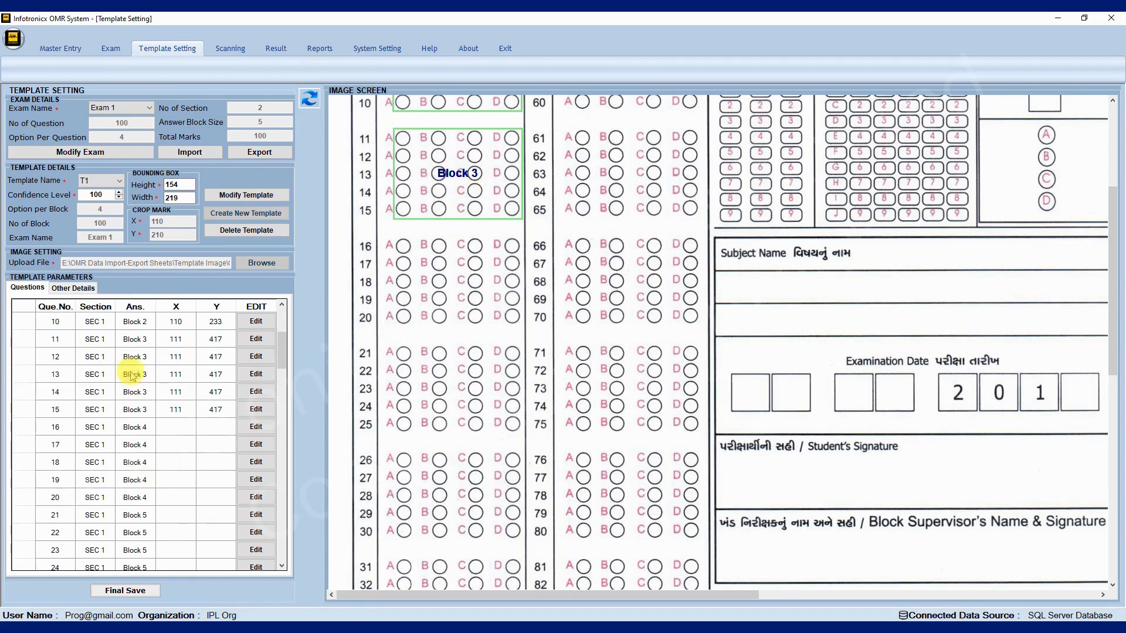
pyautogui.click(410, 218)
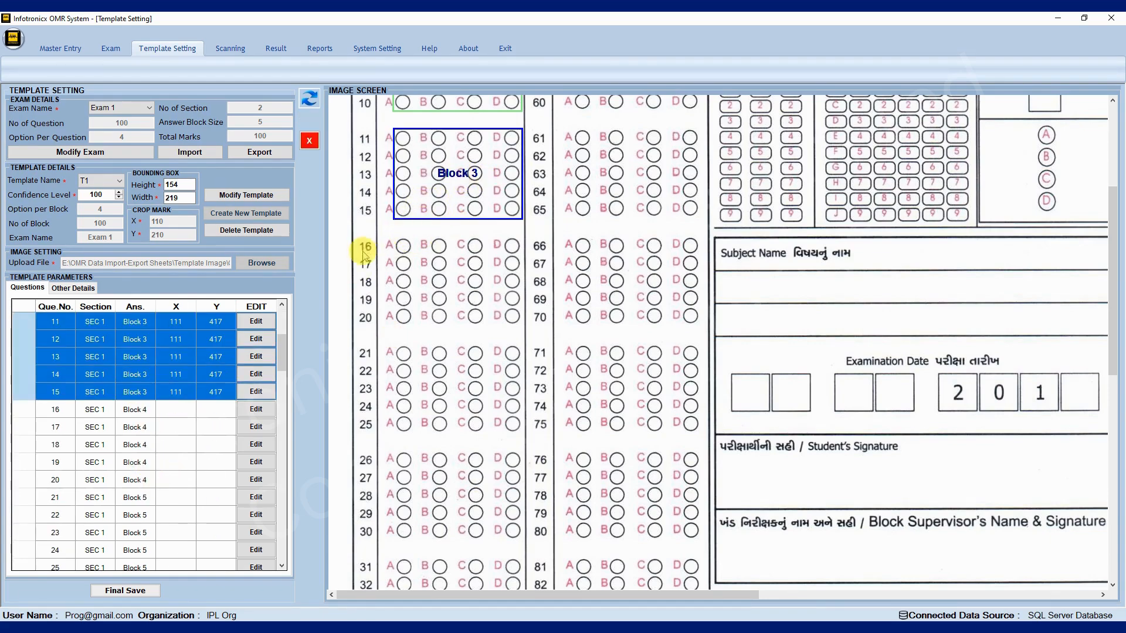
pyautogui.click(212, 427)
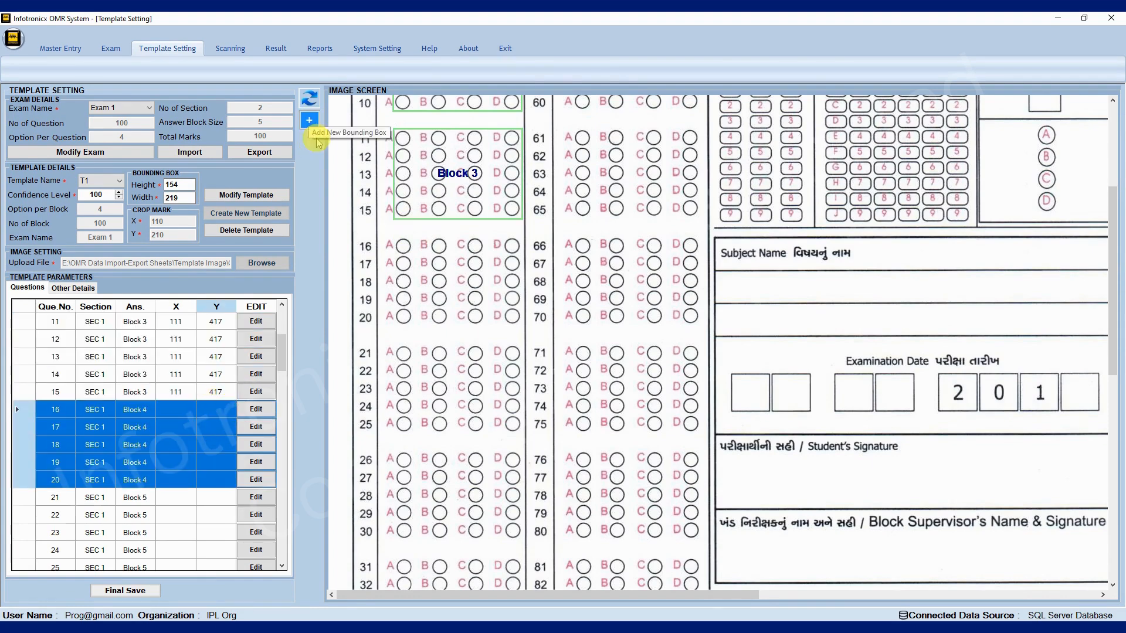
pyautogui.scroll(-2, 333, 173)
pyautogui.scroll(2, 332, 174)
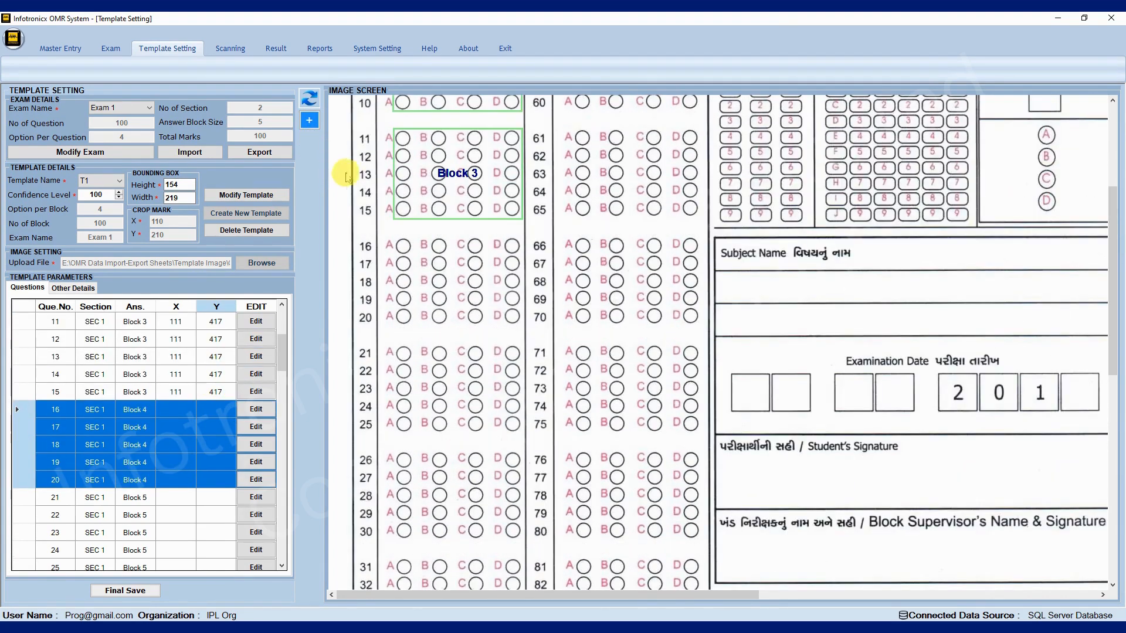
pyautogui.click(309, 120)
pyautogui.moveTo(355, 115); pyautogui.dragTo(424, 254)
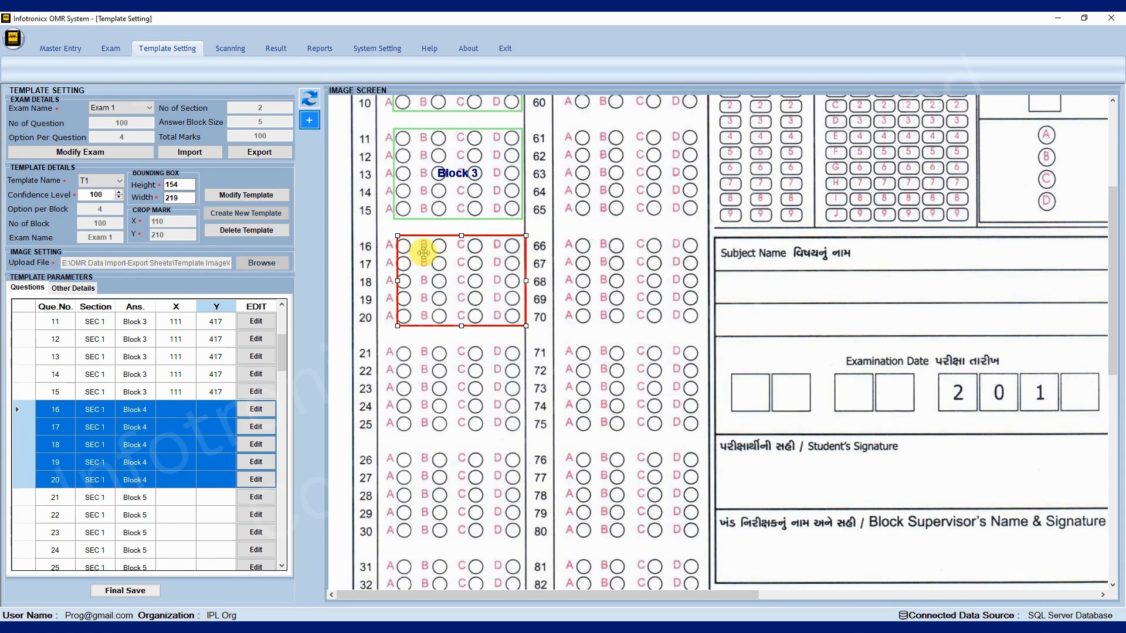
pyautogui.click(309, 121)
# Edit the Block 4 bounding box and shift it slightly left to about X 109, Y 599.
pyautogui.scroll(-4, 203, 410)
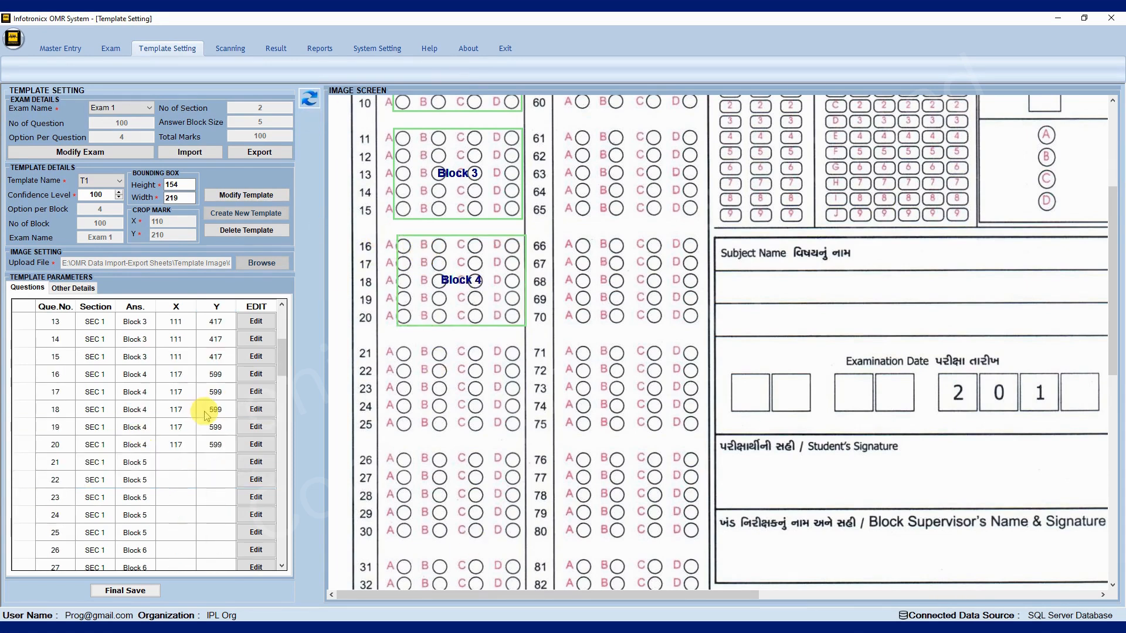
pyautogui.click(256, 427)
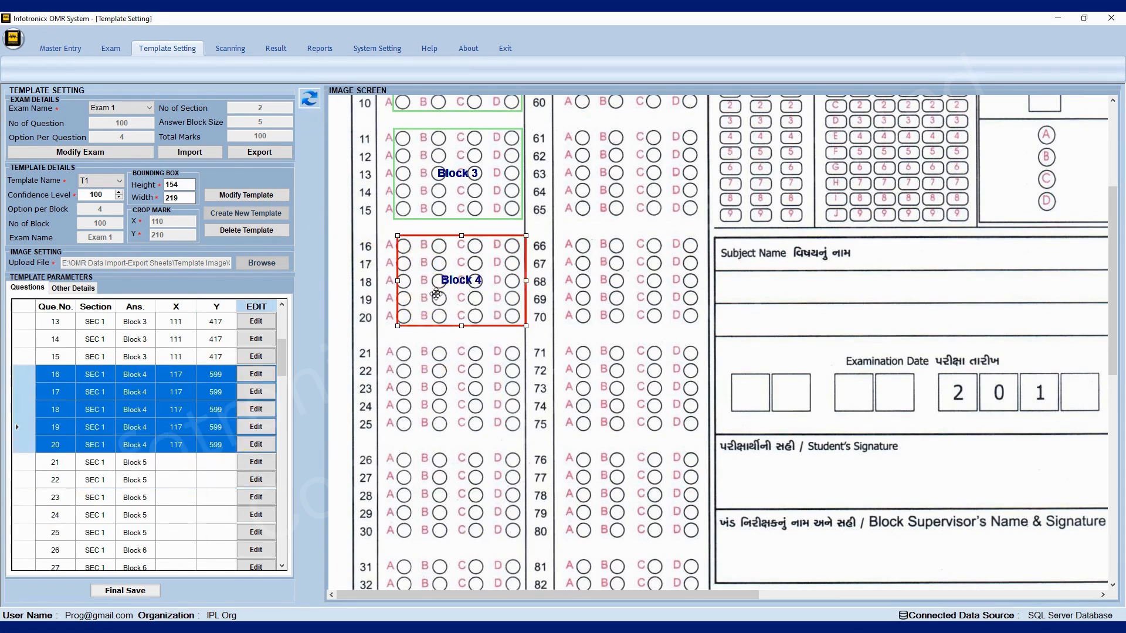
pyautogui.moveTo(437, 295); pyautogui.dragTo(431, 295)
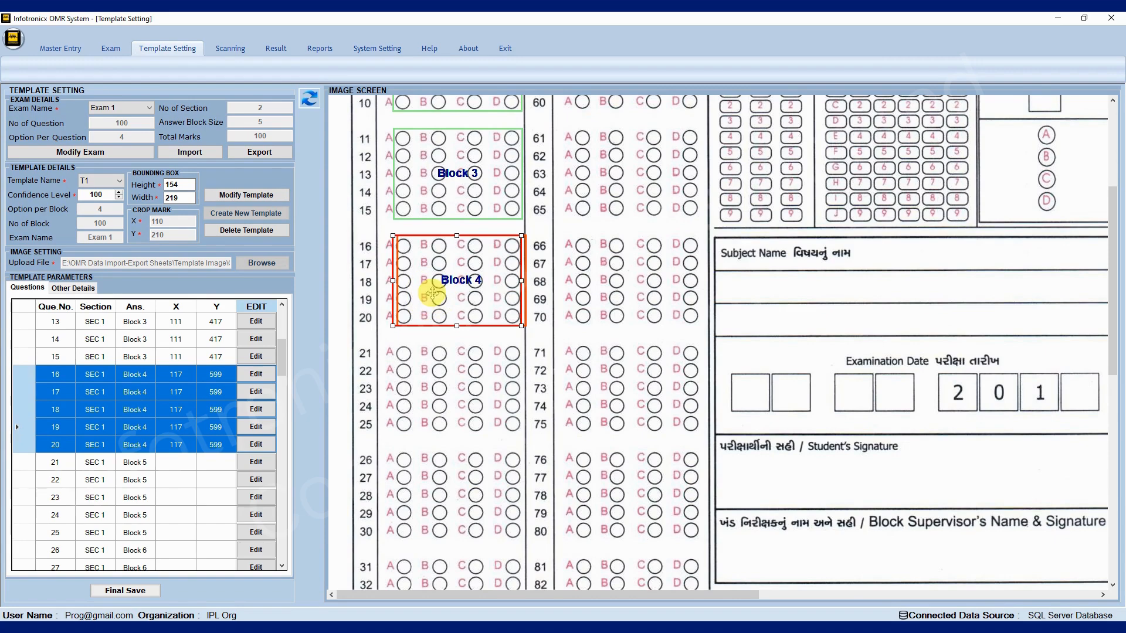
pyautogui.doubleClick(440, 297)
# Add a bounding box for Block 5 over the bubbles of questions 21 to 25, at about X 111, Y 782.
pyautogui.scroll(-5, 410, 447)
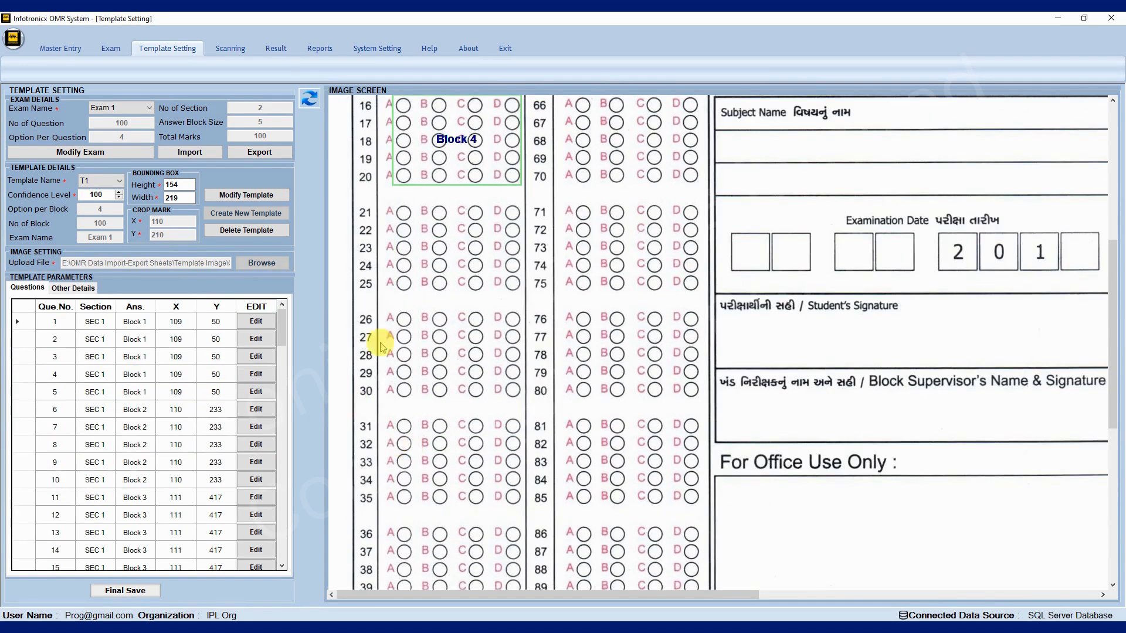
pyautogui.click(503, 146)
pyautogui.scroll(-1, 165, 421)
pyautogui.click(212, 360)
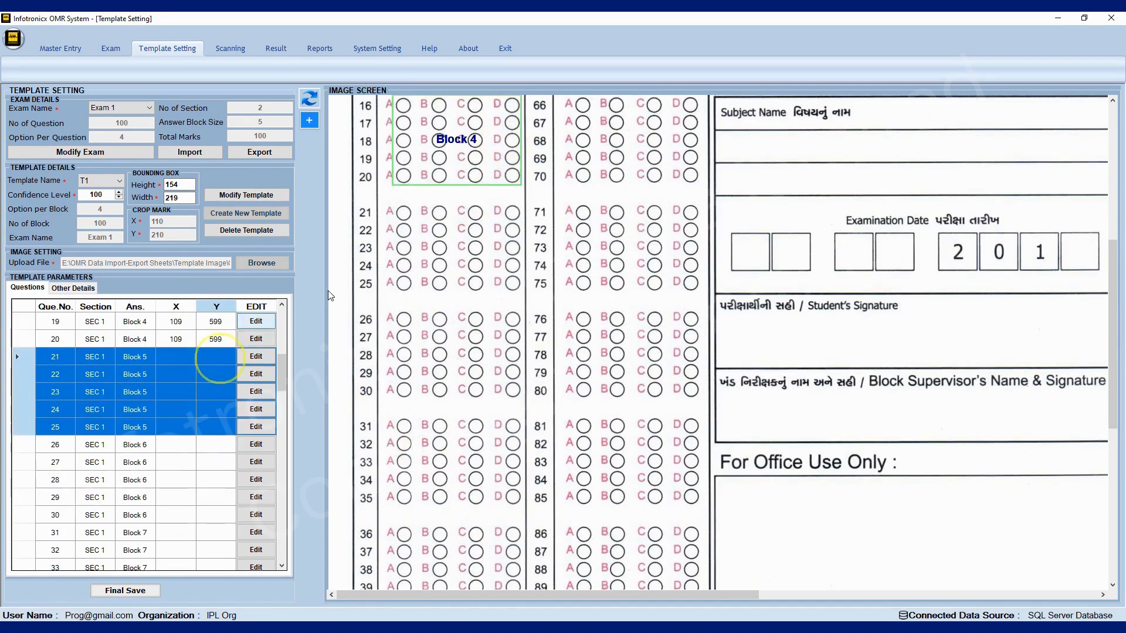
pyautogui.scroll(-2, 411, 287)
pyautogui.scroll(1, 372, 188)
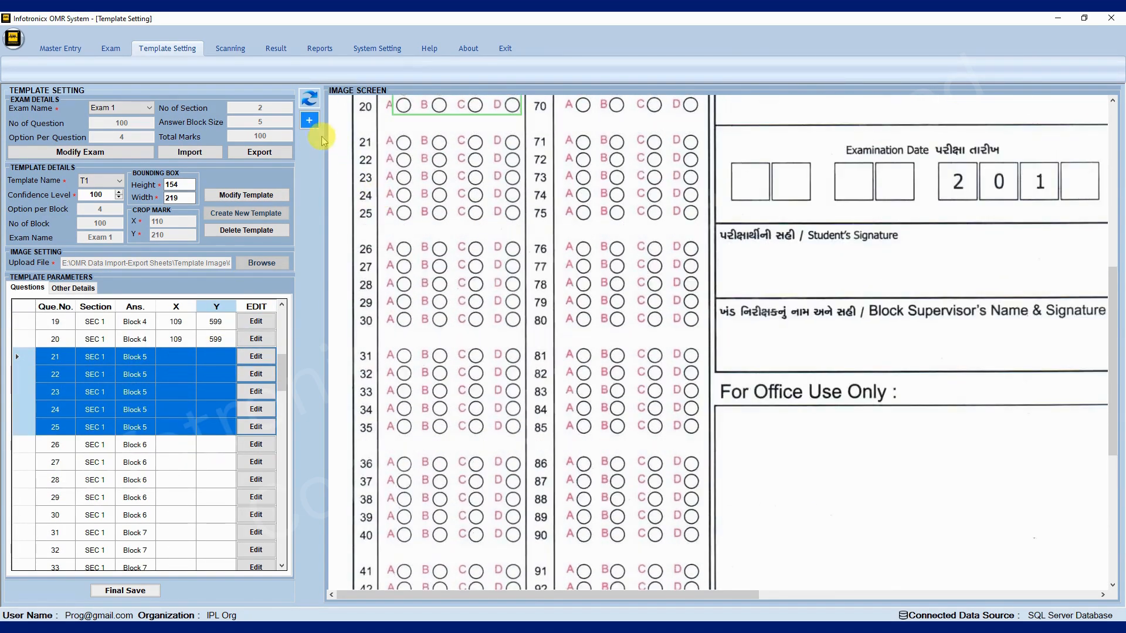
pyautogui.click(309, 120)
pyautogui.moveTo(350, 121); pyautogui.dragTo(408, 147)
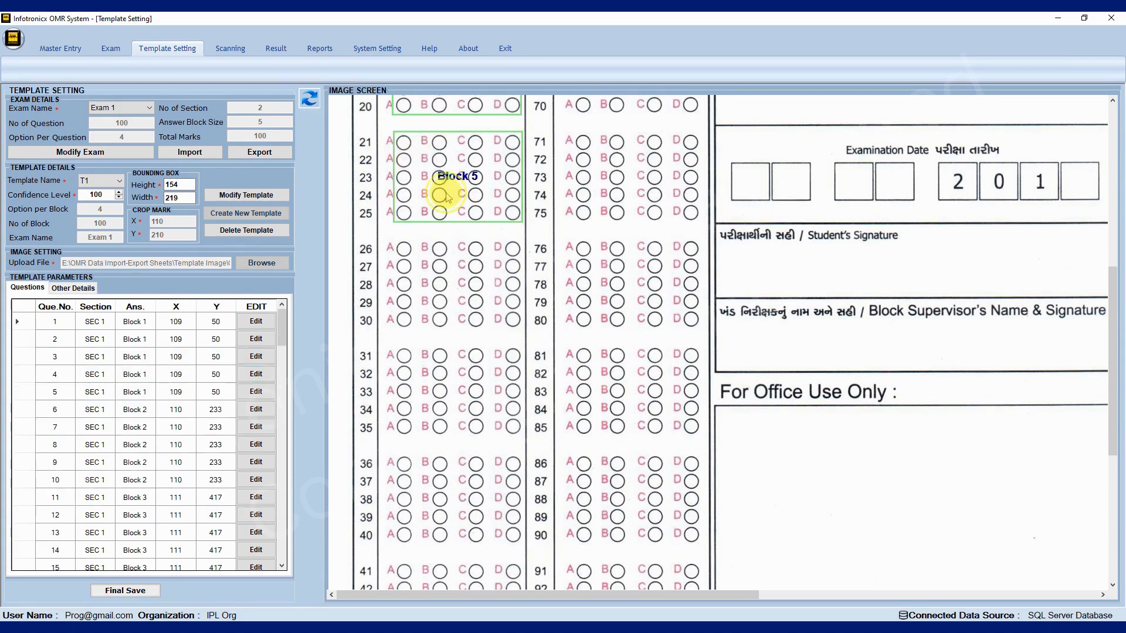
pyautogui.click(447, 197)
# Add a bounding box for Block 6 over the bubbles of questions 26 to 30, at about X 106, Y 966.
pyautogui.click(199, 409)
pyautogui.scroll(-1, 371, 294)
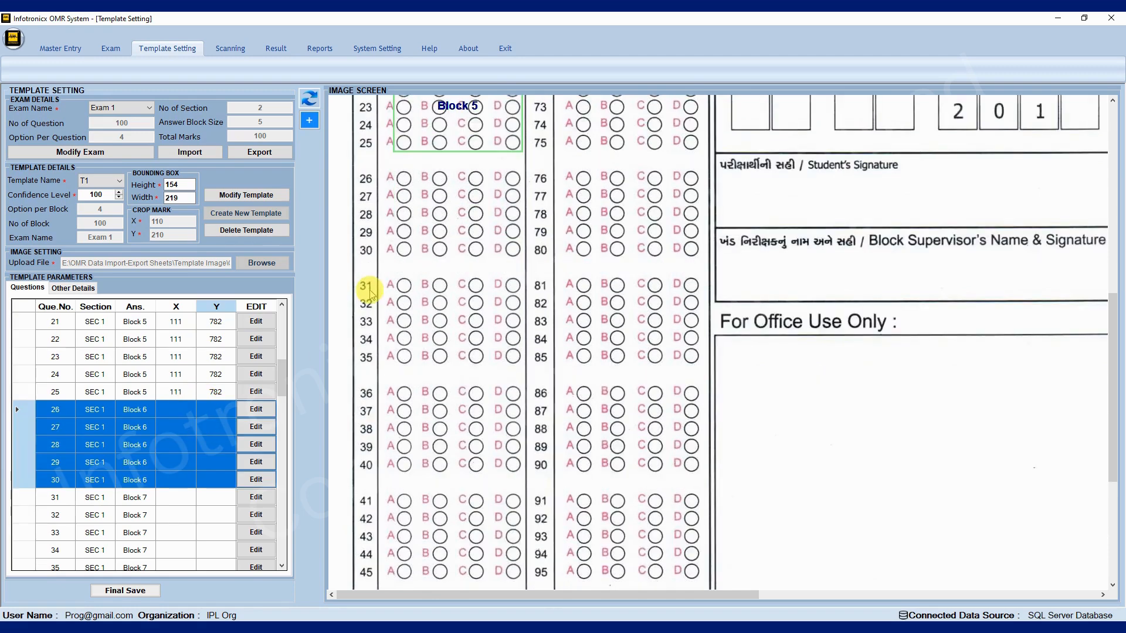
pyautogui.scroll(-2, 340, 188)
pyautogui.scroll(2, 345, 189)
pyautogui.scroll(-1, 351, 198)
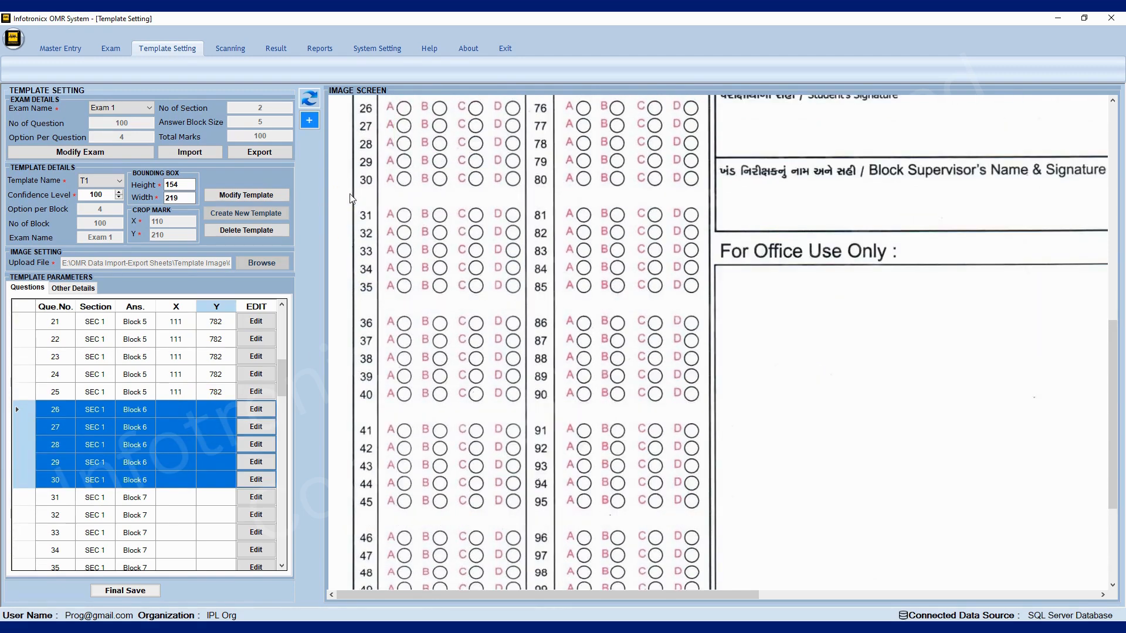
pyautogui.click(311, 123)
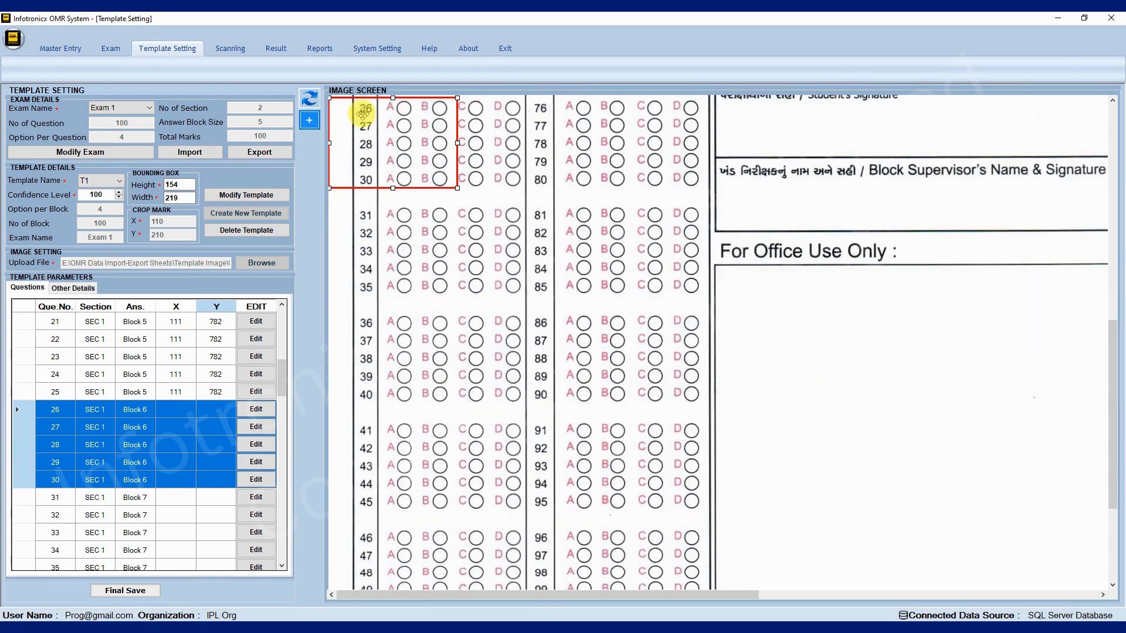
pyautogui.moveTo(362, 114); pyautogui.dragTo(421, 117)
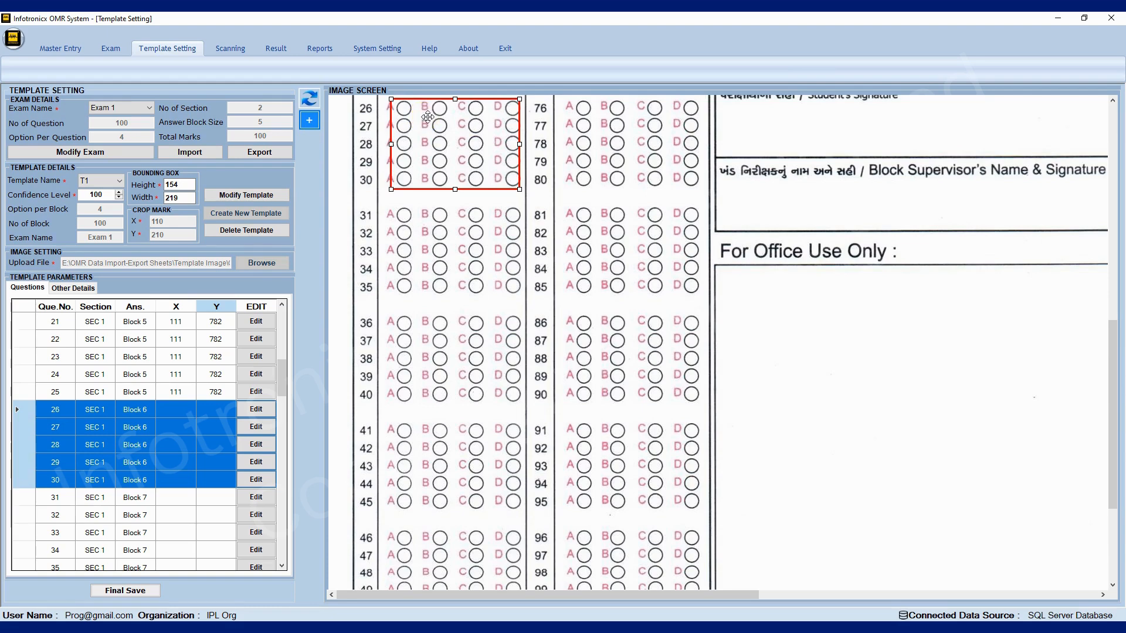
pyautogui.doubleClick(447, 135)
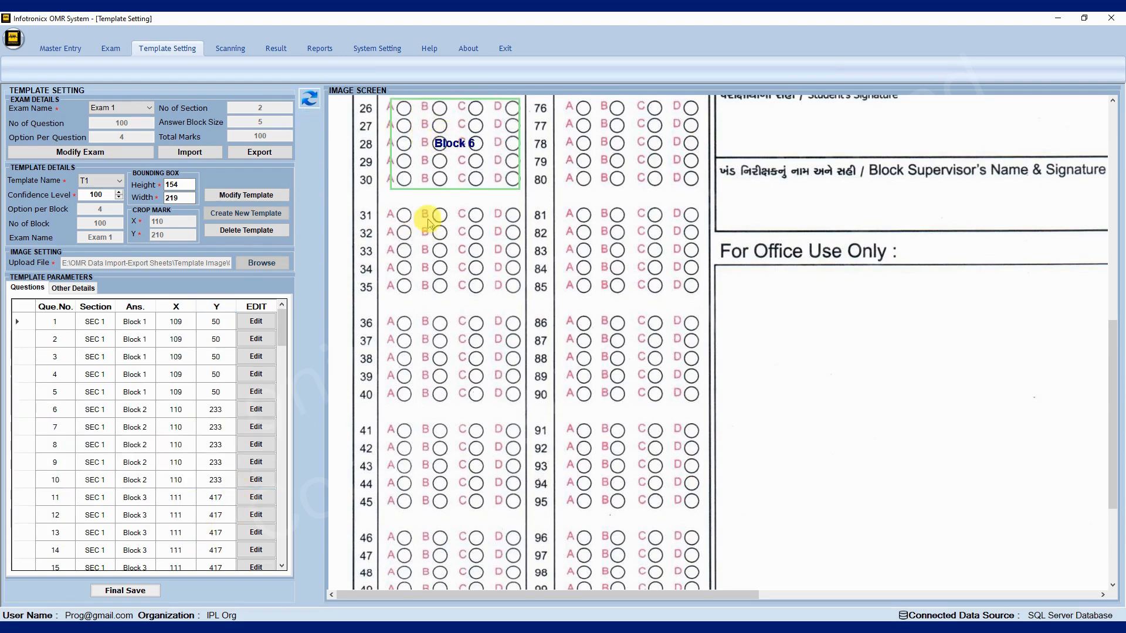
# Edit the Block 6 bounding box and shift it slightly right to about X 113, Y 966.
pyautogui.click(258, 392)
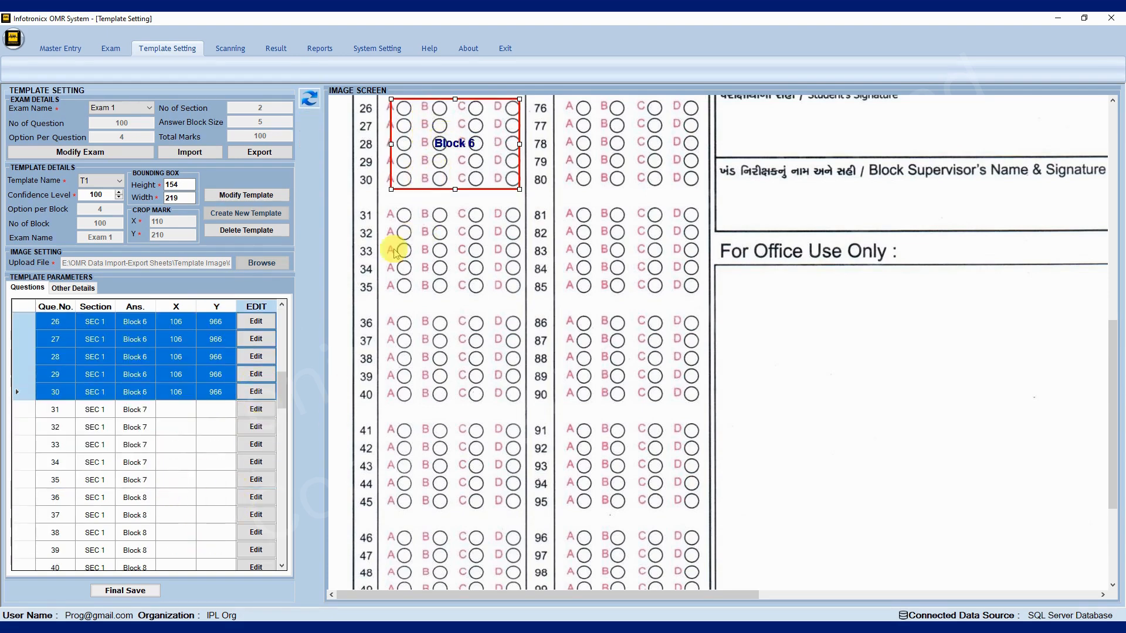
pyautogui.moveTo(410, 169); pyautogui.dragTo(415, 169)
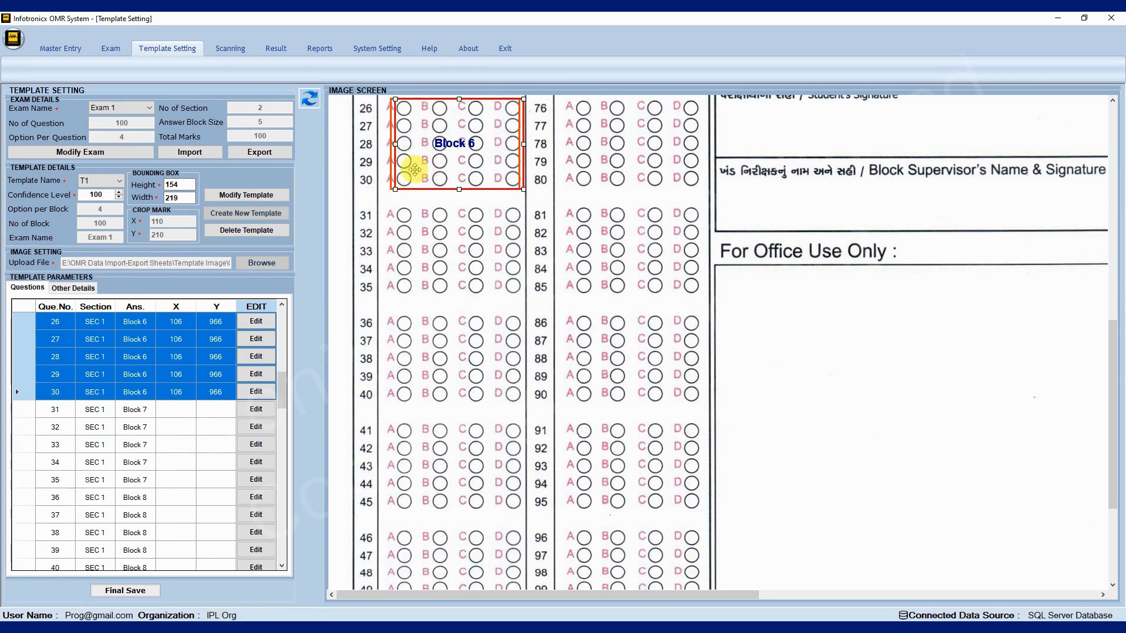
pyautogui.doubleClick(415, 170)
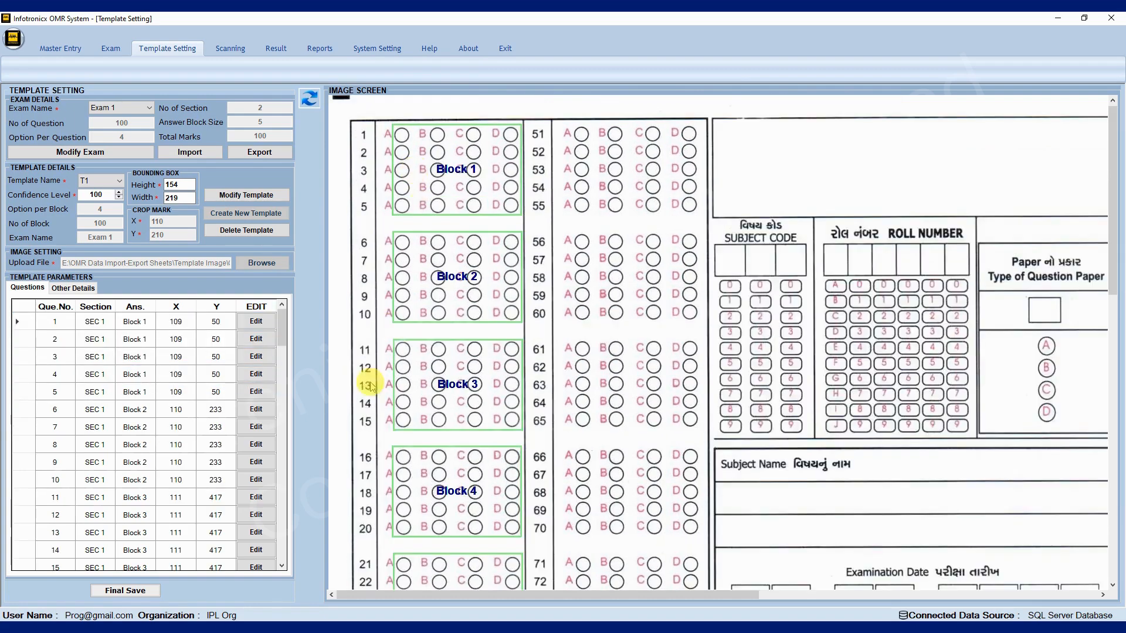
# Add a bounding box for Block 7 over the bubbles of questions 31 to 35, at about X 112, Y 1148.
pyautogui.scroll(-6, 378, 491)
pyautogui.click(473, 294)
pyautogui.scroll(-2, 110, 475)
pyautogui.scroll(1, 169, 434)
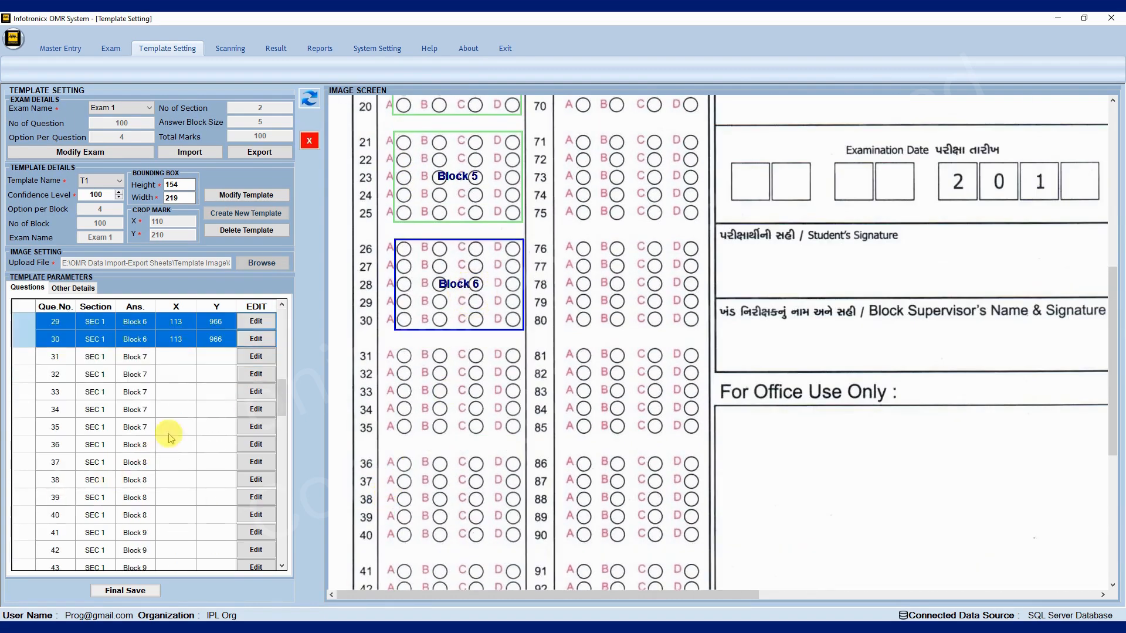
pyautogui.click(204, 359)
pyautogui.scroll(-3, 373, 339)
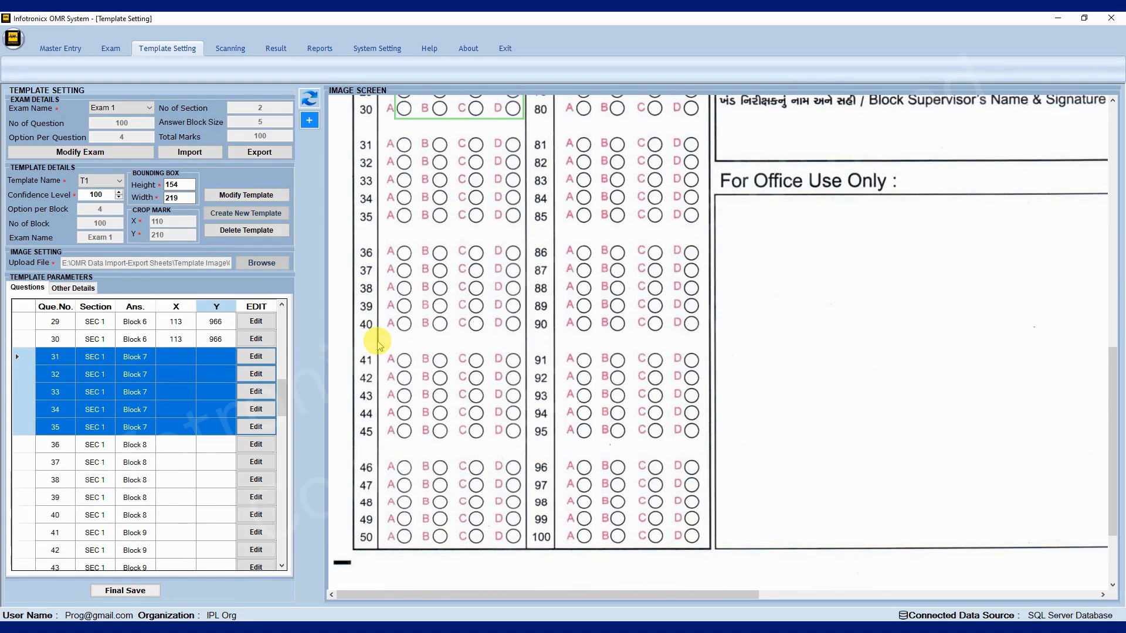
pyautogui.click(309, 120)
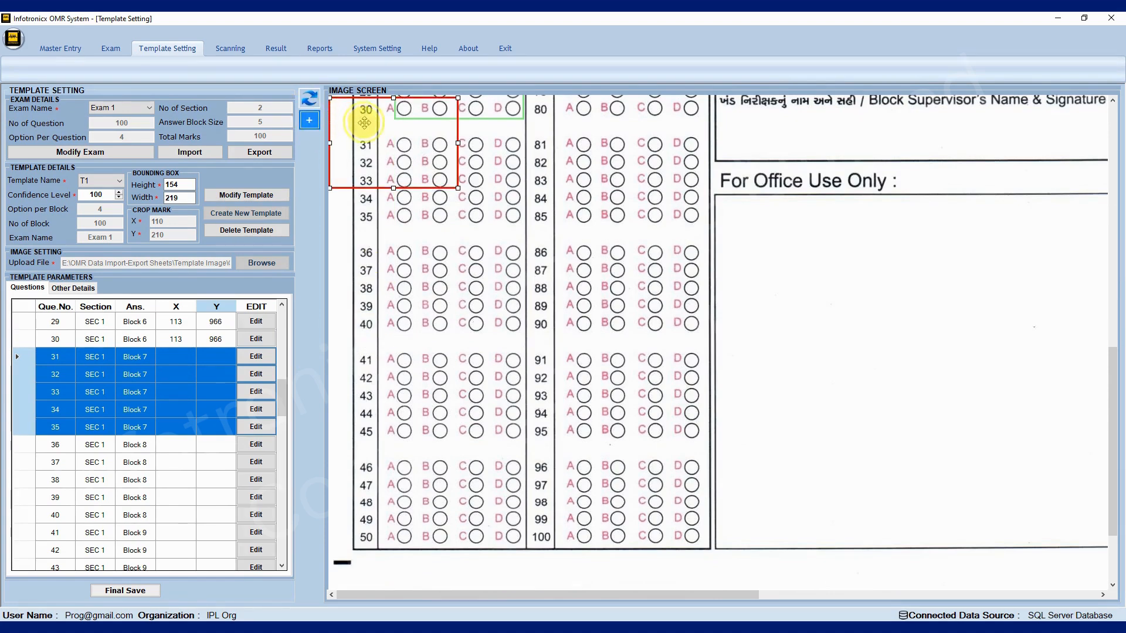
pyautogui.moveTo(346, 114); pyautogui.dragTo(408, 152)
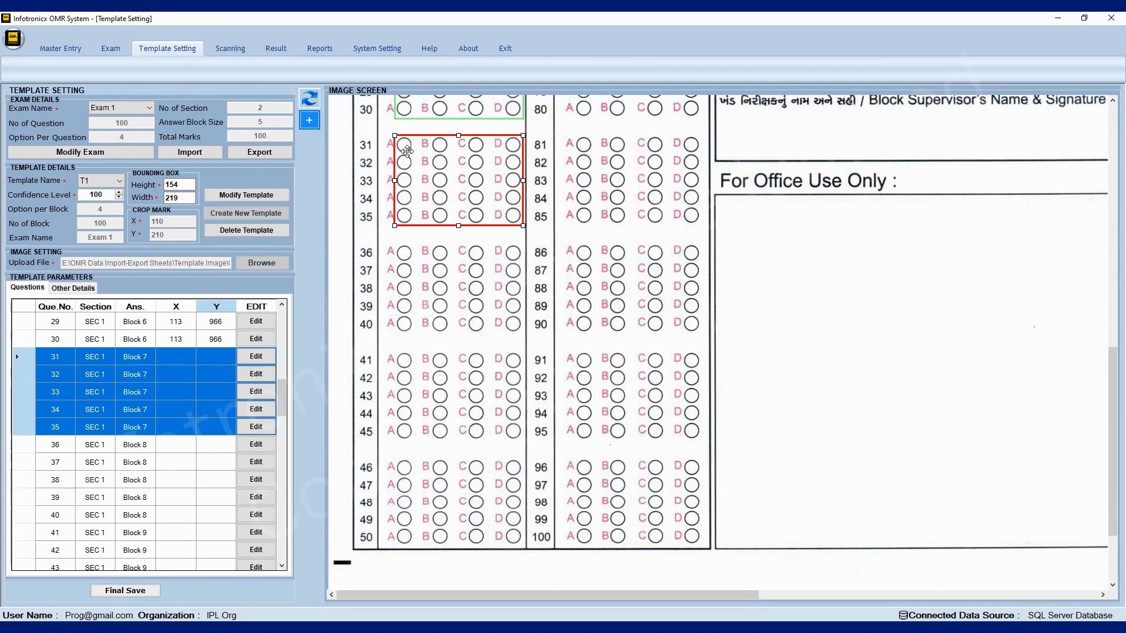
pyautogui.doubleClick(407, 151)
# Confirm the Block 7 box and add a bounding box for Block 8 over questions 36 to 40, at about X 112, Y 1334.
pyautogui.click(442, 193)
pyautogui.scroll(-4, 159, 447)
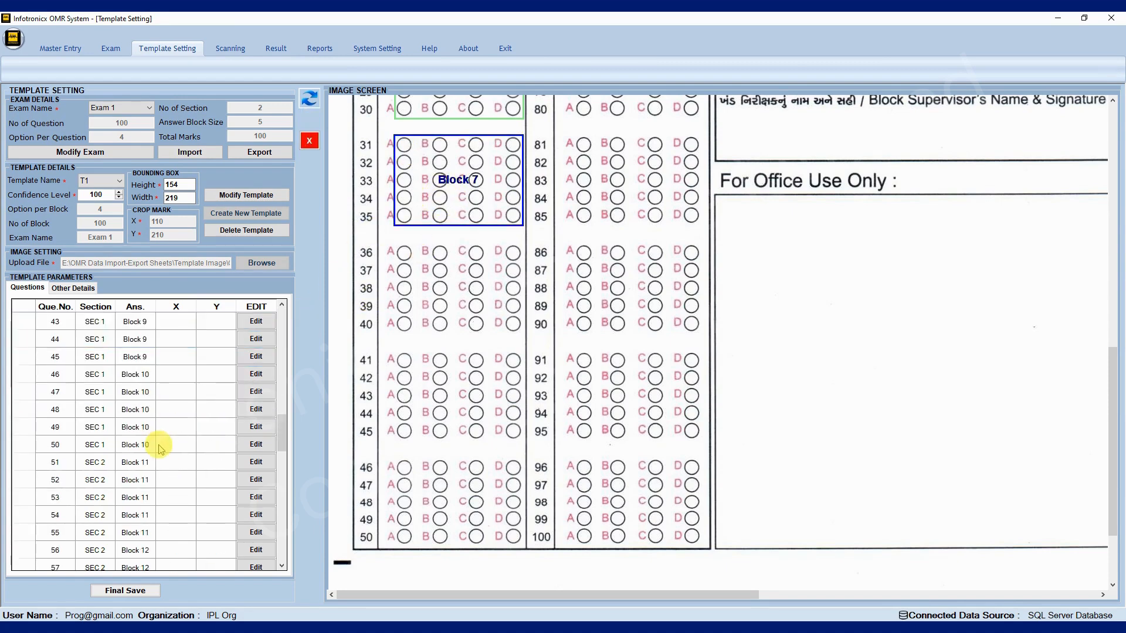
pyautogui.scroll(3, 158, 446)
pyautogui.click(220, 375)
pyautogui.click(310, 121)
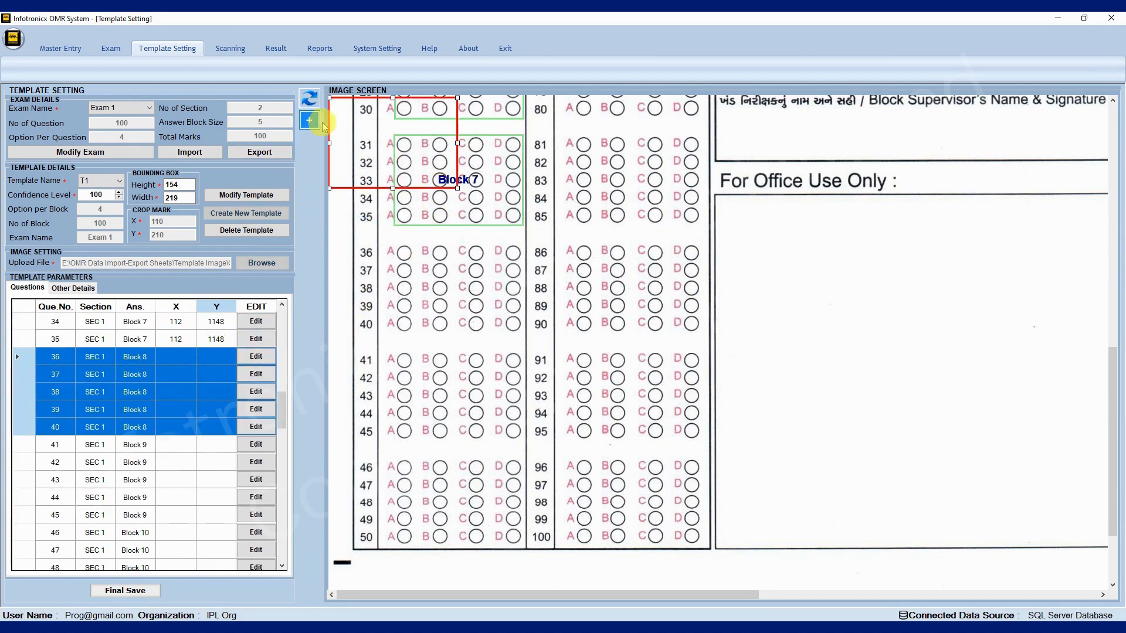
pyautogui.moveTo(356, 130); pyautogui.dragTo(414, 261)
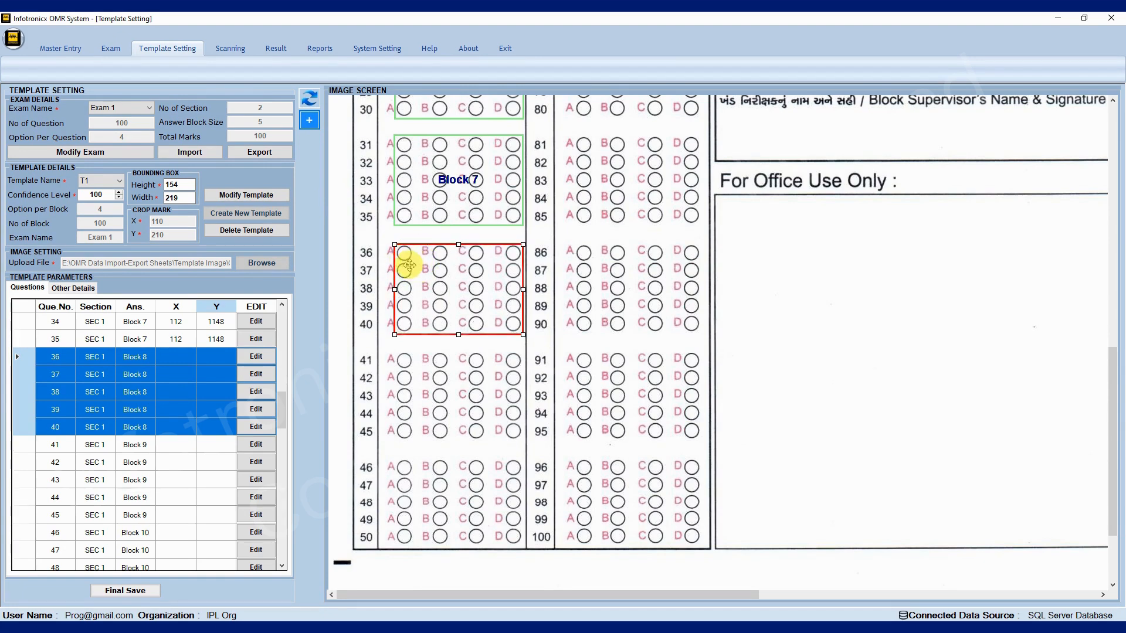
pyautogui.press('Return')
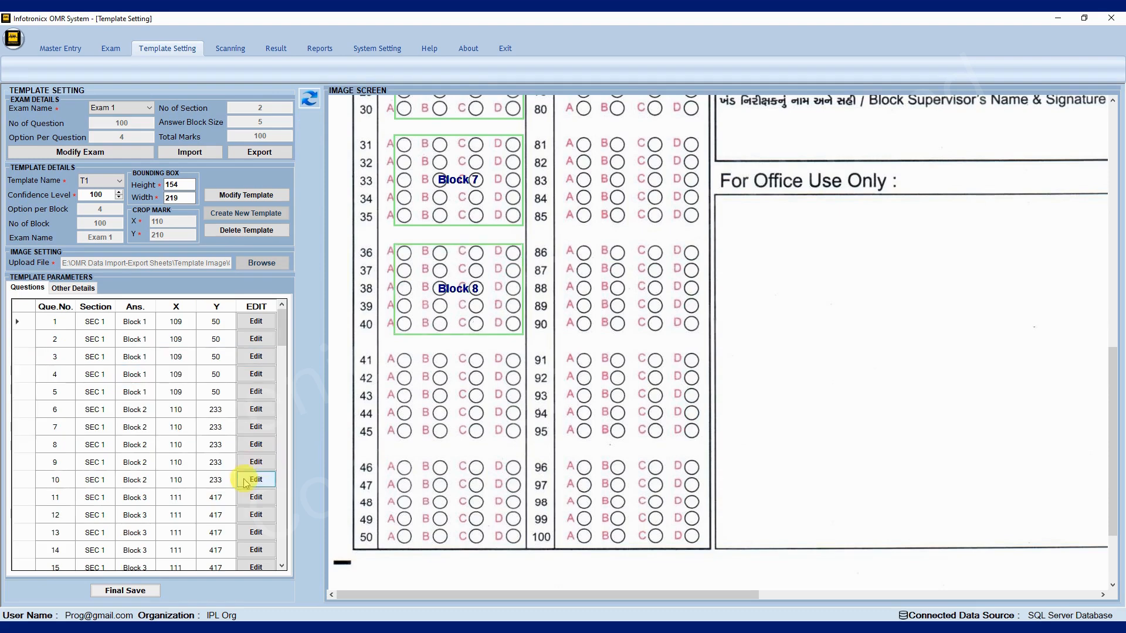
# Edit the Block 8 bounding box and shift it slightly up to about X 112, Y 1332.
pyautogui.click(432, 310)
pyautogui.scroll(-2, 196, 460)
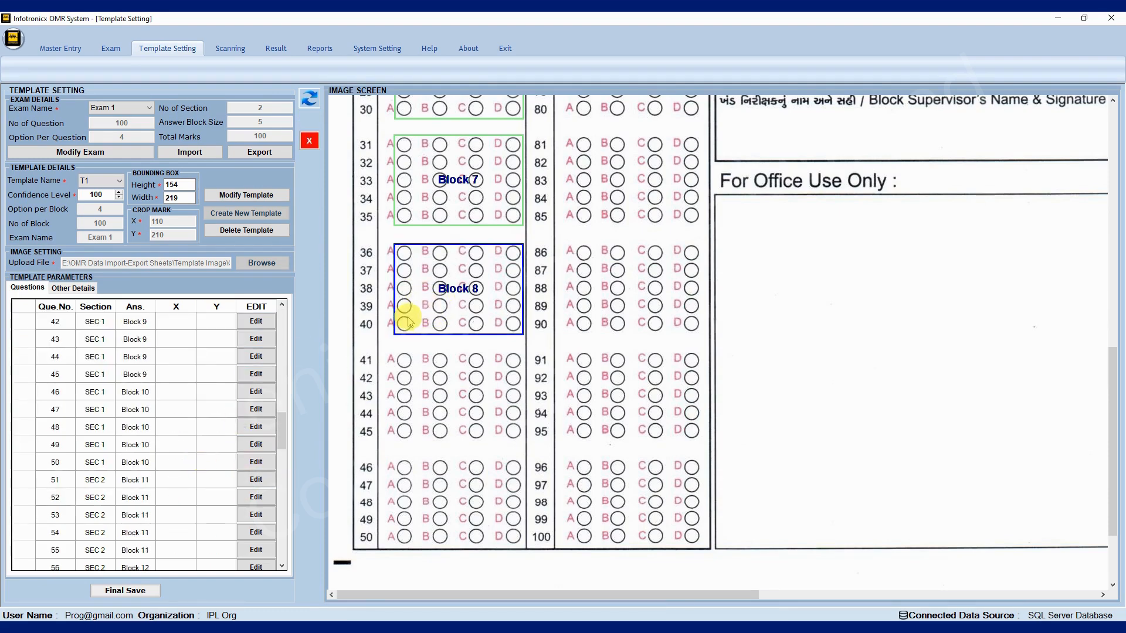
pyautogui.click(255, 392)
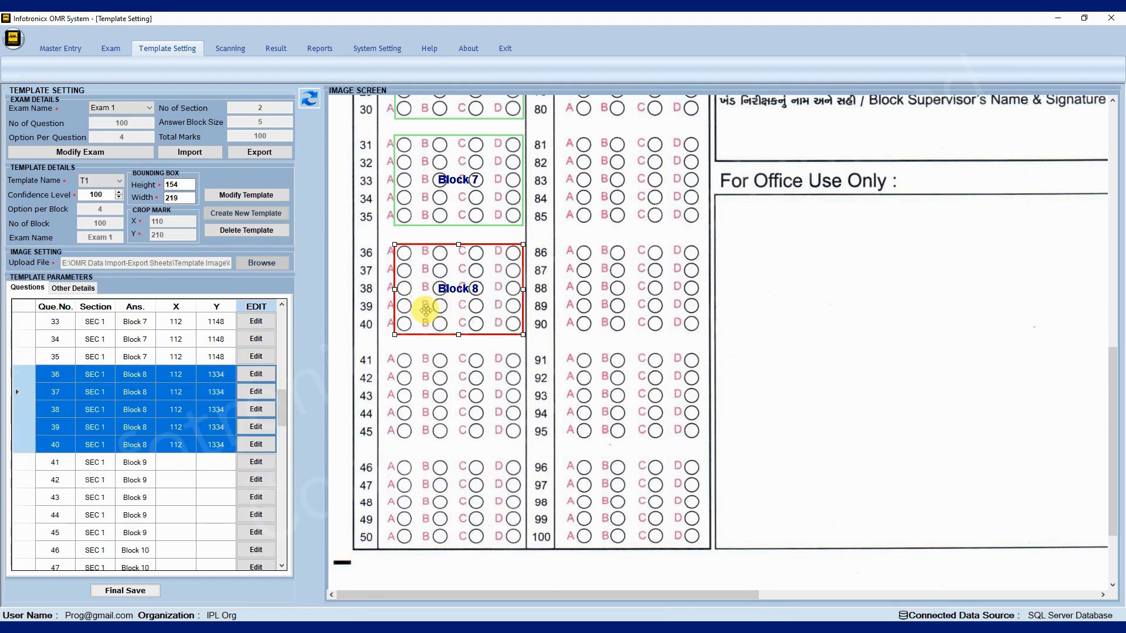
pyautogui.moveTo(426, 310); pyautogui.dragTo(427, 309)
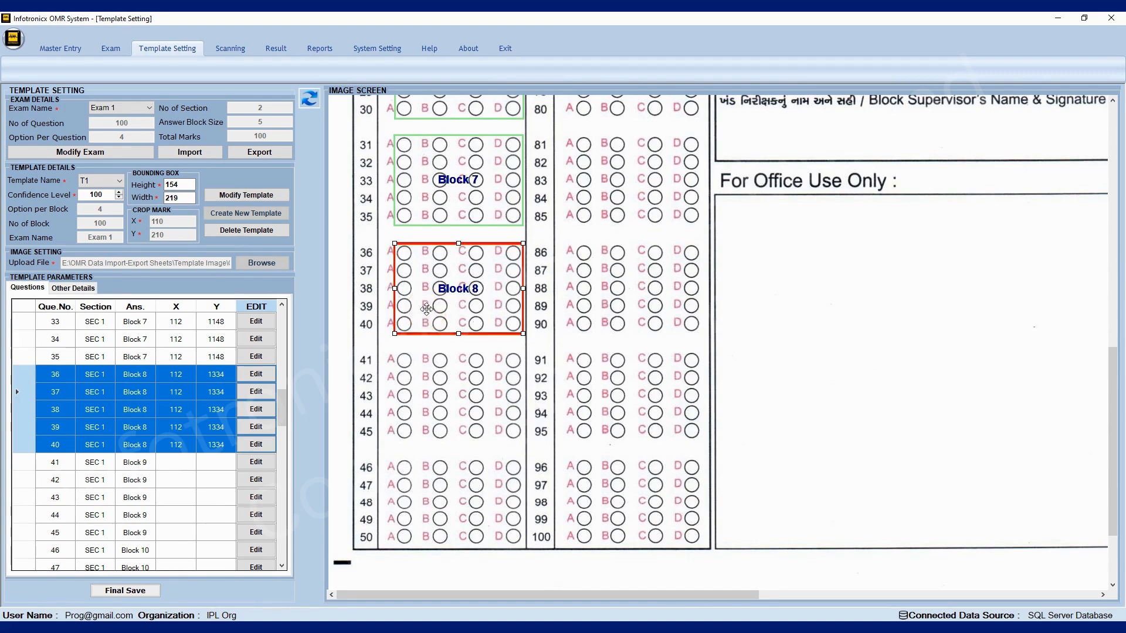
pyautogui.doubleClick(427, 309)
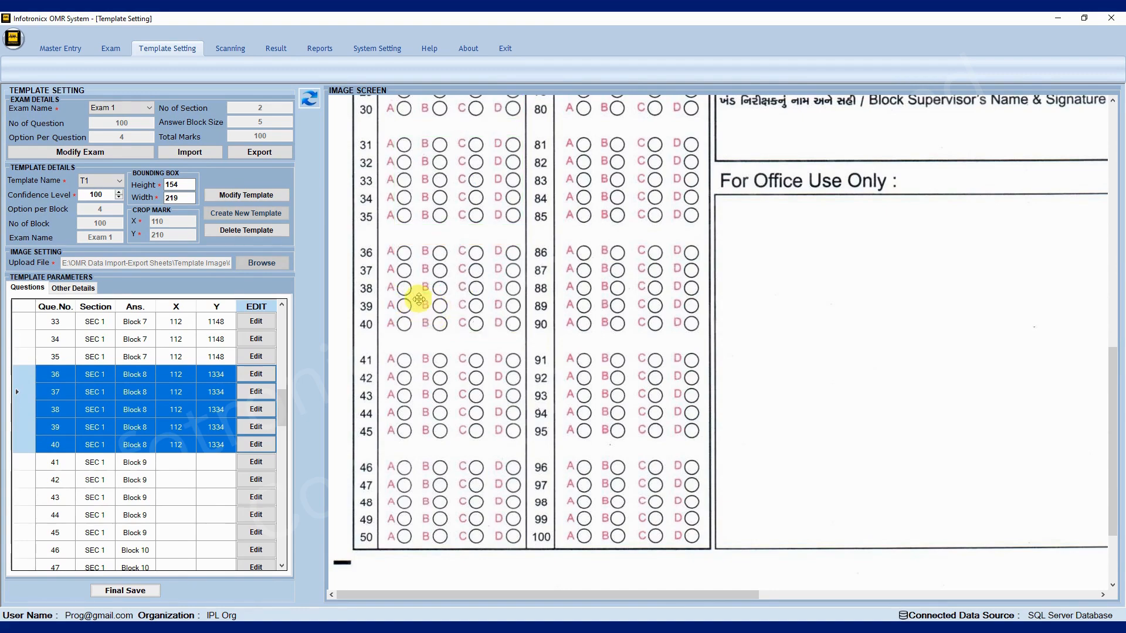
pyautogui.scroll(-10, 423, 334)
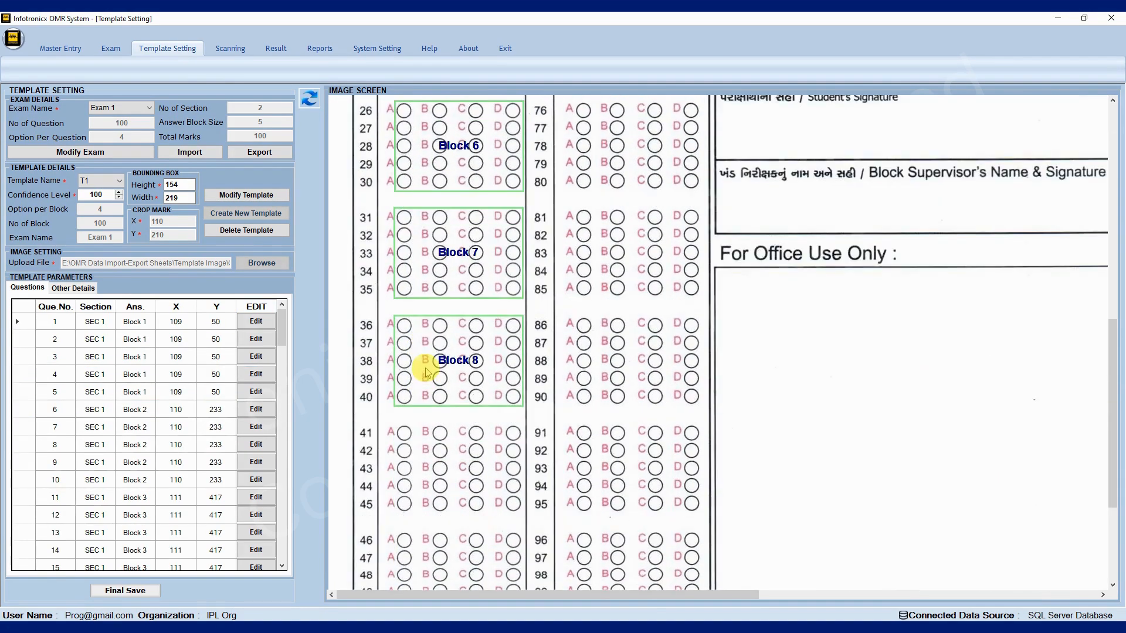
# Add a bounding box for Block 9 over the bubbles of questions 41 to 45, at about X 114, Y 1516.
pyautogui.click(433, 348)
pyautogui.click(201, 427)
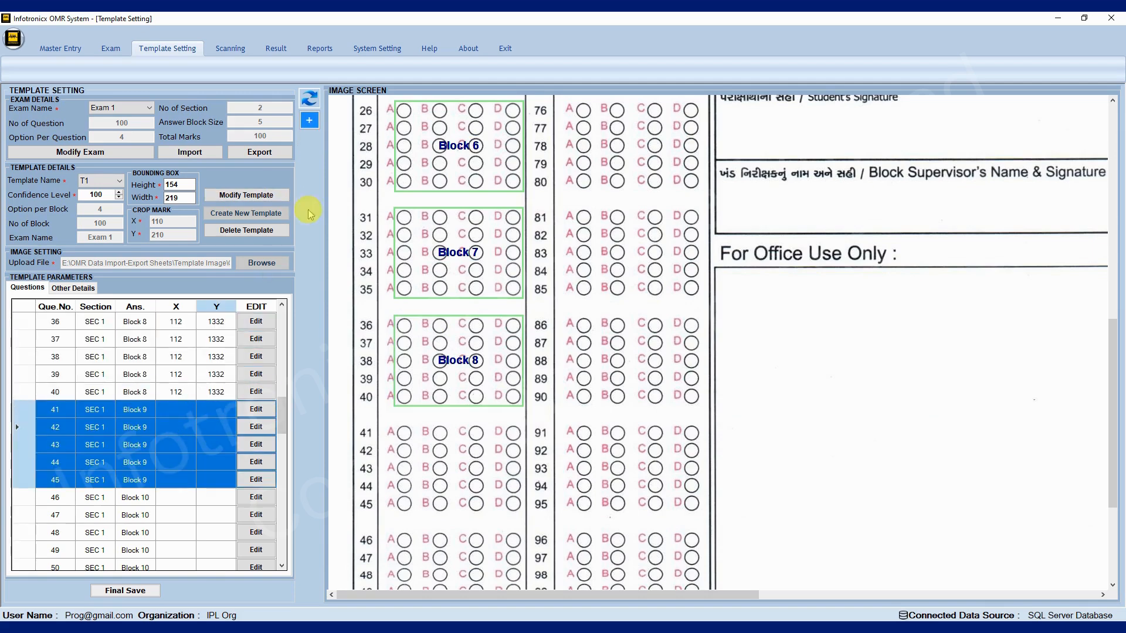
pyautogui.click(309, 120)
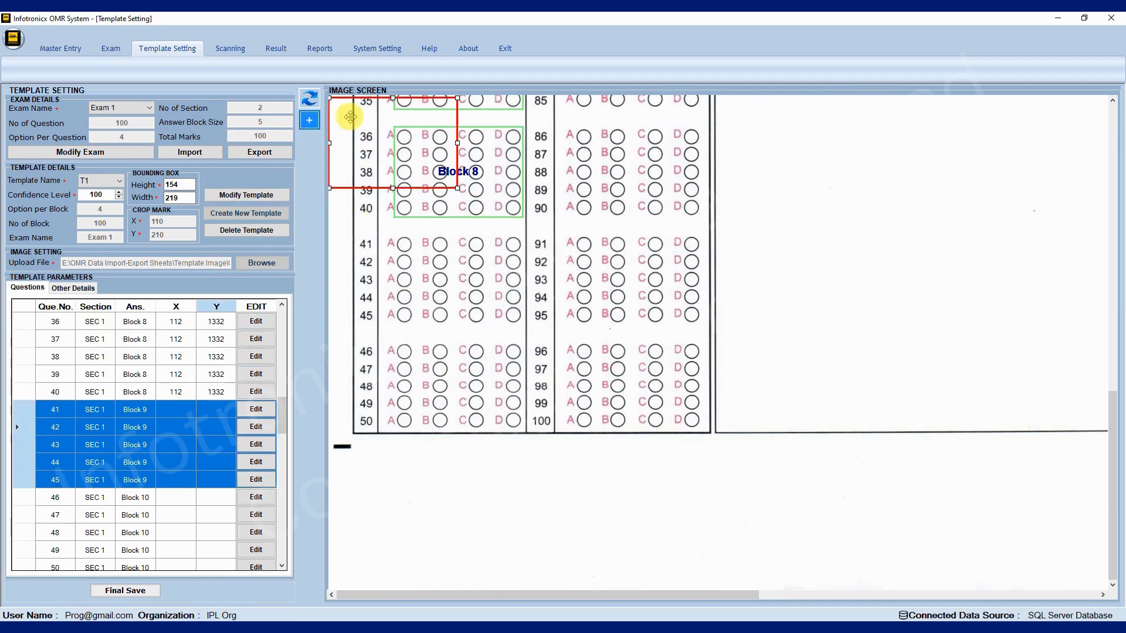
pyautogui.moveTo(350, 117); pyautogui.dragTo(416, 253)
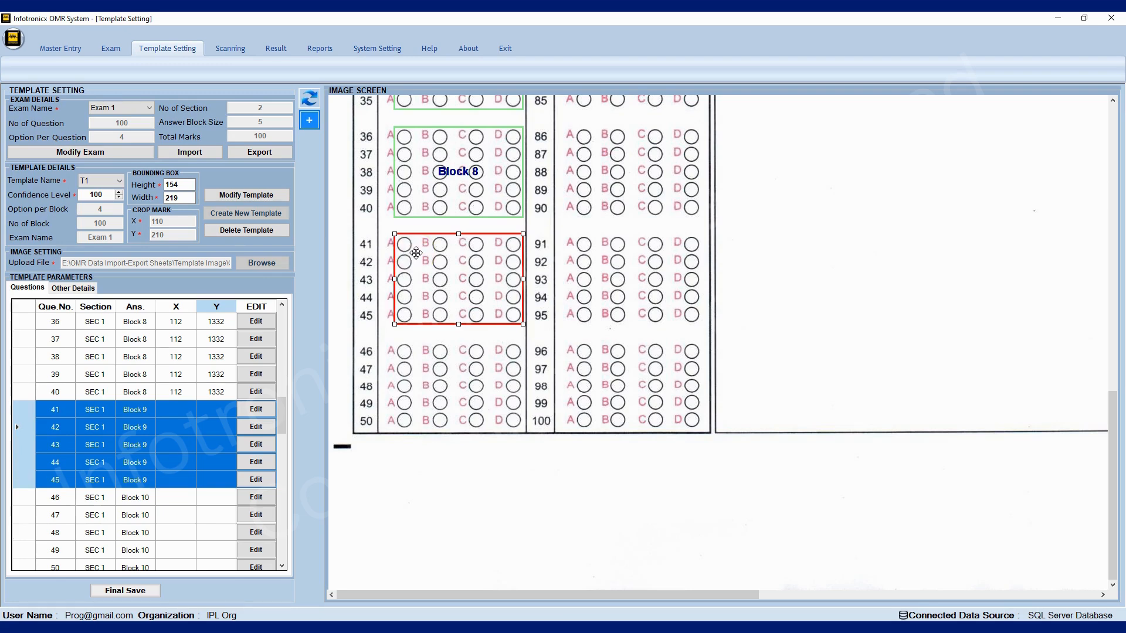
pyautogui.moveTo(416, 253); pyautogui.dragTo(417, 253)
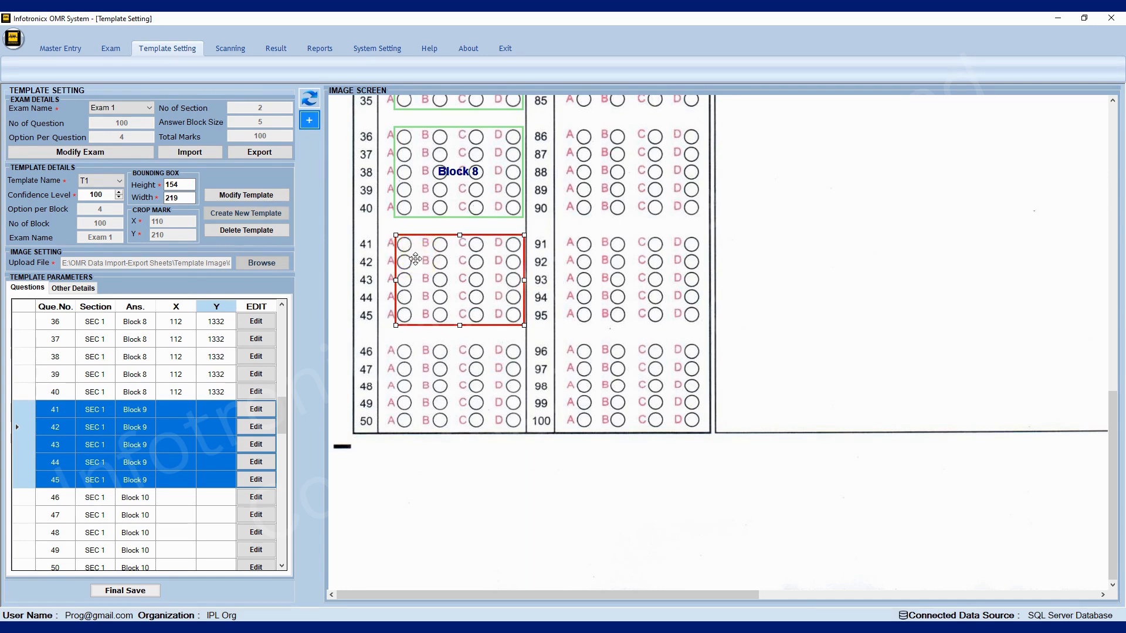
pyautogui.click(414, 297)
# Add a bounding box for Block 10 over the bubbles of questions 46 to 50, at about X 112, Y 1700.
pyautogui.scroll(-1, 181, 414)
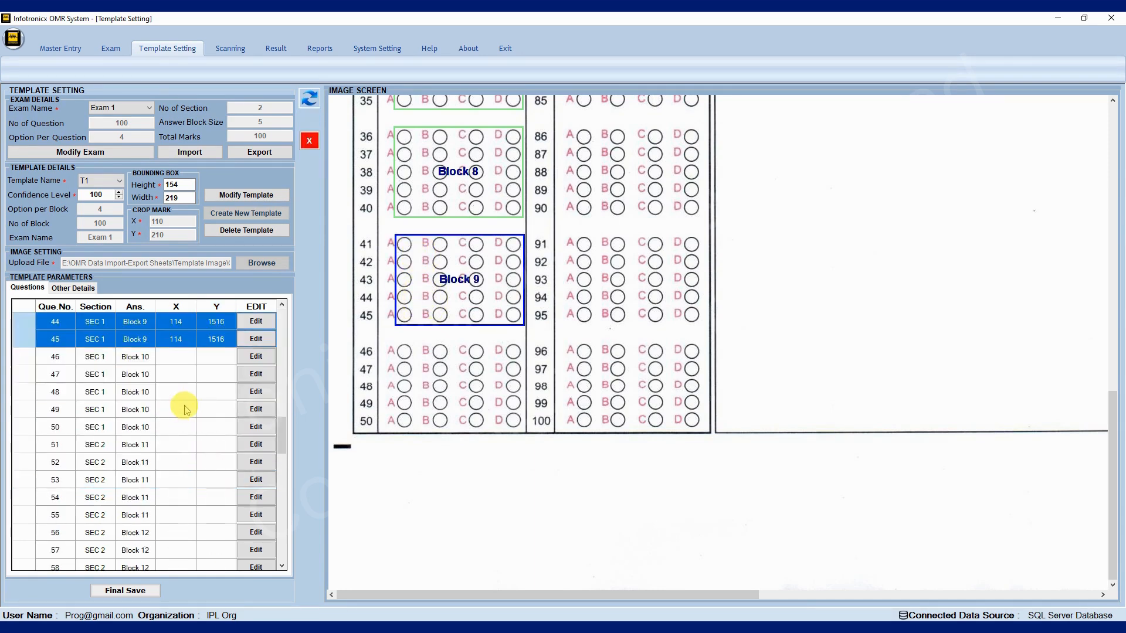
pyautogui.moveTo(214, 357); pyautogui.dragTo(214, 427)
pyautogui.click(309, 121)
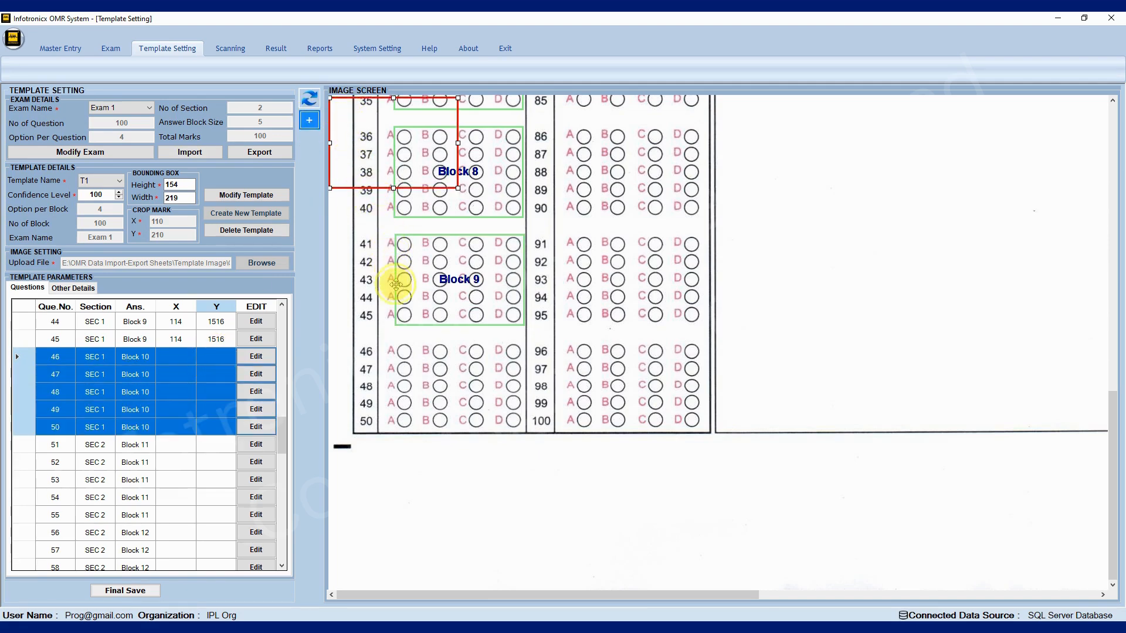
pyautogui.moveTo(396, 284); pyautogui.dragTo(410, 353)
pyautogui.click(410, 351)
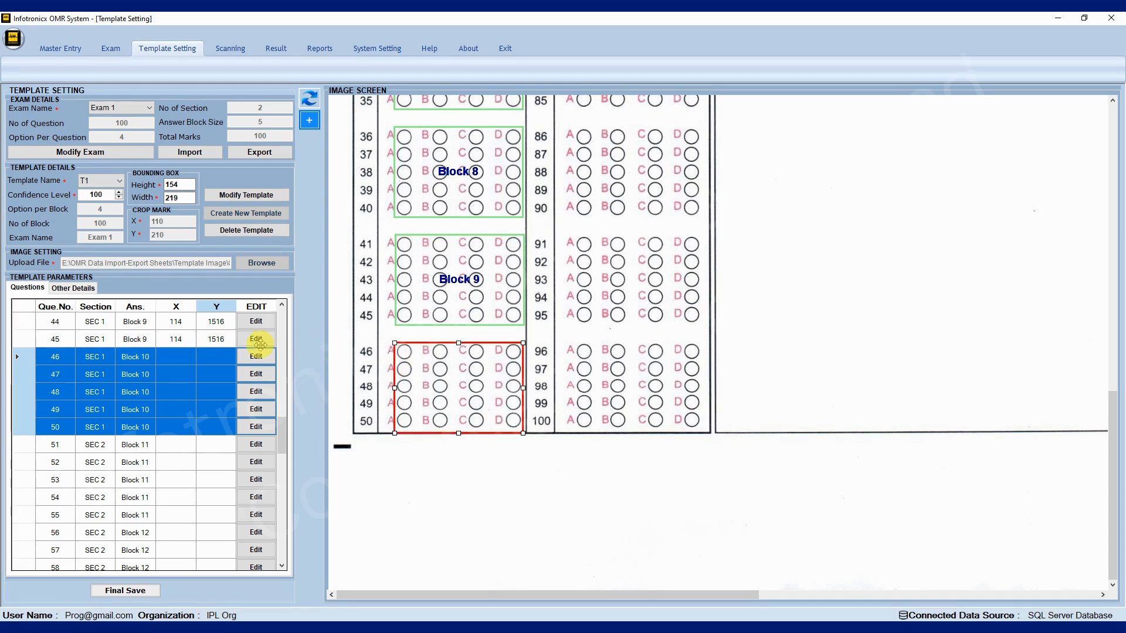
pyautogui.doubleClick(455, 417)
pyautogui.click(443, 401)
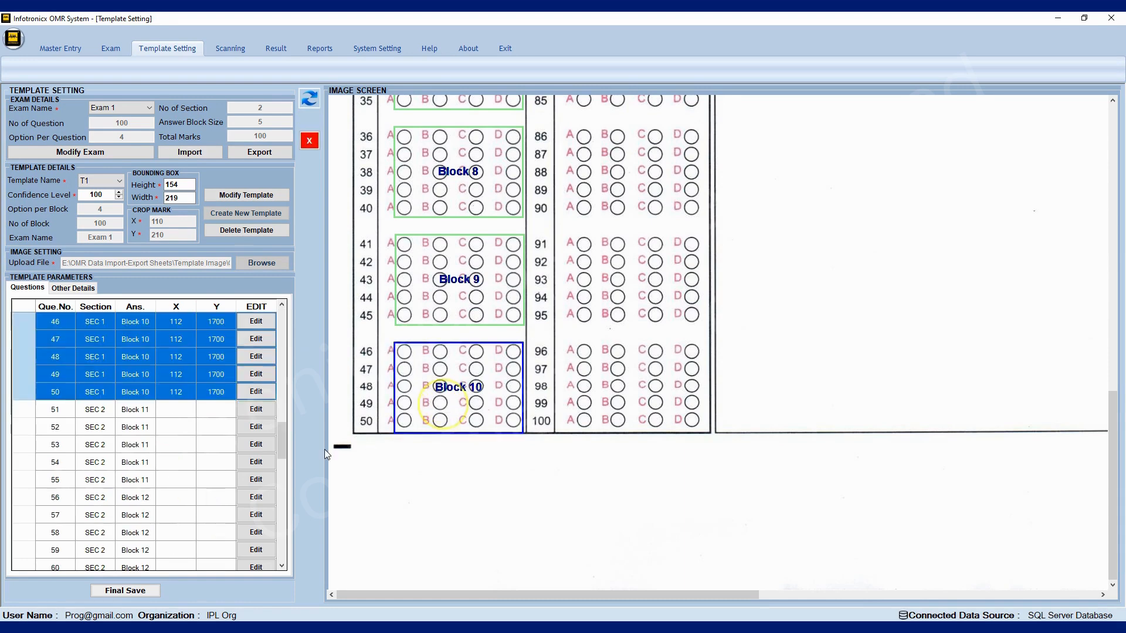
# Edit the Block 10 bounding box and shift it slightly up to about X 112, Y 1697.
pyautogui.click(271, 392)
pyautogui.click(423, 380)
pyautogui.moveTo(423, 380); pyautogui.dragTo(424, 376)
pyautogui.scroll(-10, 423, 375)
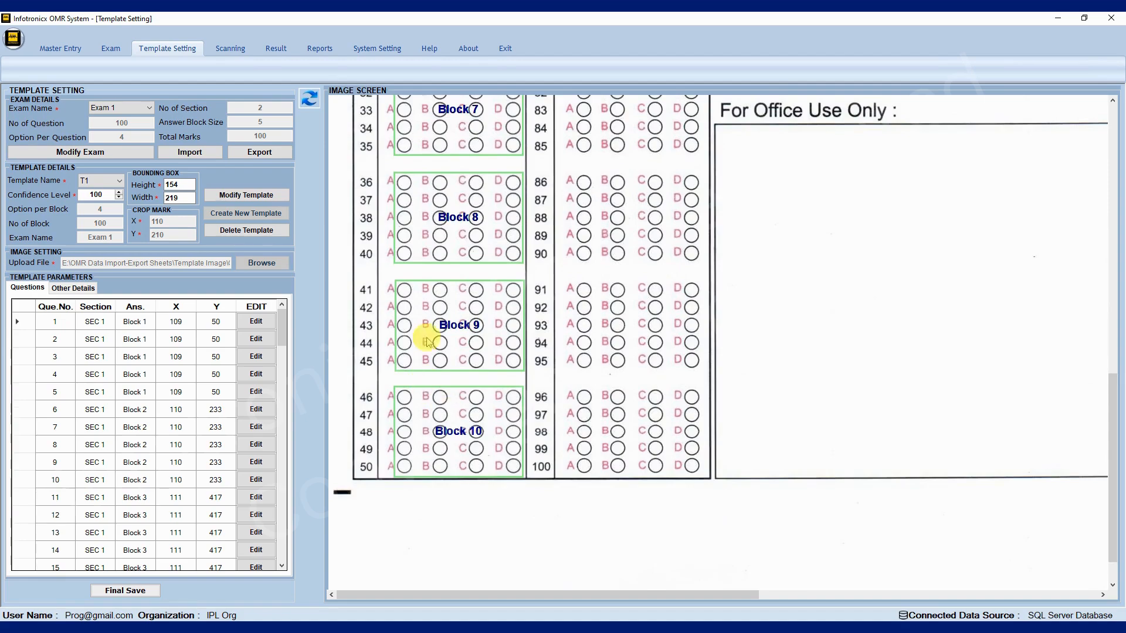
pyautogui.scroll(10, 428, 343)
pyautogui.scroll(-10, 446, 328)
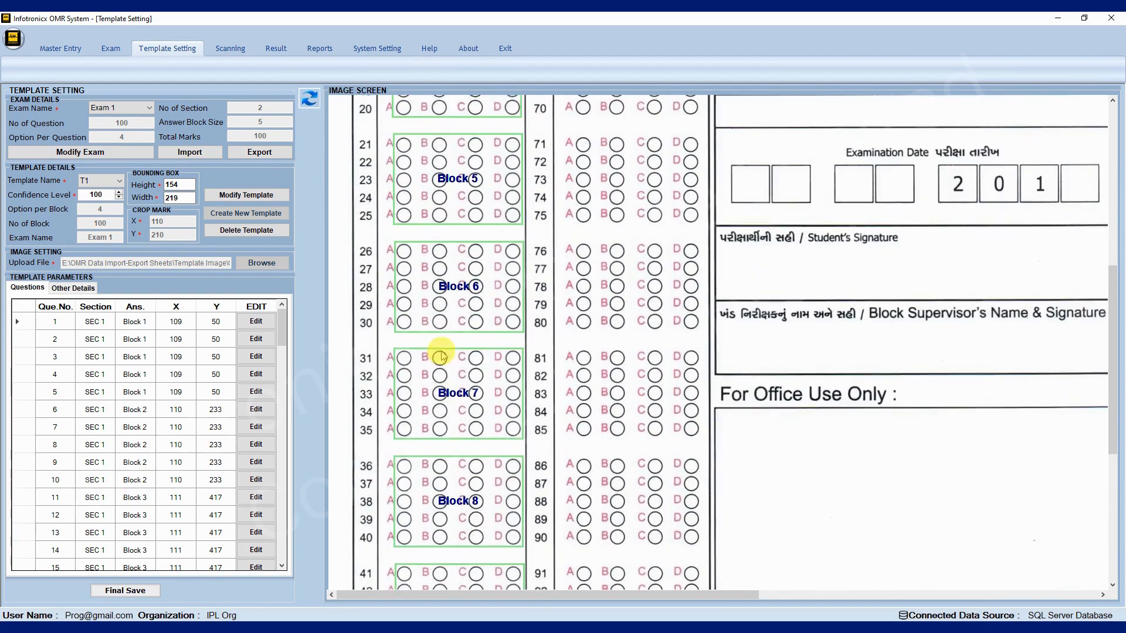
# Add a bounding box for Block 11 over the bubbles of questions 51 to 55 in the second answer column.
pyautogui.click(437, 355)
pyautogui.click(214, 356)
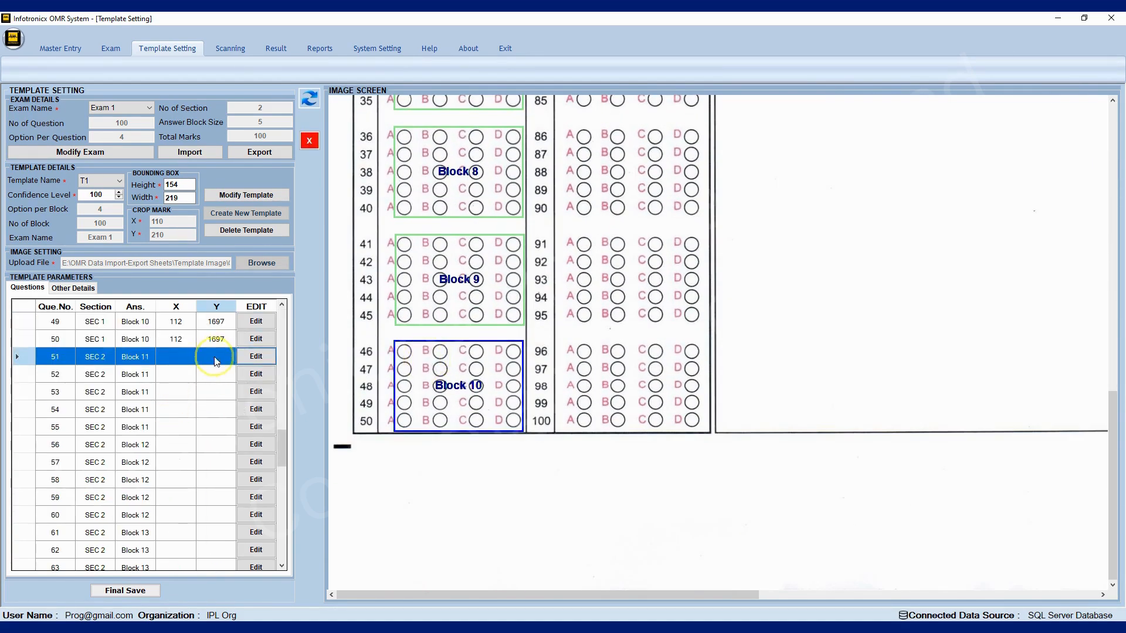
pyautogui.scroll(10, 447, 304)
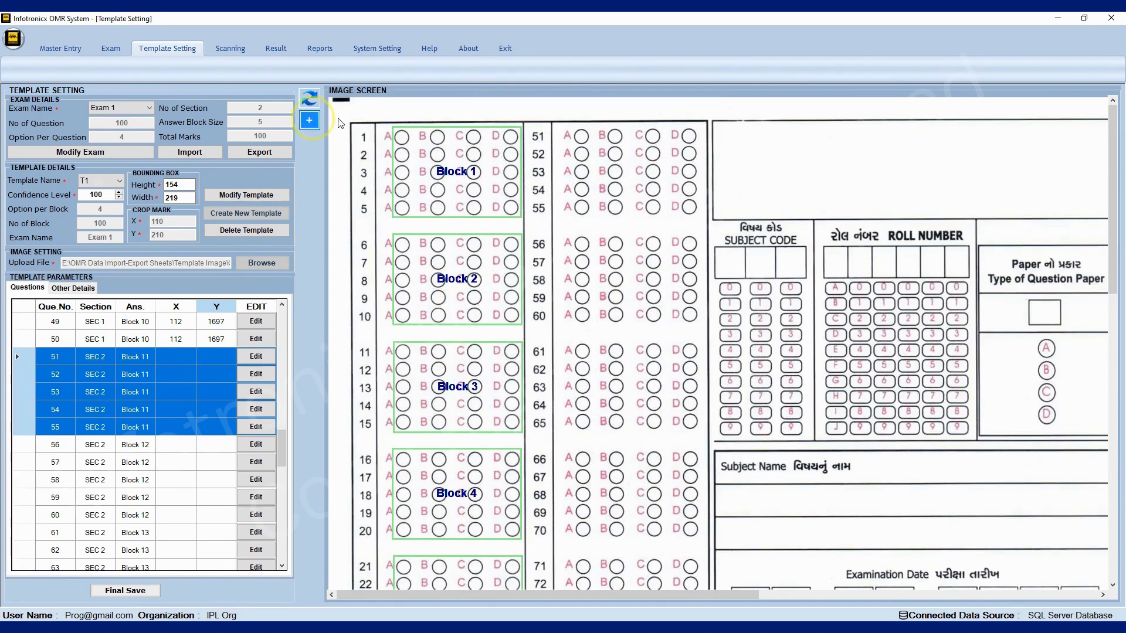
pyautogui.click(318, 119)
pyautogui.moveTo(497, 128); pyautogui.dragTo(603, 136)
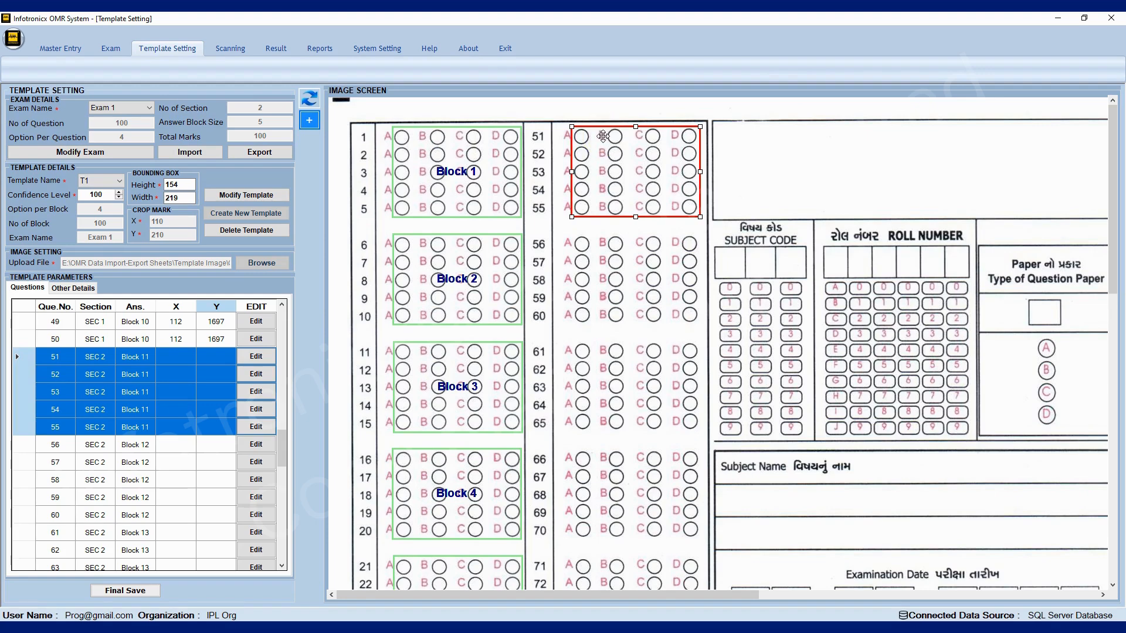
pyautogui.click(604, 136)
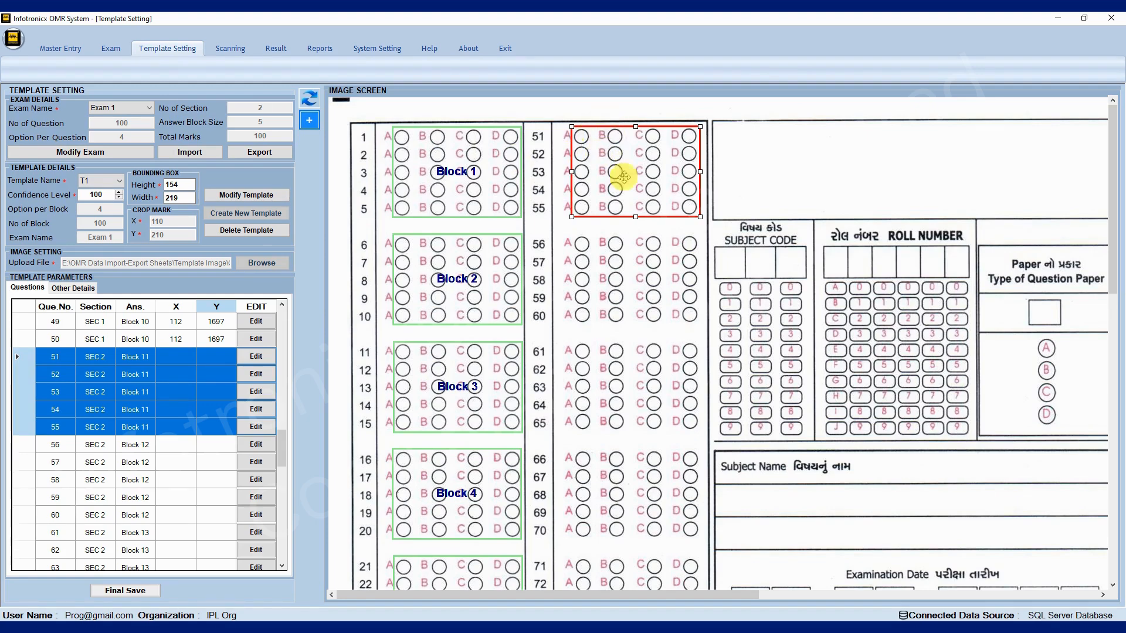
pyautogui.doubleClick(595, 191)
# Try the final save of the template, dismiss the message and open the template's other details.
pyautogui.click(125, 593)
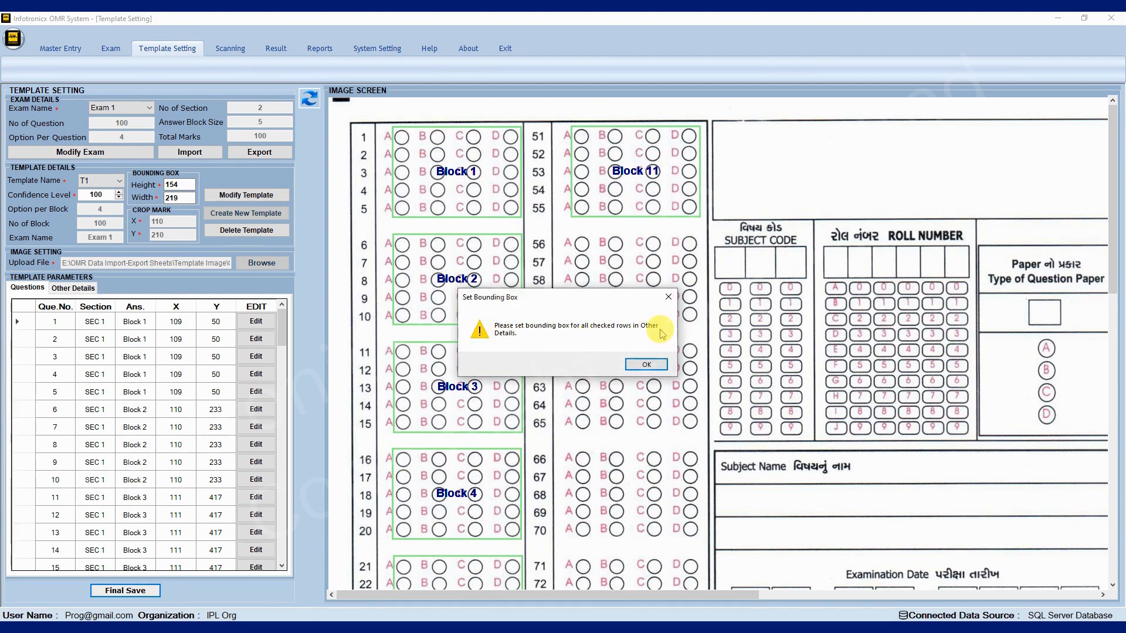
pyautogui.click(644, 364)
pyautogui.click(73, 288)
# Add a bounding box for Capture Roll No aligned to the upper-left corner of the roll number bubbles, at about X 842, Y 310.
pyautogui.click(218, 333)
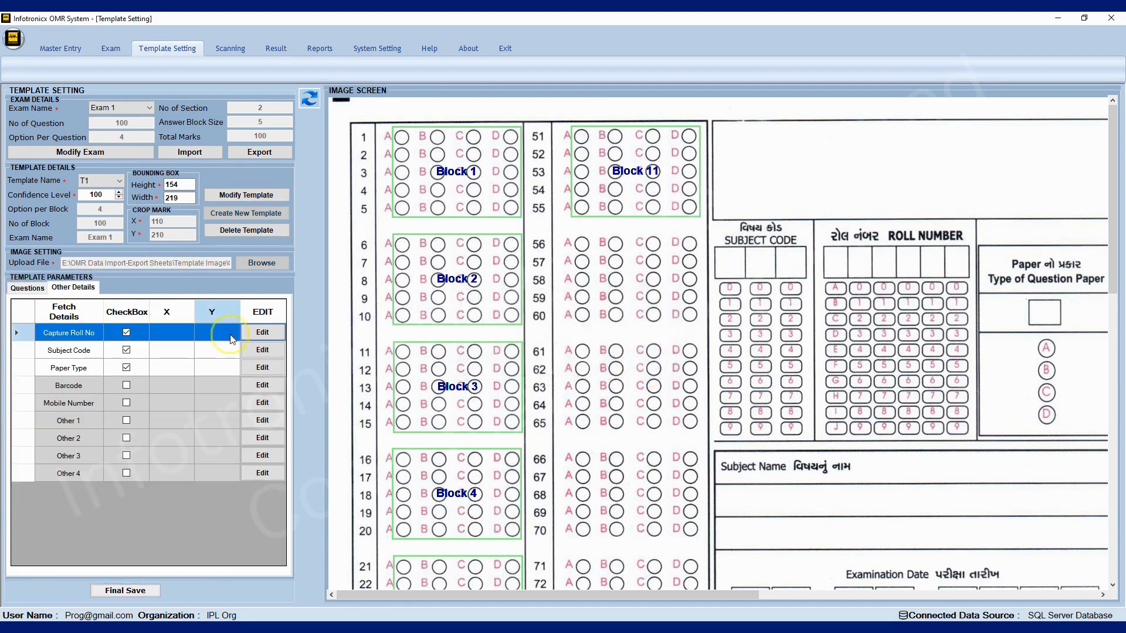
pyautogui.click(309, 120)
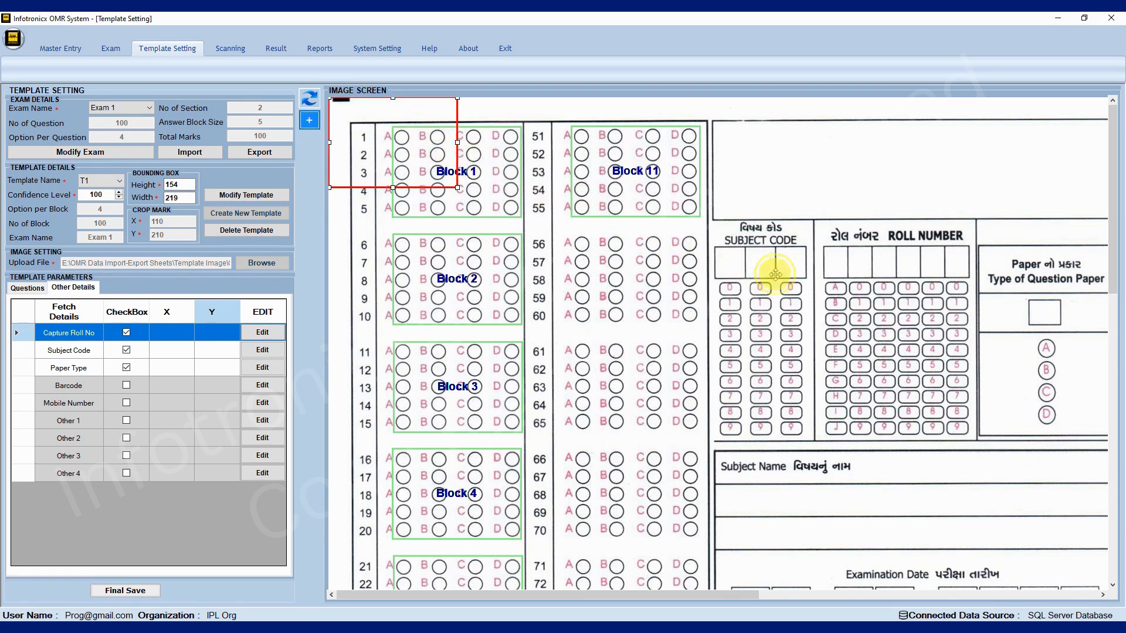
pyautogui.click(824, 288)
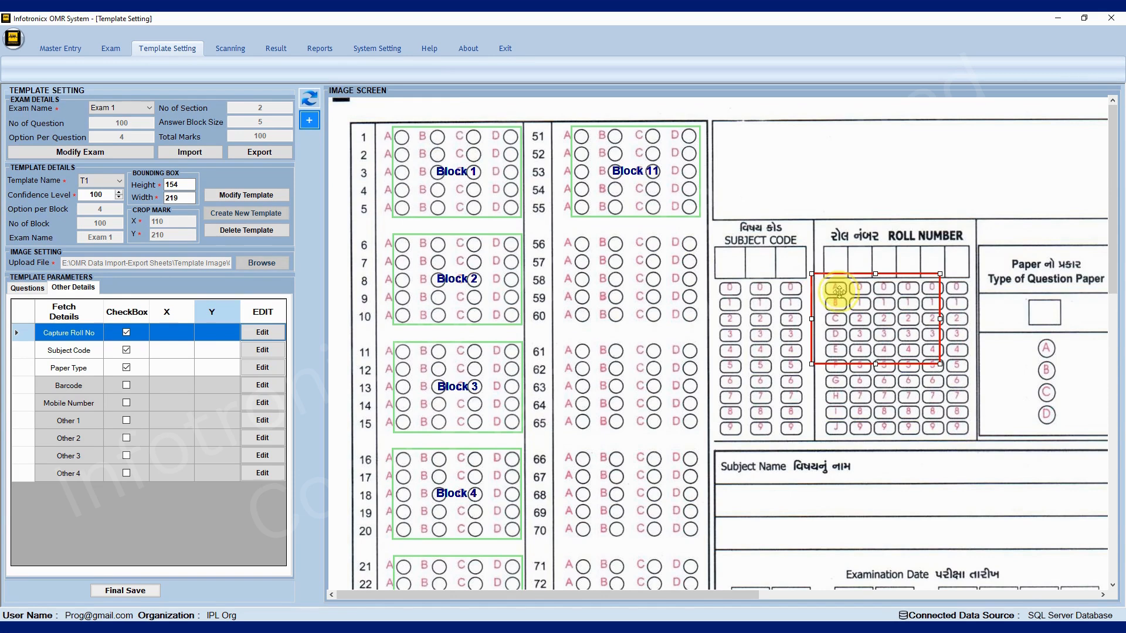
pyautogui.moveTo(837, 295); pyautogui.dragTo(840, 293)
pyautogui.click(840, 295)
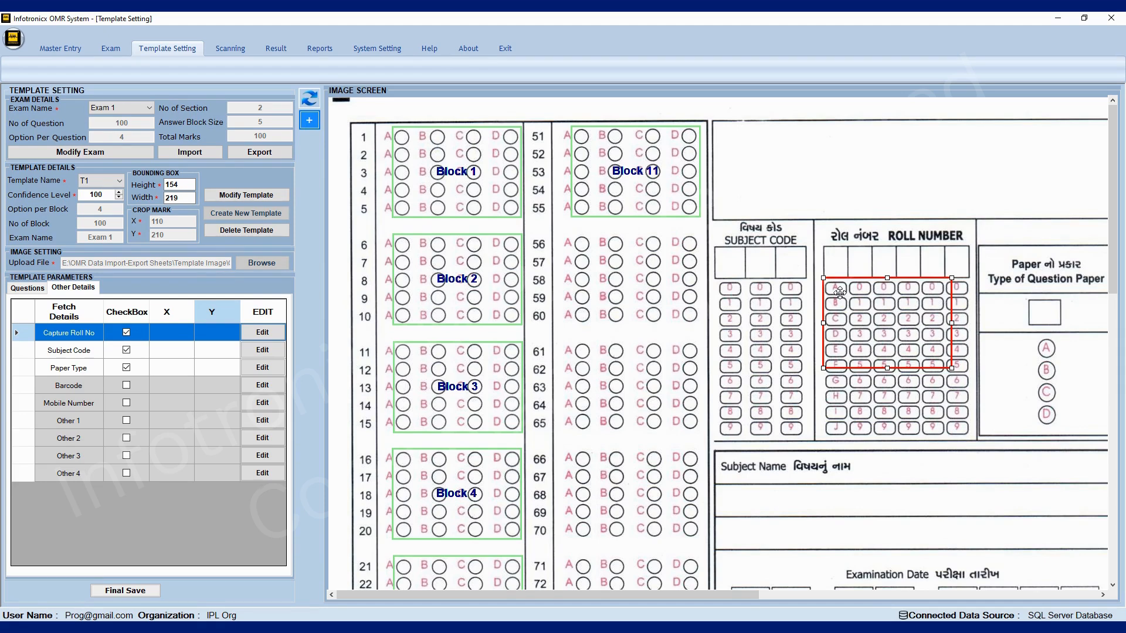
pyautogui.moveTo(840, 293); pyautogui.dragTo(839, 298)
pyautogui.click(946, 370)
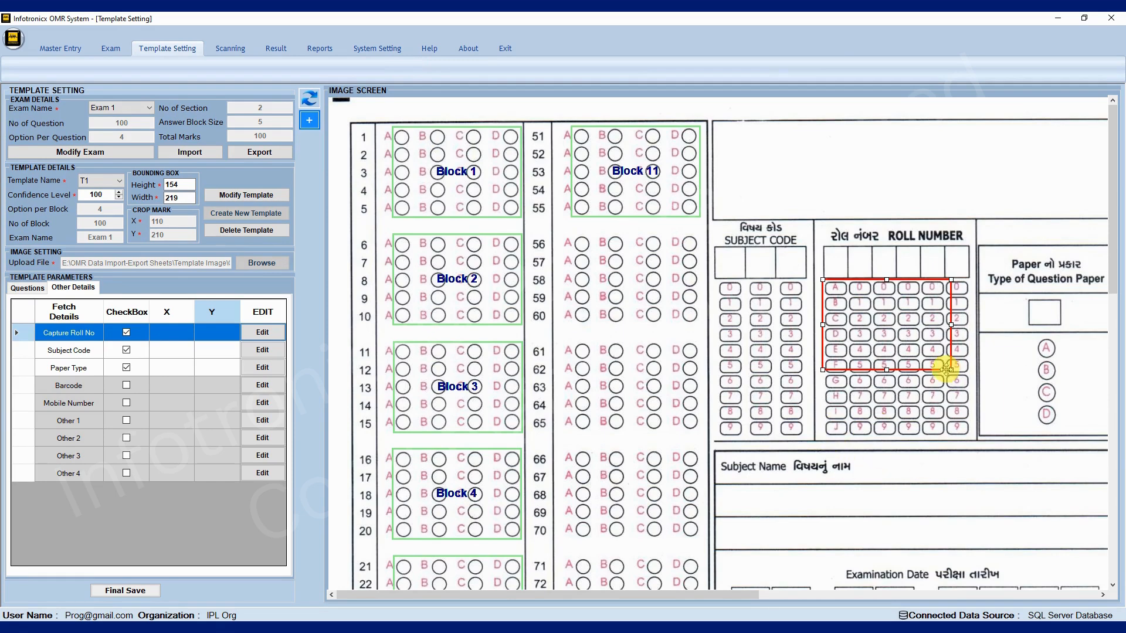
# Edit the Capture Roll No bounding box and enlarge it to enclose all six columns of roll number bubbles, rows 0 to 9.
pyautogui.click(262, 332)
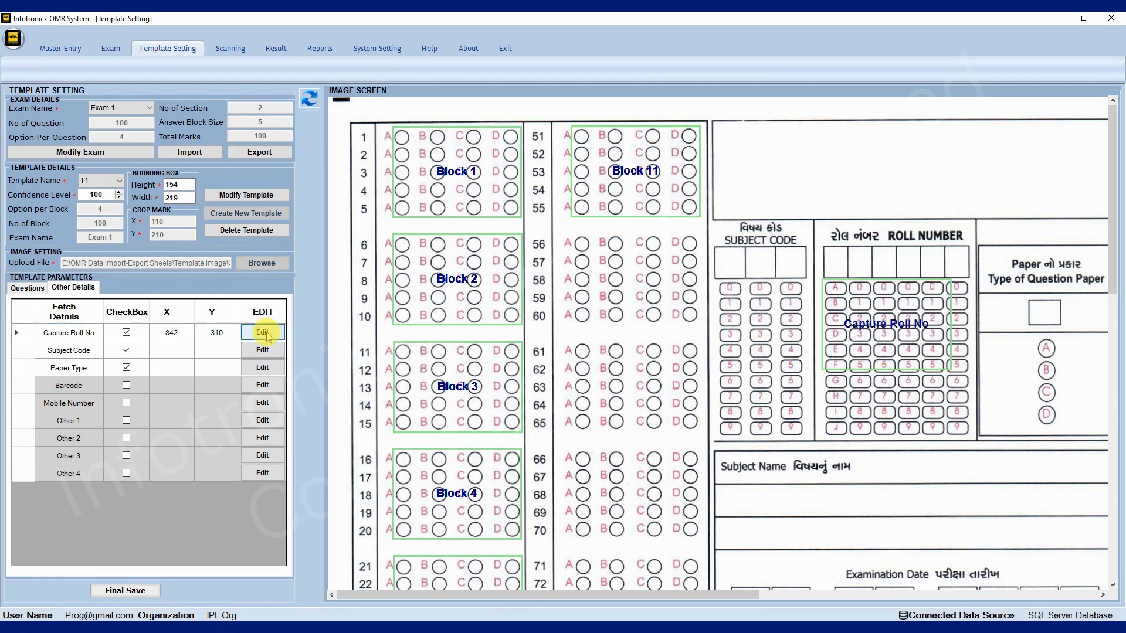
pyautogui.moveTo(949, 369); pyautogui.dragTo(972, 438)
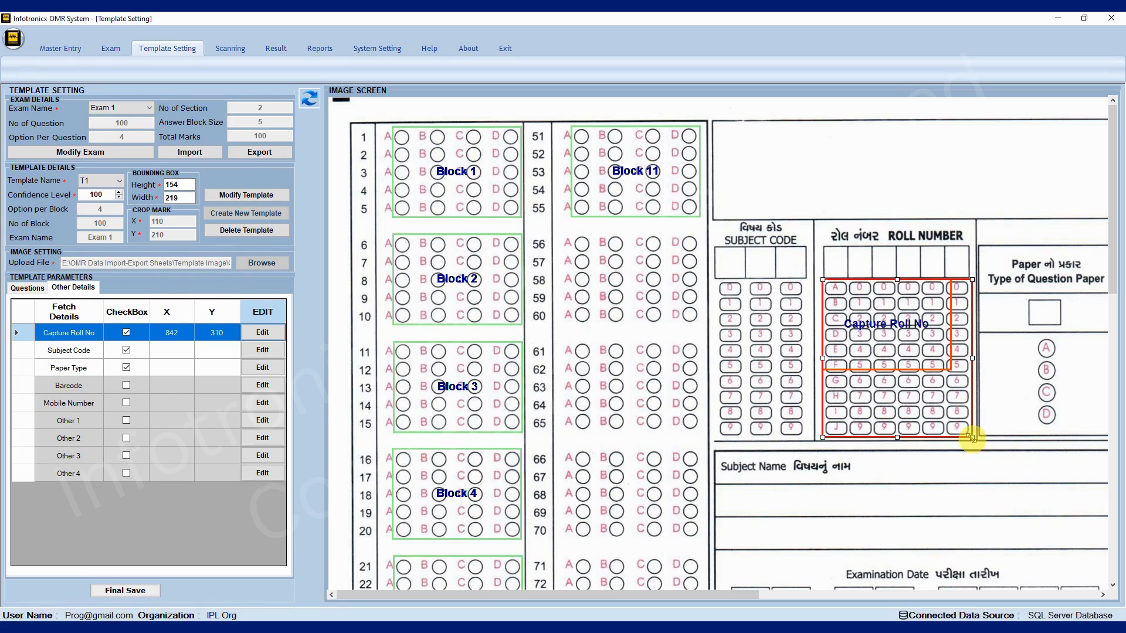
pyautogui.click(934, 398)
pyautogui.click(907, 398)
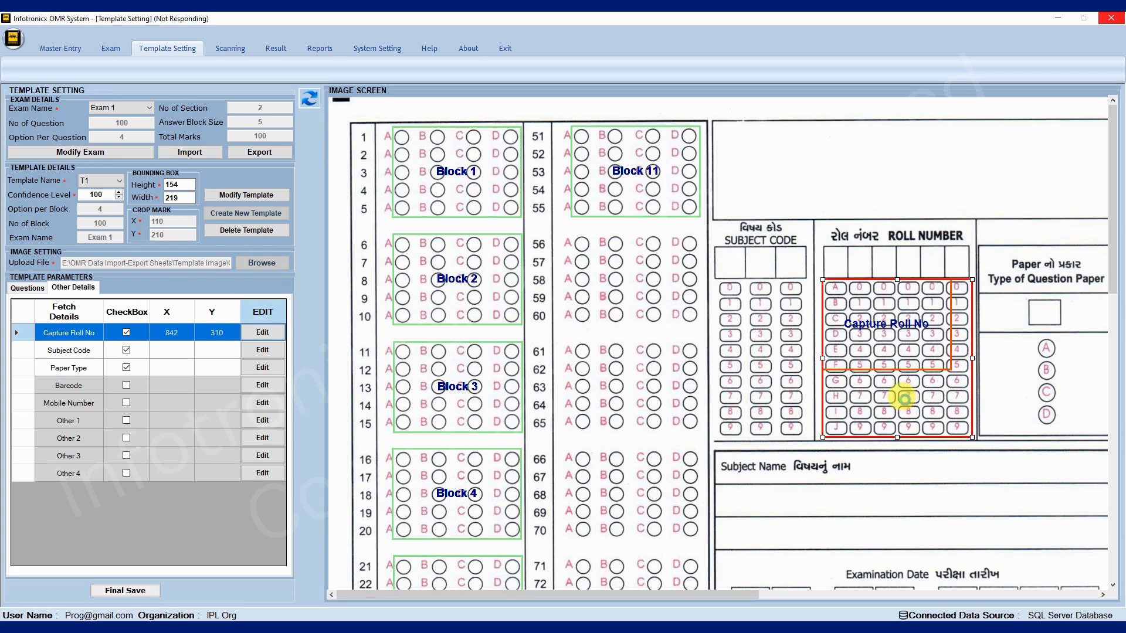
# Add a bounding box for Subject Code over the upper subject code bubbles, at about X 595, Y 311.
pyautogui.click(218, 352)
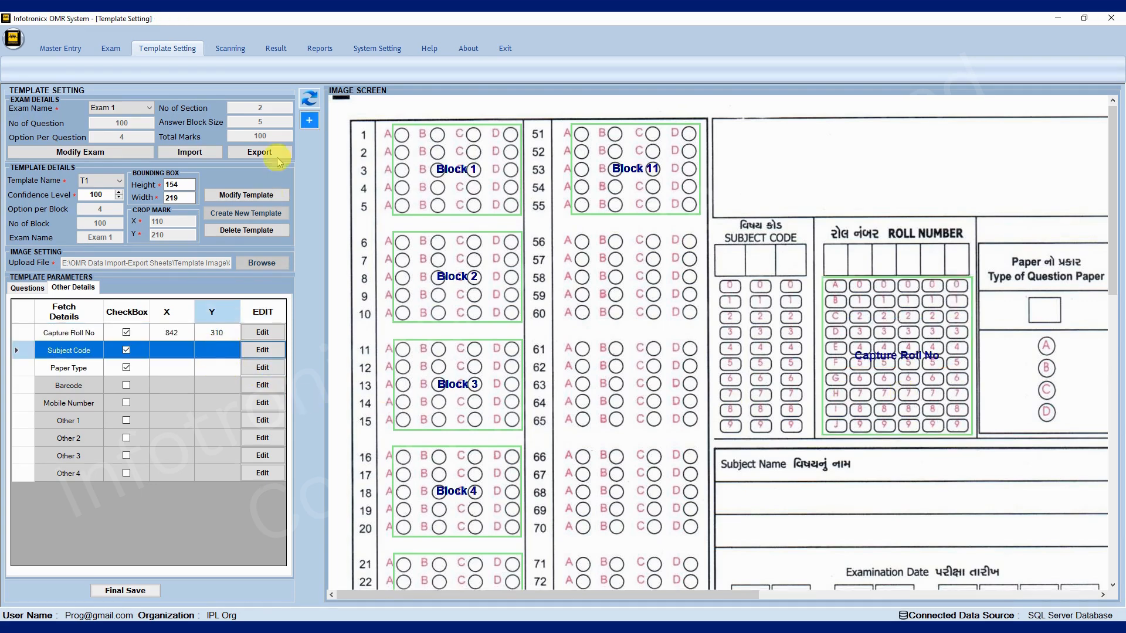
pyautogui.click(309, 120)
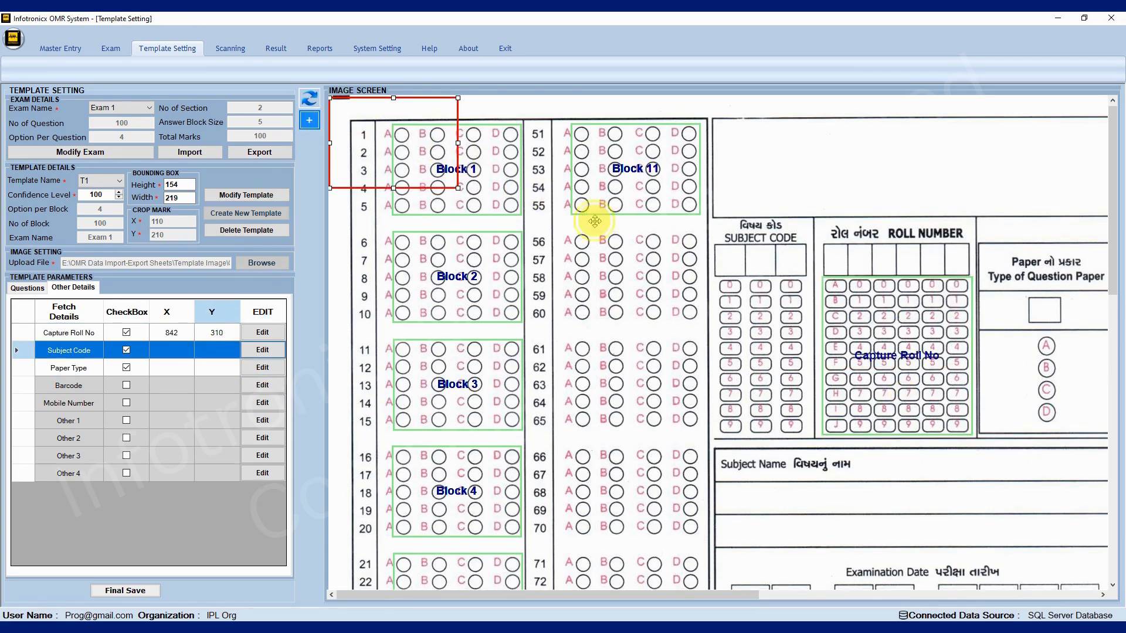
pyautogui.click(735, 284)
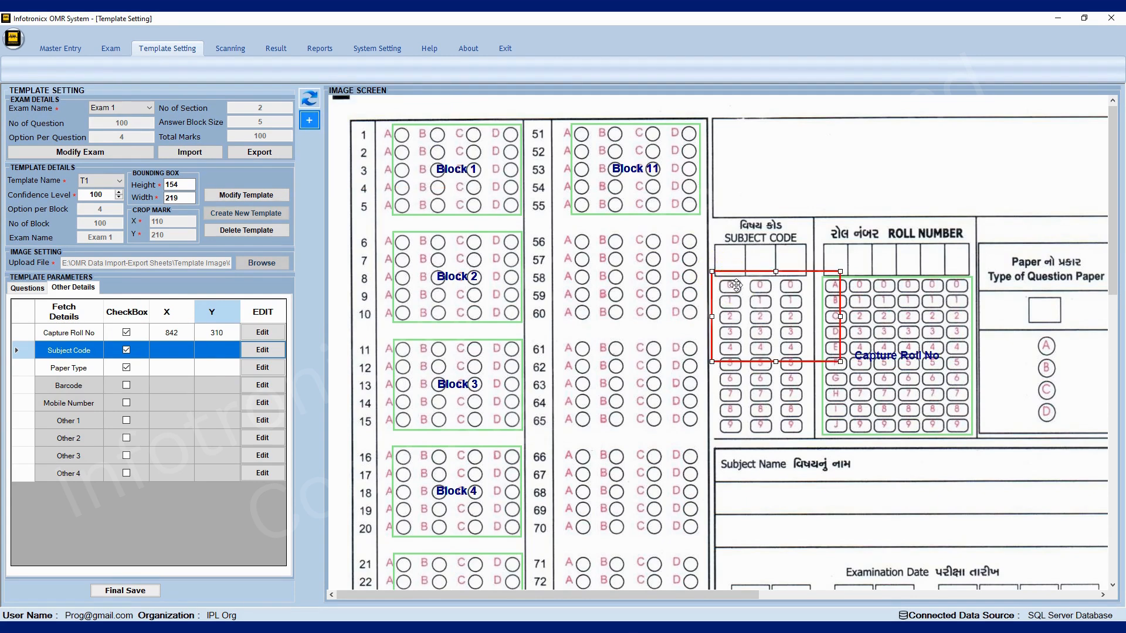
pyautogui.moveTo(731, 288); pyautogui.dragTo(702, 291)
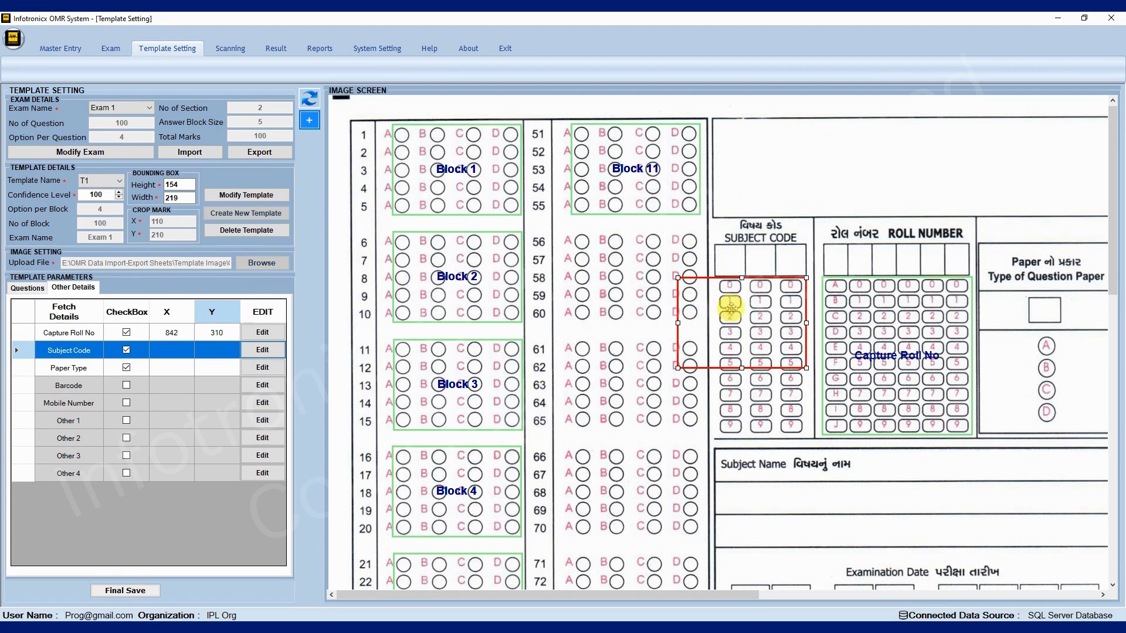
pyautogui.doubleClick(746, 323)
# Edit the Subject Code bounding box and extend its lower edge past bubble row 9, to a height of about 269.
pyautogui.click(275, 350)
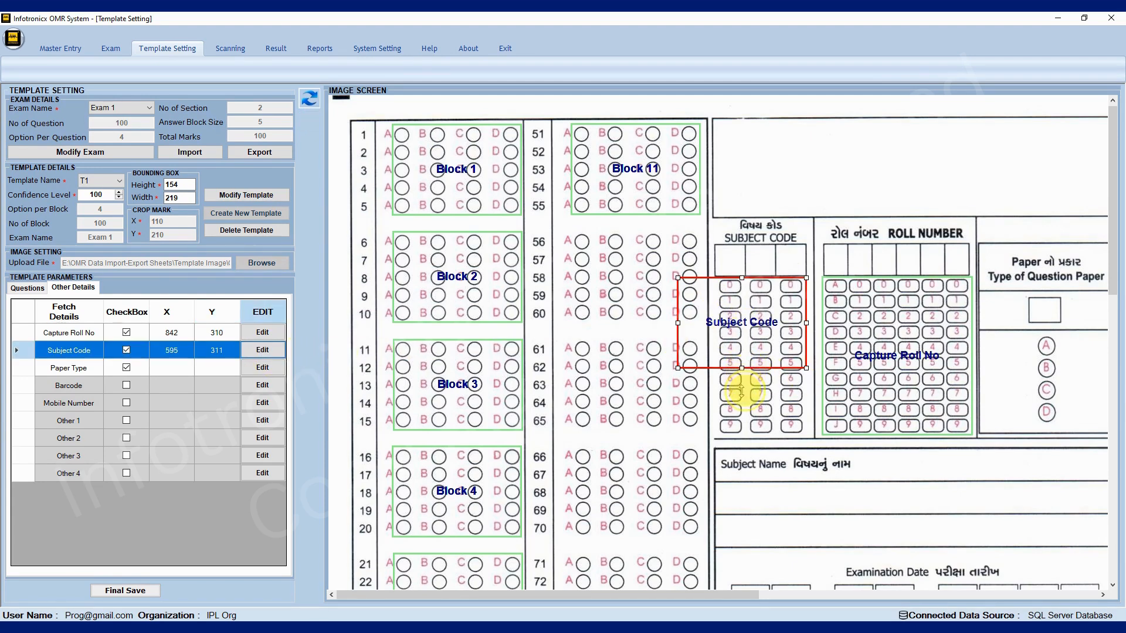
pyautogui.moveTo(741, 392); pyautogui.dragTo(745, 437)
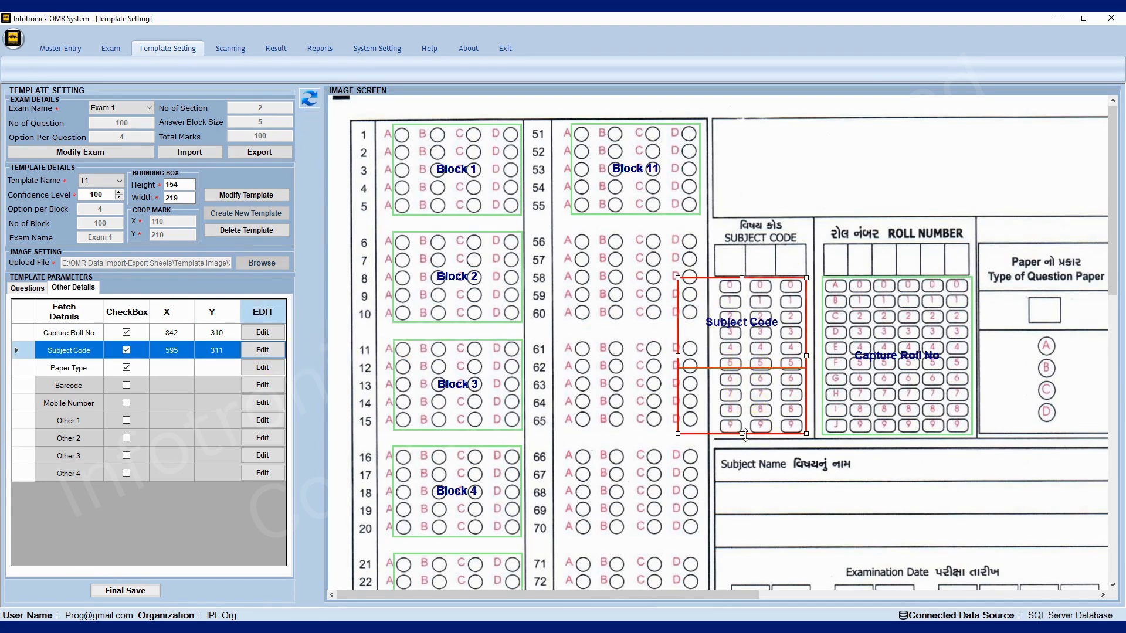
pyautogui.click(745, 435)
pyautogui.click(744, 436)
pyautogui.doubleClick(740, 339)
pyautogui.click(731, 378)
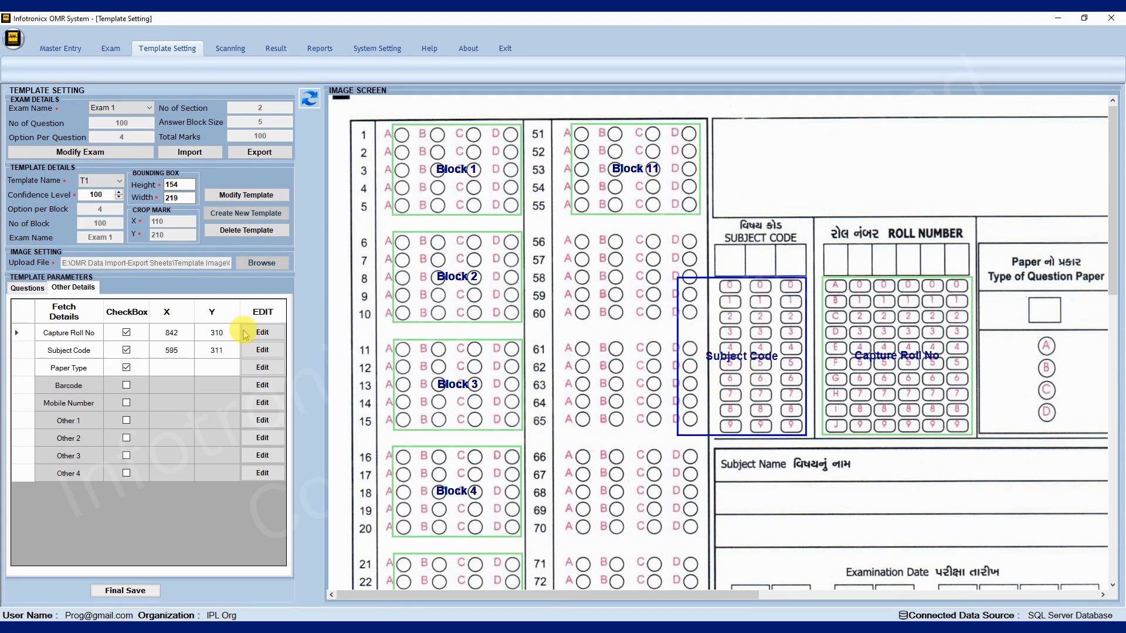
# Edit the Subject Code bounding box and narrow it to the three subject code columns, at about X 659 and 155 wide.
pyautogui.click(262, 352)
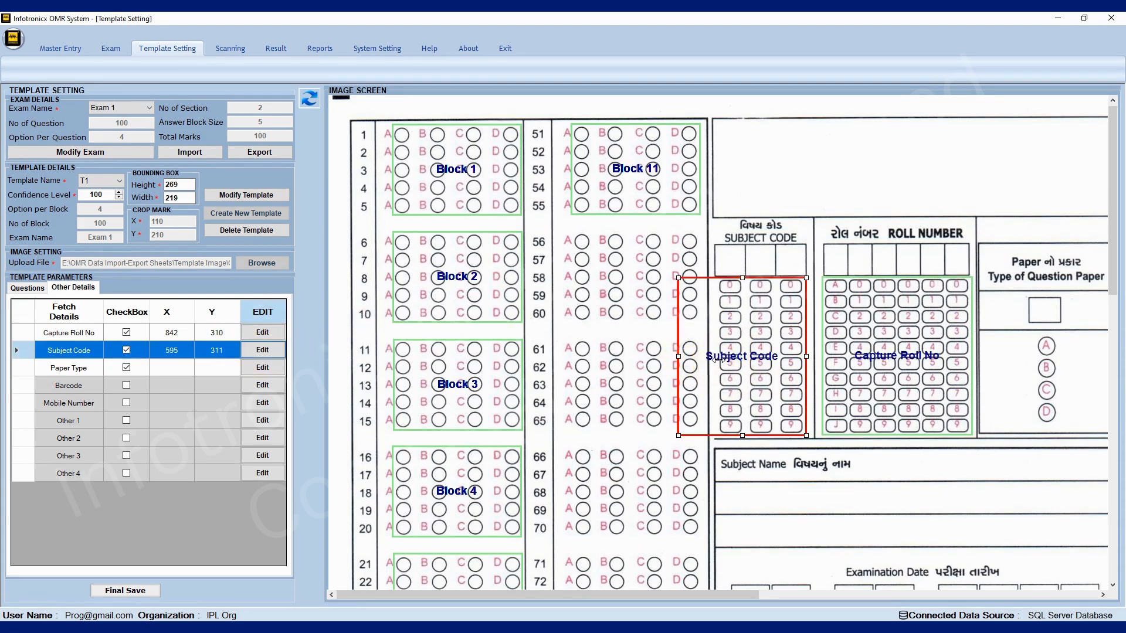
pyautogui.moveTo(715, 360); pyautogui.dragTo(714, 358)
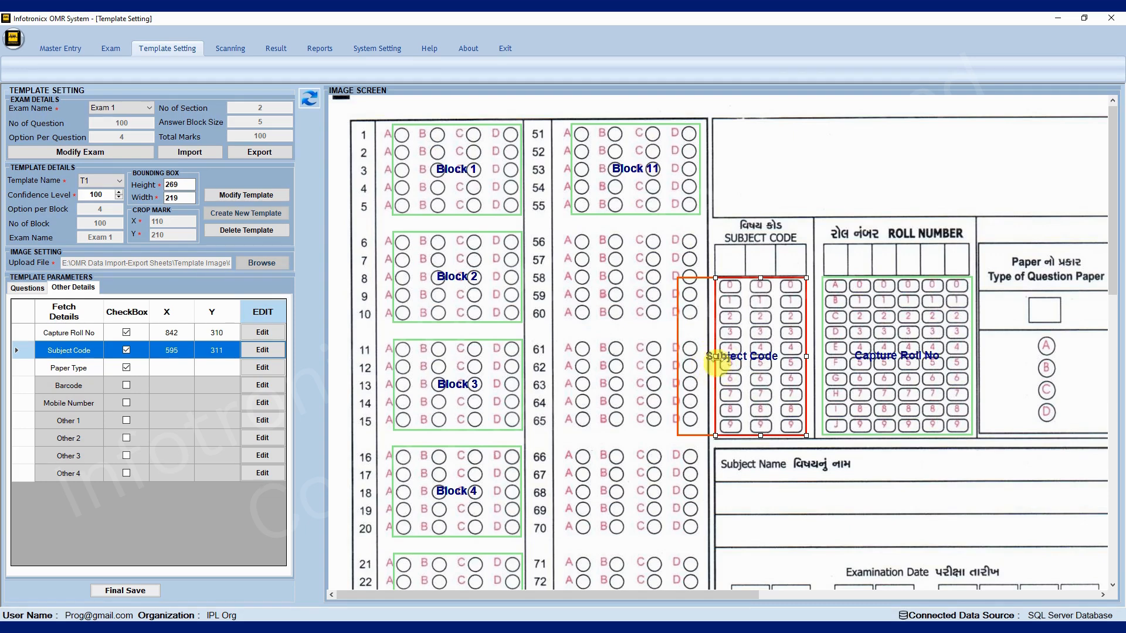
pyautogui.click(754, 367)
# Add a bounding box for Paper Type around the A to D bubbles under Type of Question Paper, at about X 1107, Y 393.
pyautogui.click(219, 368)
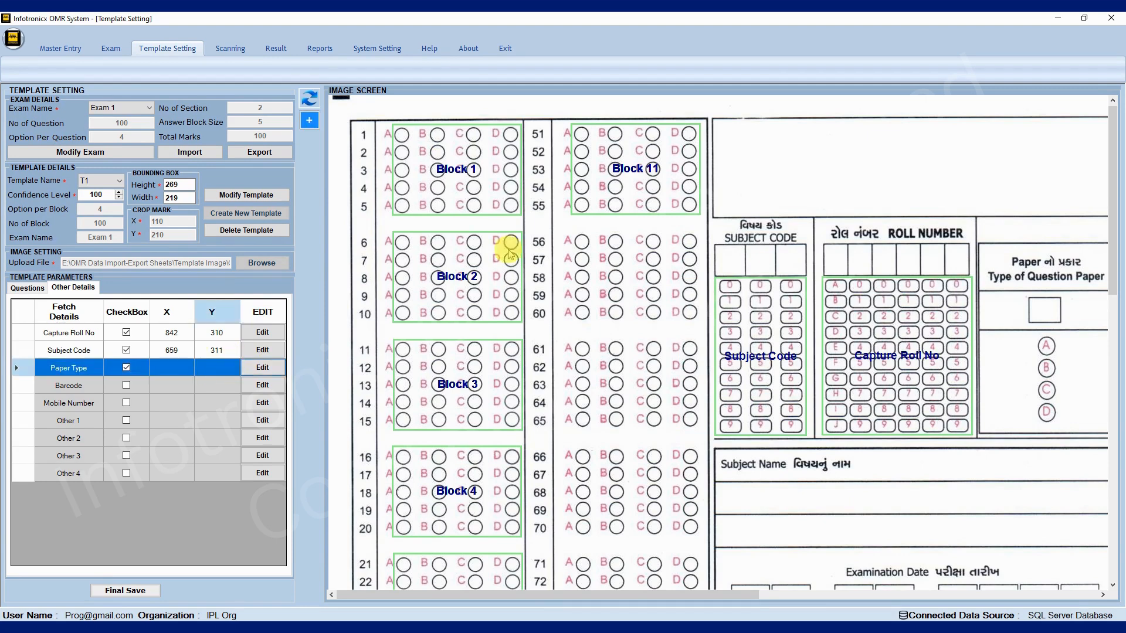
pyautogui.click(313, 121)
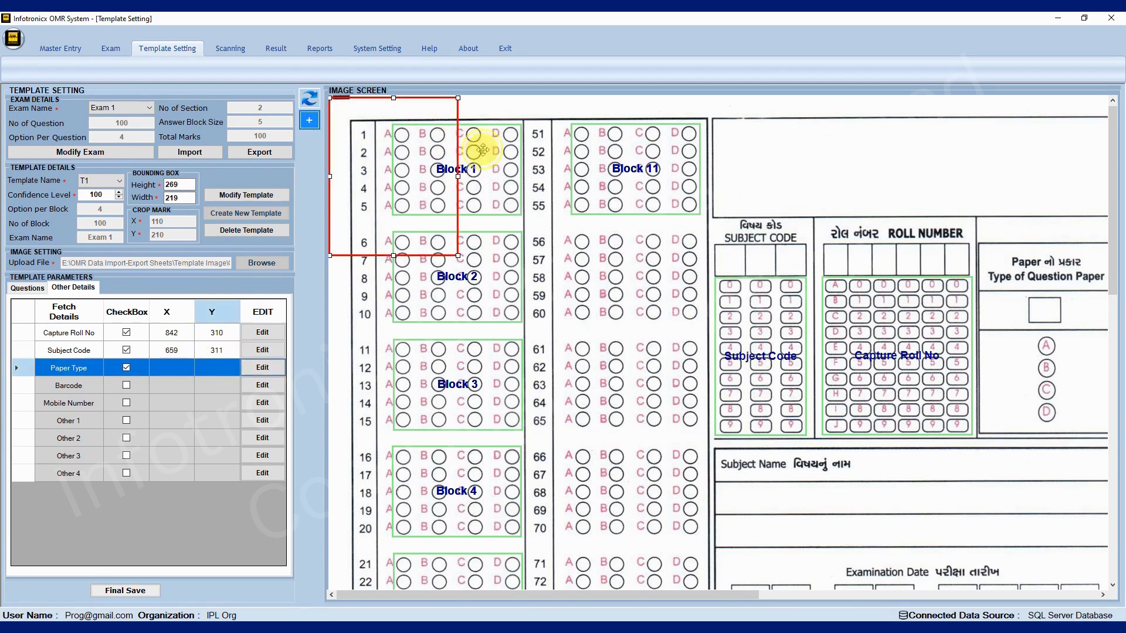
pyautogui.click(1037, 349)
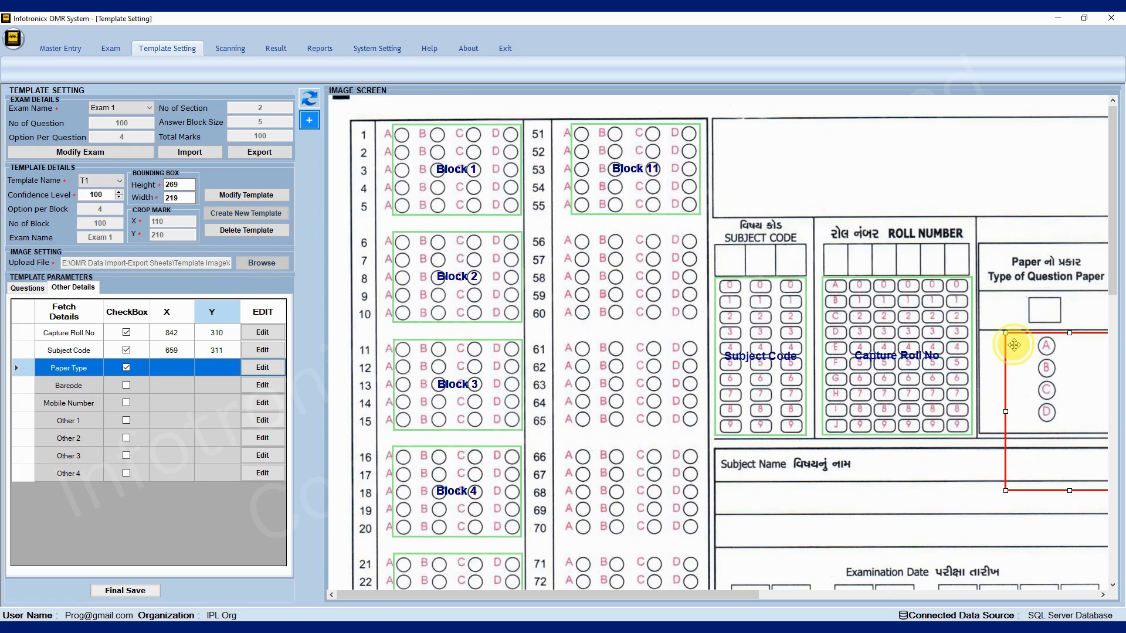
pyautogui.moveTo(1014, 345); pyautogui.dragTo(1006, 341)
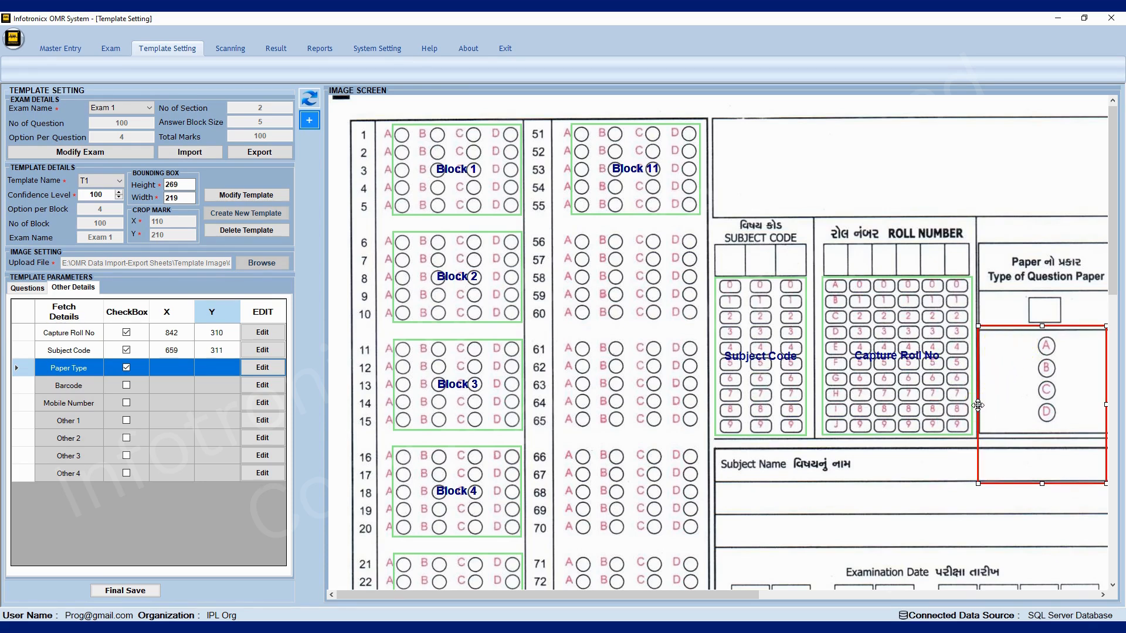
# Edit the Paper Type bounding box and narrow both sides to the A to D bubble column, at about X 1201 and 44 wide.
pyautogui.click(262, 368)
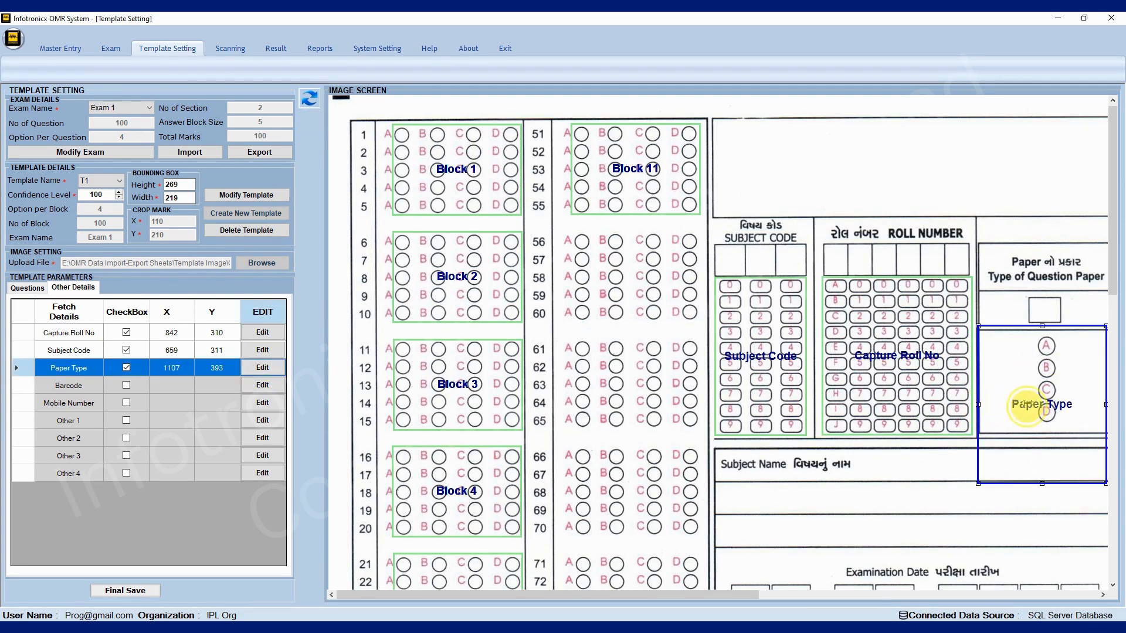
pyautogui.click(1027, 405)
pyautogui.click(1031, 405)
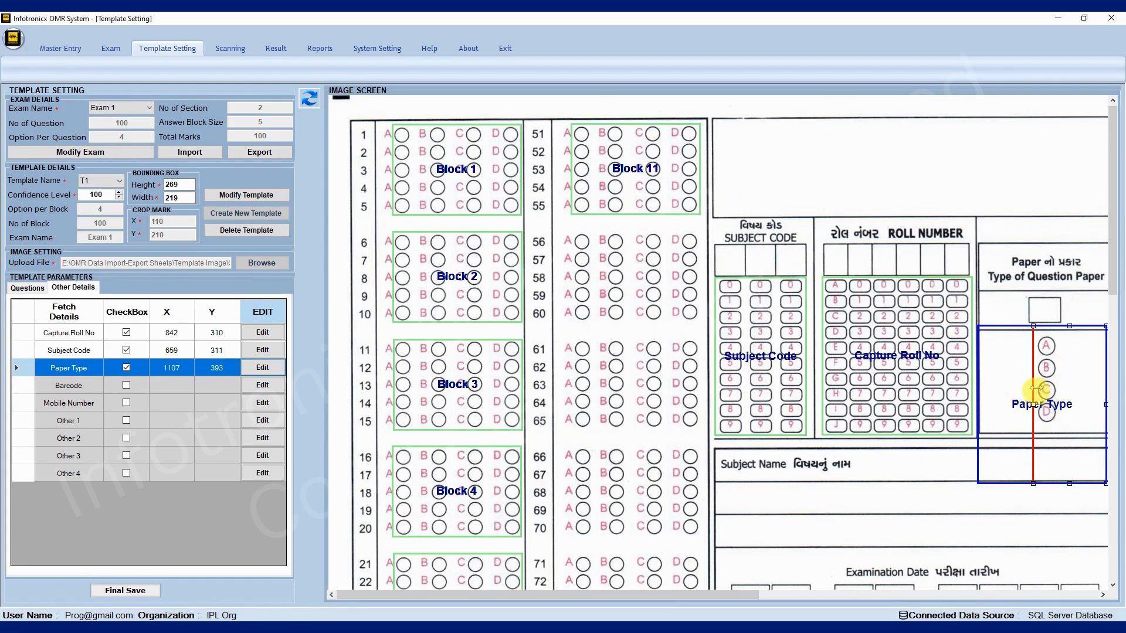
pyautogui.click(1104, 407)
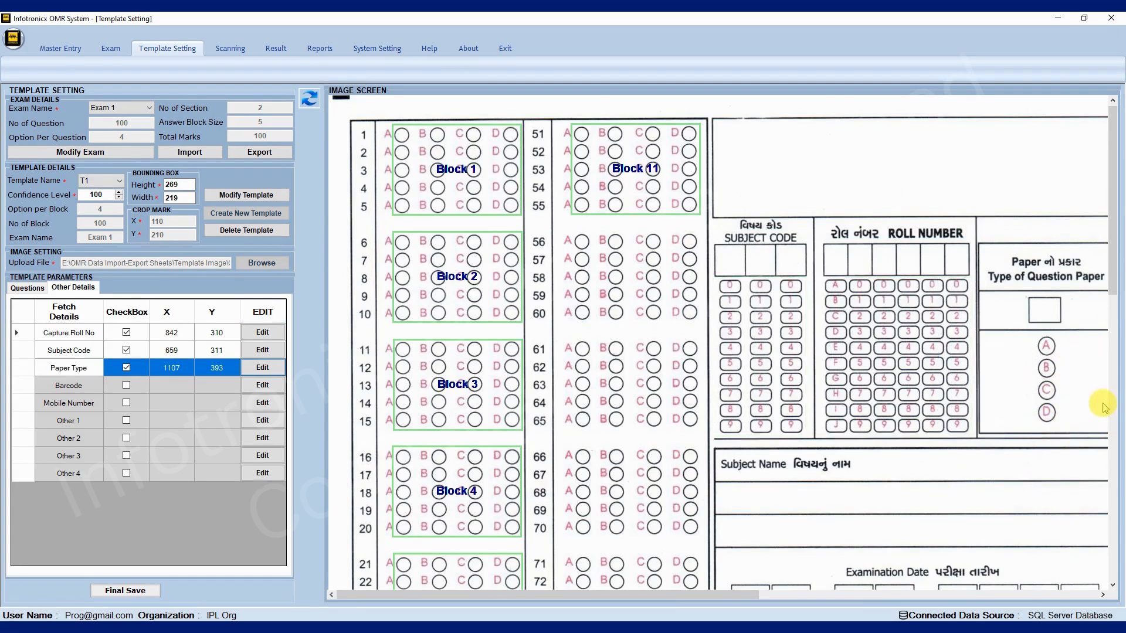
pyautogui.click(267, 371)
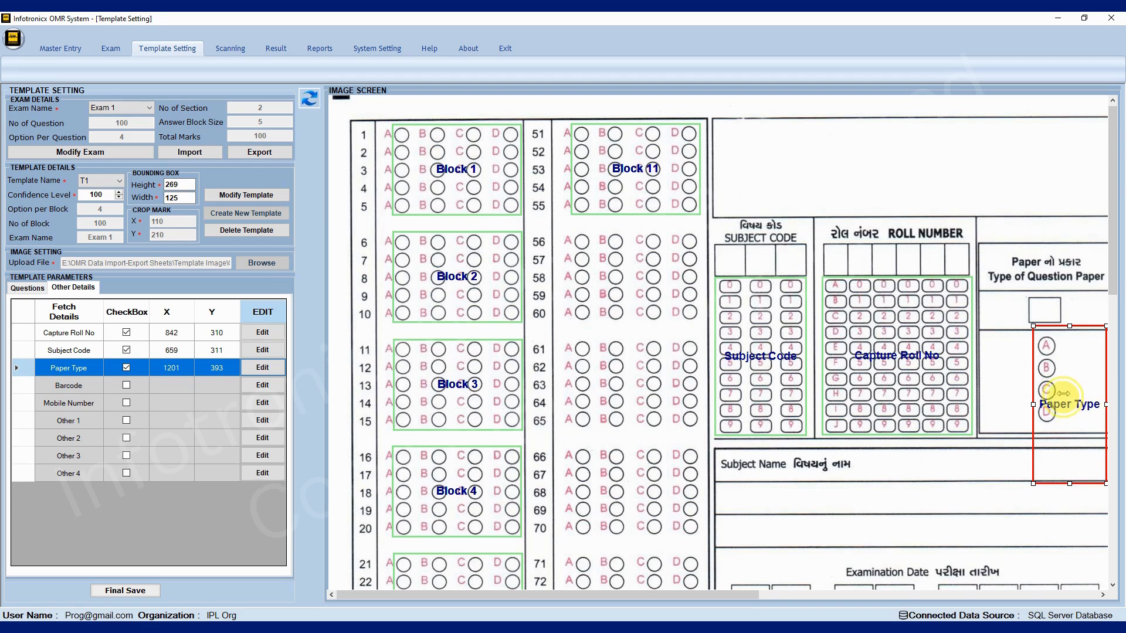
pyautogui.moveTo(1062, 393); pyautogui.dragTo(1060, 393)
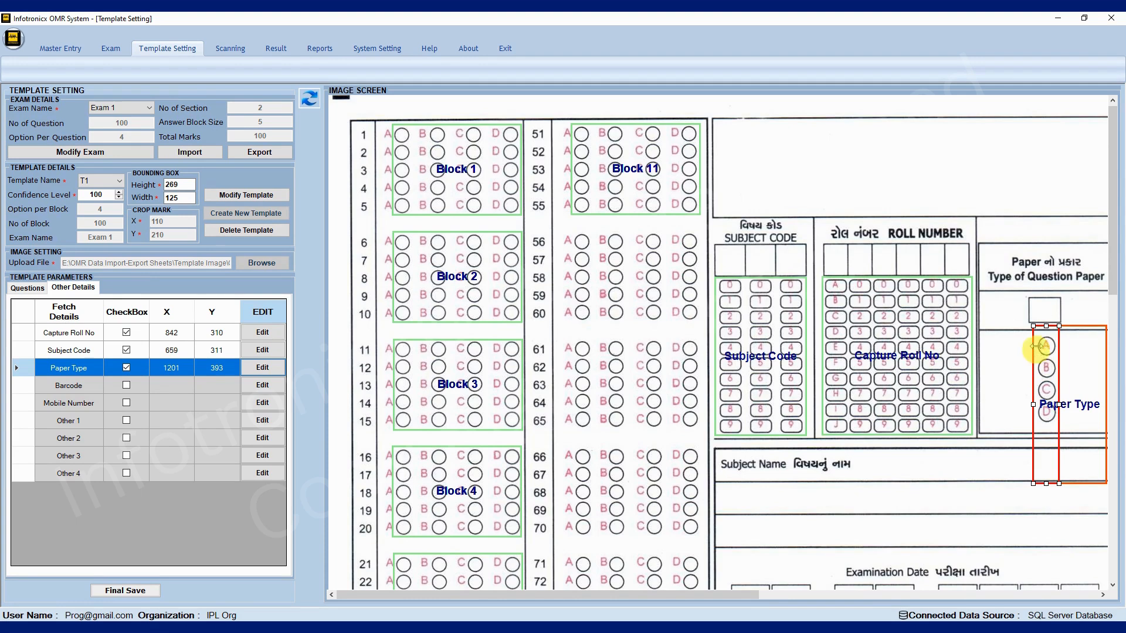
# Edit the Paper Type bounding box and lower its upper edge to just above bubble A, at about Y 404.
pyautogui.click(253, 371)
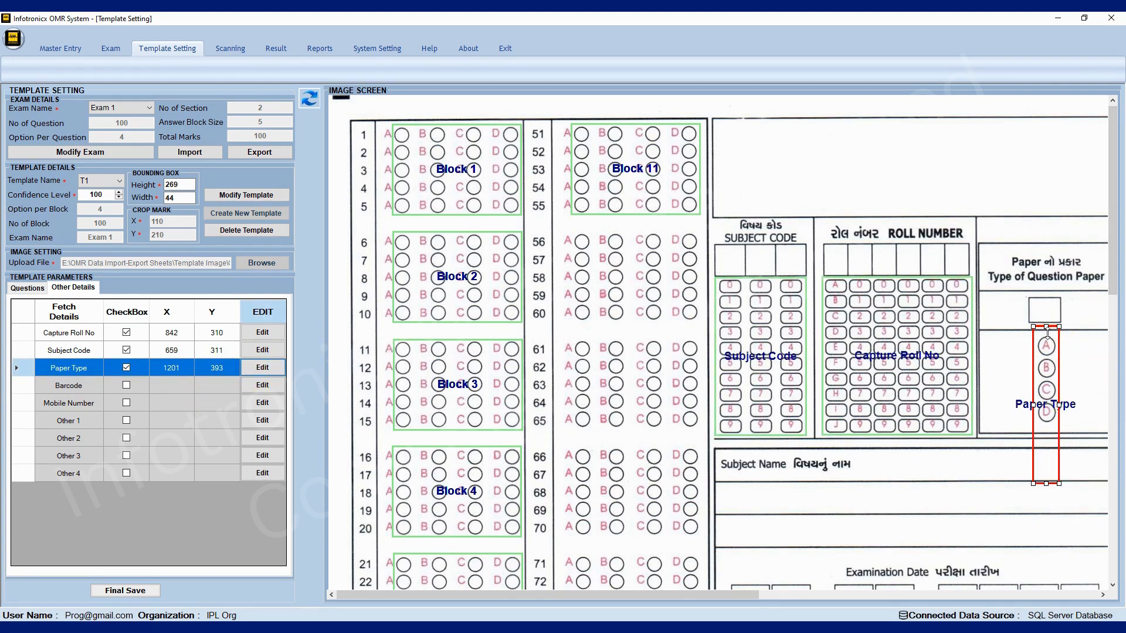
pyautogui.click(1047, 332)
pyautogui.moveTo(1047, 334); pyautogui.dragTo(1047, 332)
pyautogui.click(418, 452)
# Edit the Paper Type bounding box and raise its lower edge to just below bubble D, about 161 high.
pyautogui.click(261, 373)
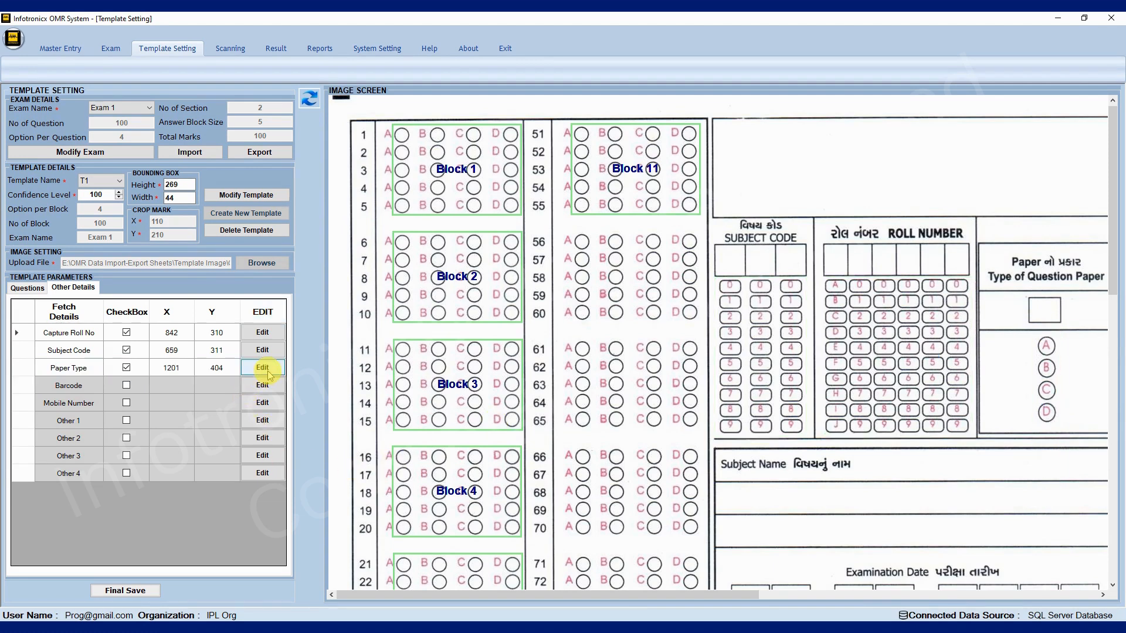
pyautogui.click(1086, 509)
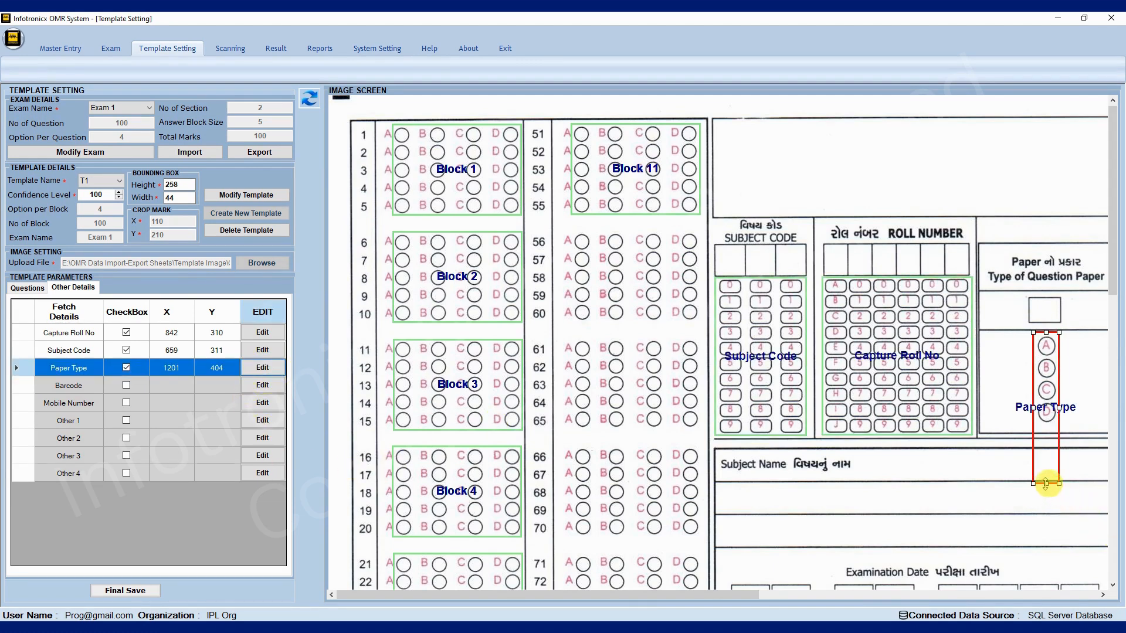
pyautogui.click(1046, 430)
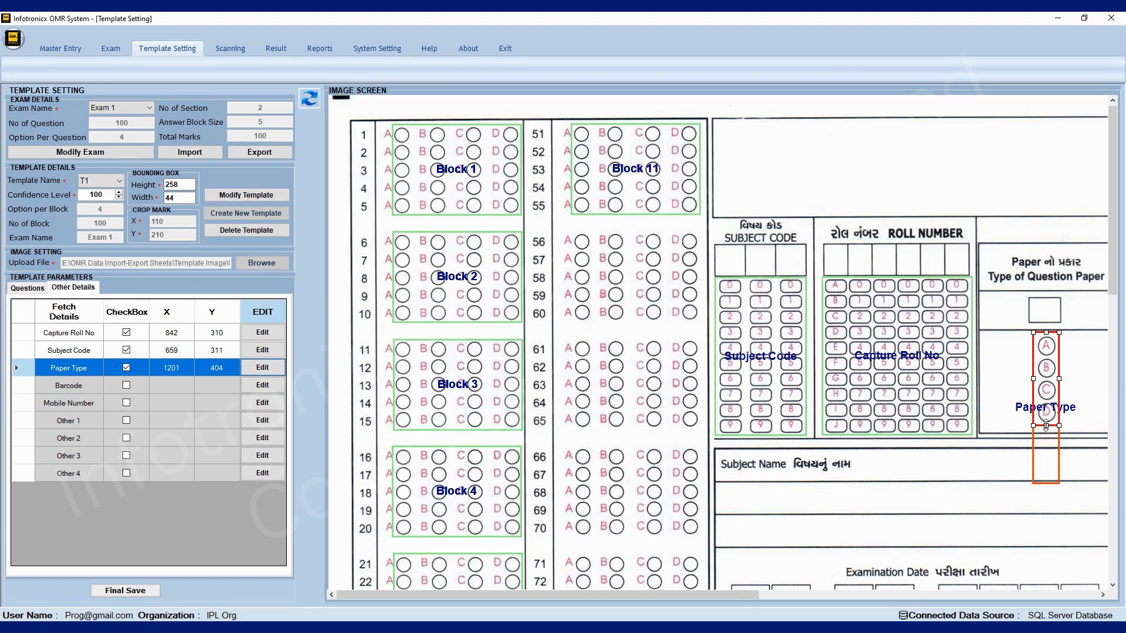
pyautogui.moveTo(1046, 426); pyautogui.dragTo(1046, 428)
pyautogui.click(1048, 412)
pyautogui.click(1049, 414)
pyautogui.click(469, 519)
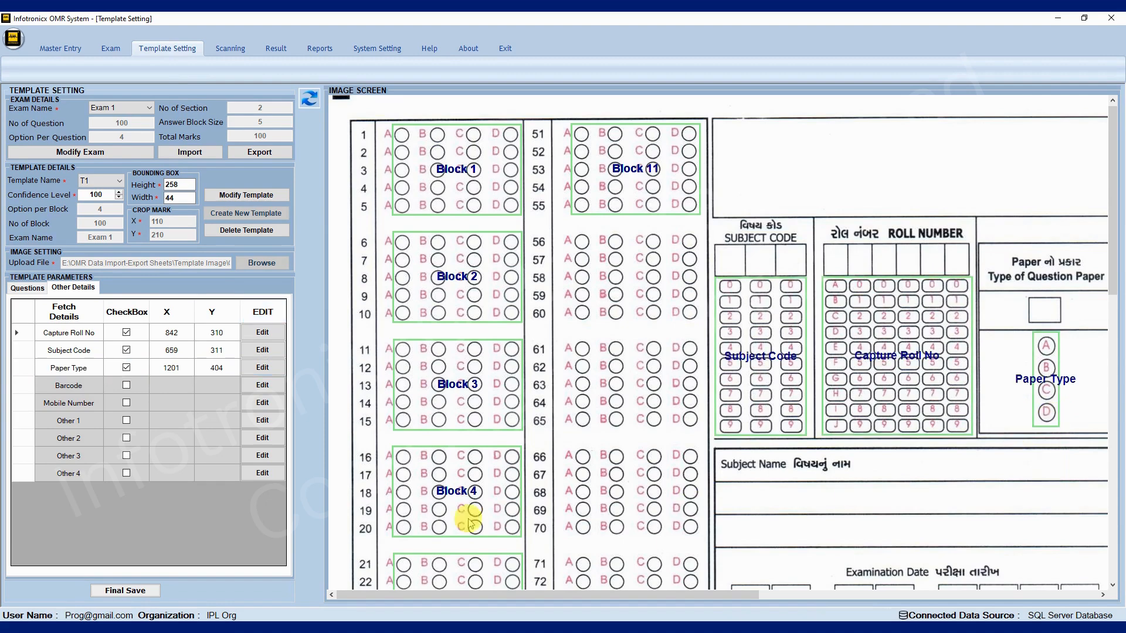
# Perform the final save of the template and export it as CSV file T1 into OMR Data Import-Export Sheets on Local Disk (E:).
pyautogui.click(96, 594)
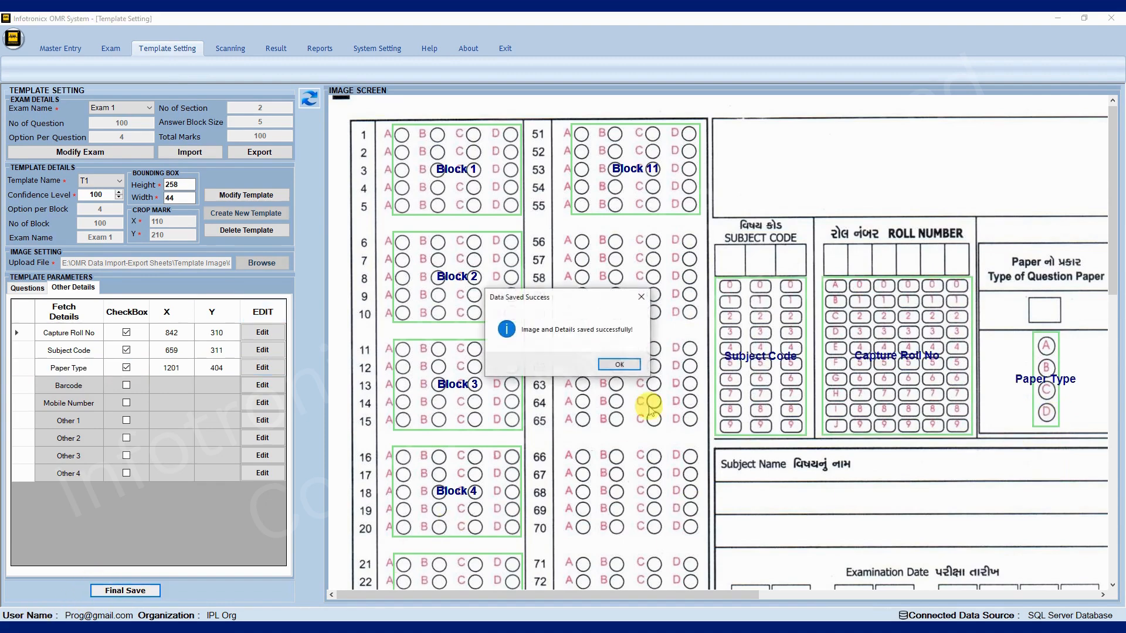
pyautogui.click(625, 367)
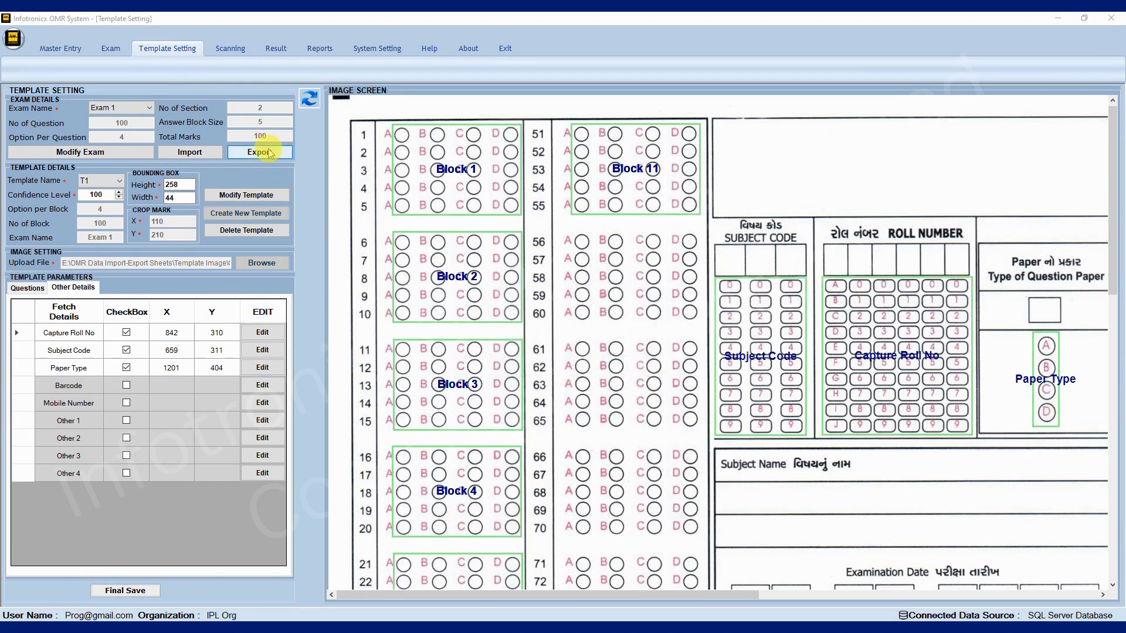
pyautogui.click(270, 154)
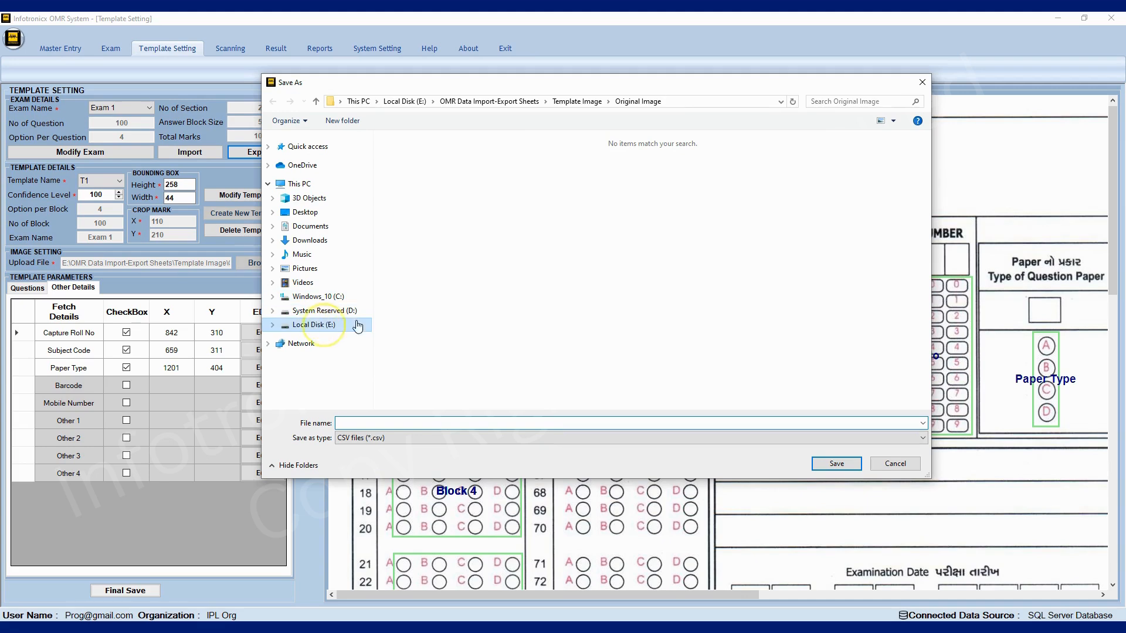
pyautogui.click(358, 325)
pyautogui.doubleClick(434, 297)
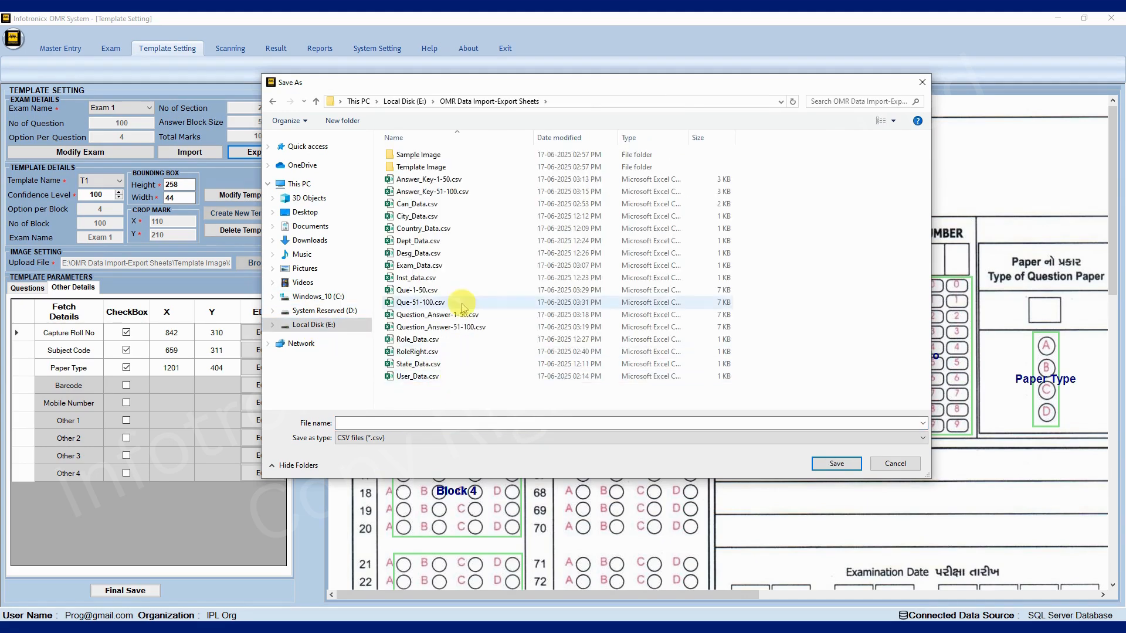
pyautogui.click(439, 422)
pyautogui.write('T1')
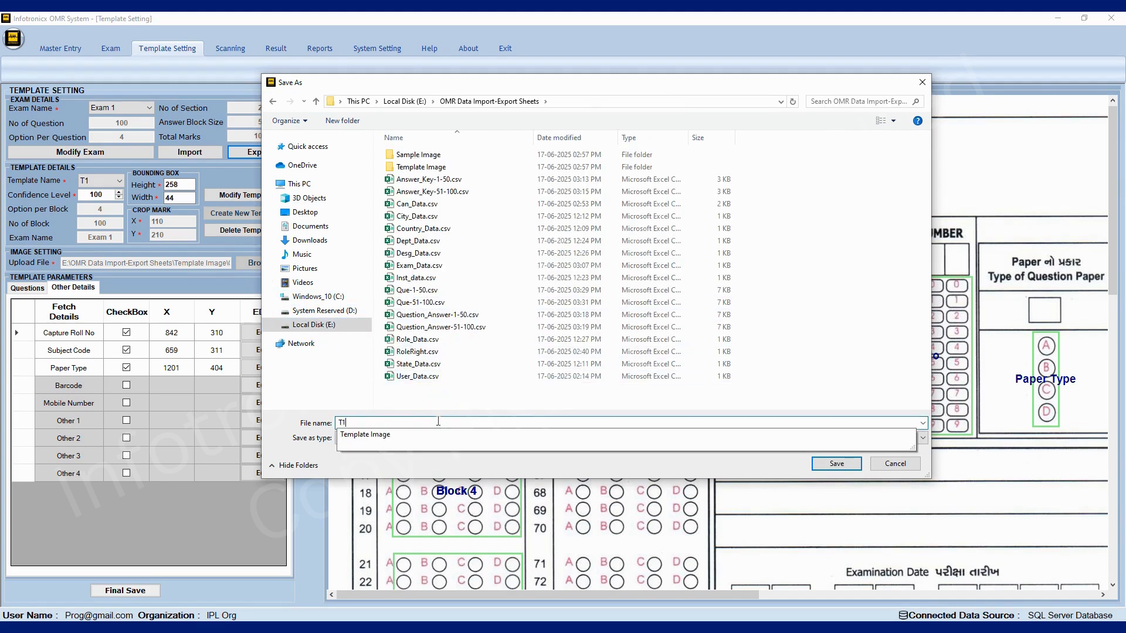
pyautogui.press('Return')
pyautogui.press('Return')
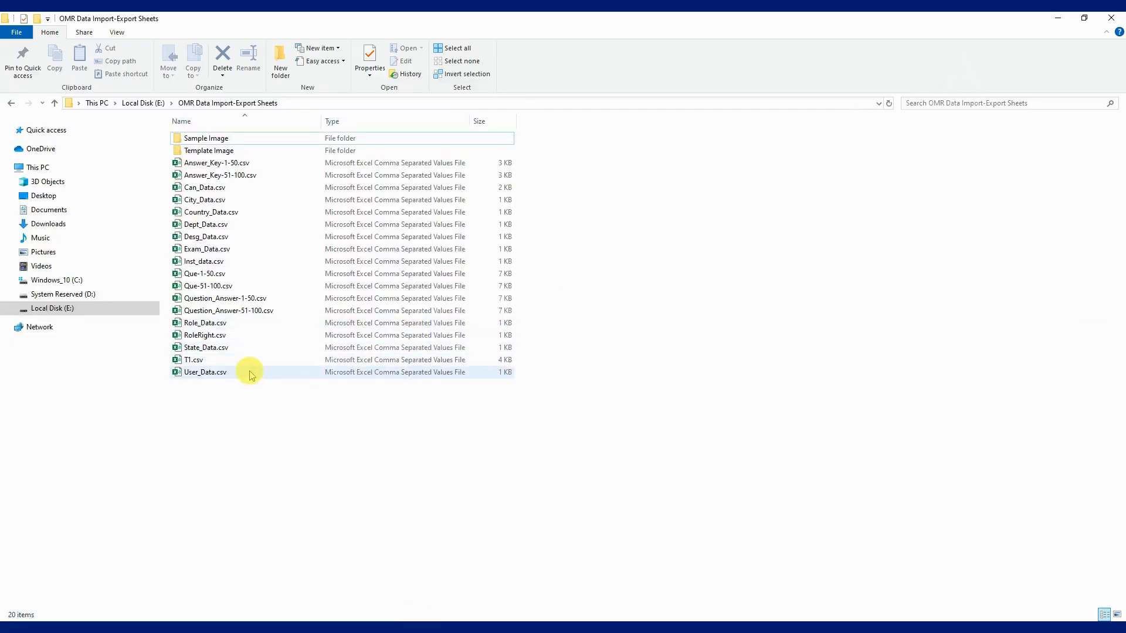
# Open the exported T1.csv in Excel and fill the X value 109 down for questions 1 to 50.
pyautogui.click(222, 360)
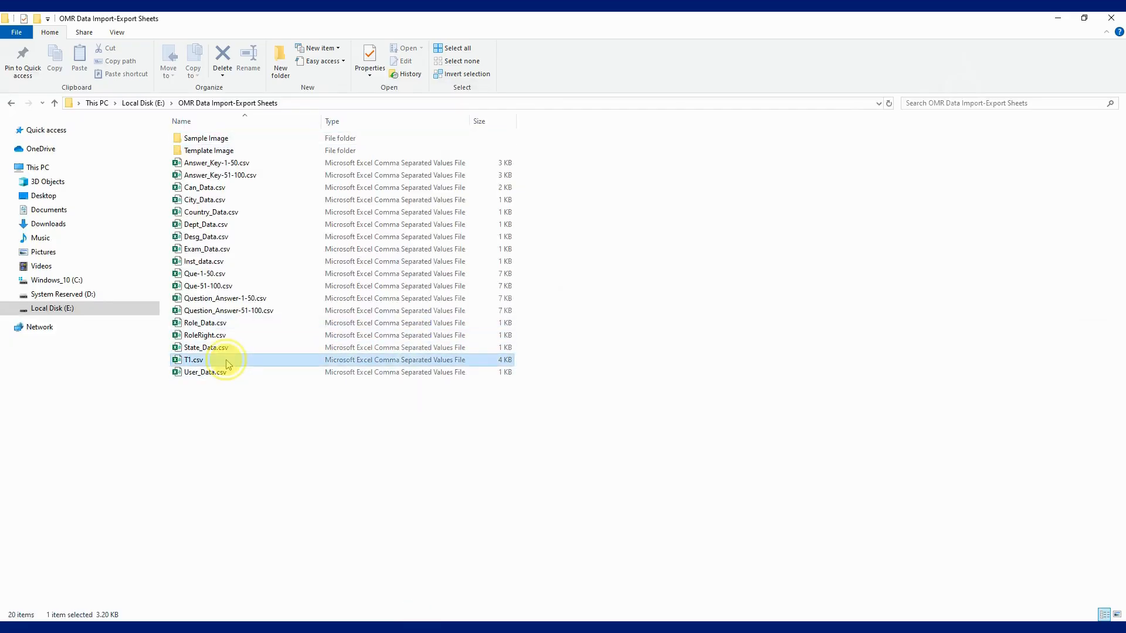
pyautogui.doubleClick(246, 359)
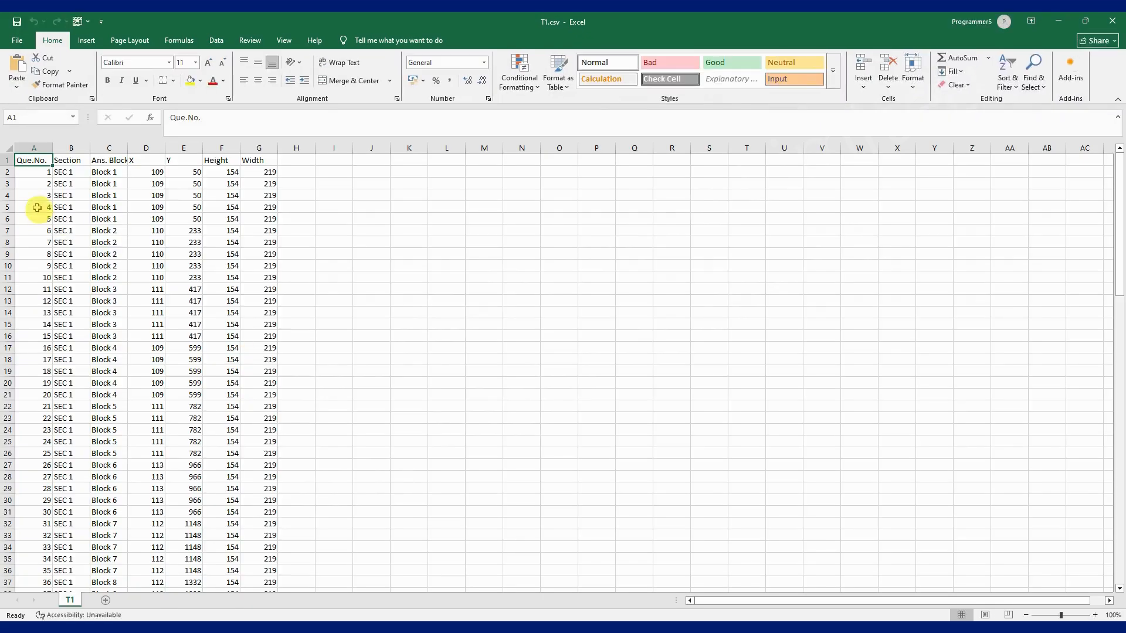
pyautogui.click(158, 172)
pyautogui.moveTo(165, 177); pyautogui.dragTo(147, 326)
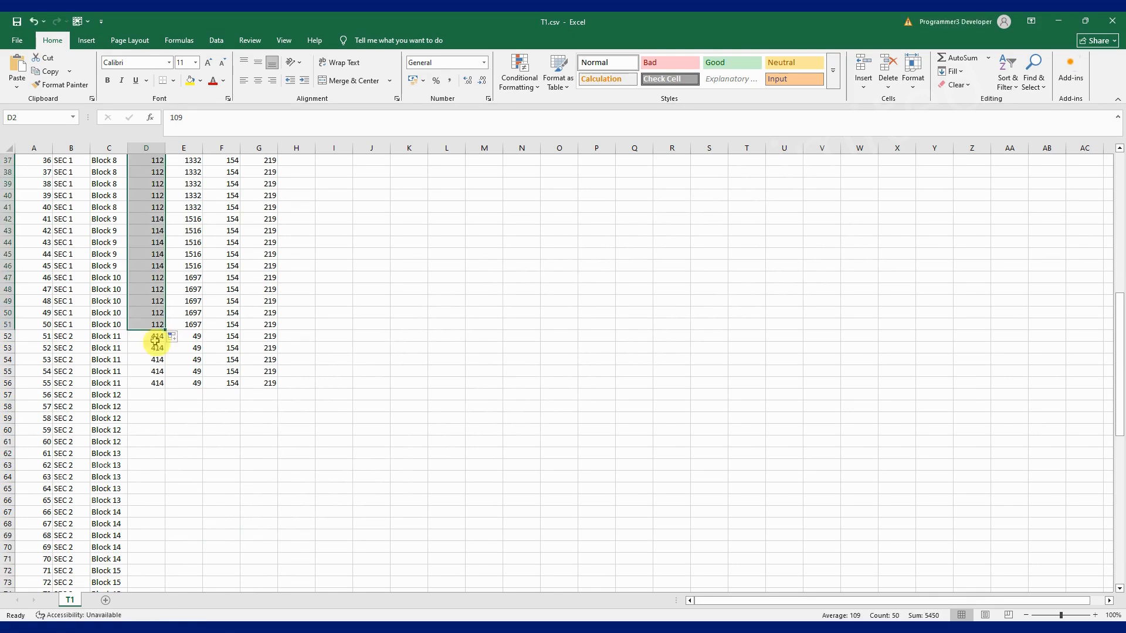
# Fill the Block 11 X value 414 down the X column through question 100.
pyautogui.click(160, 383)
pyautogui.moveTo(165, 389); pyautogui.dragTo(157, 484)
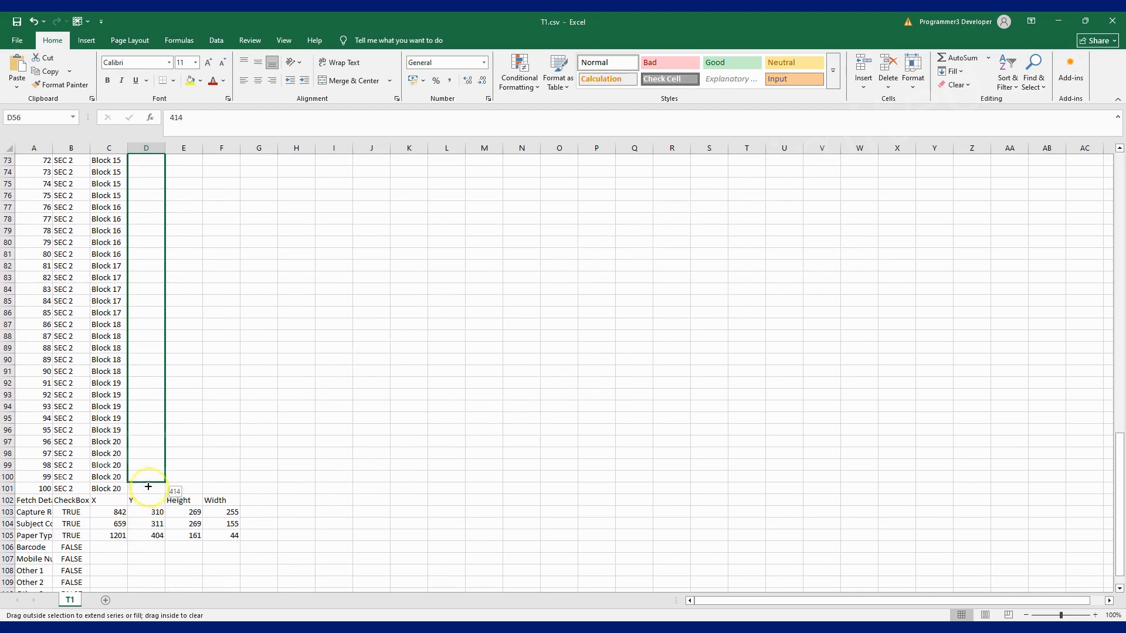
pyautogui.click(160, 489)
pyautogui.click(153, 477)
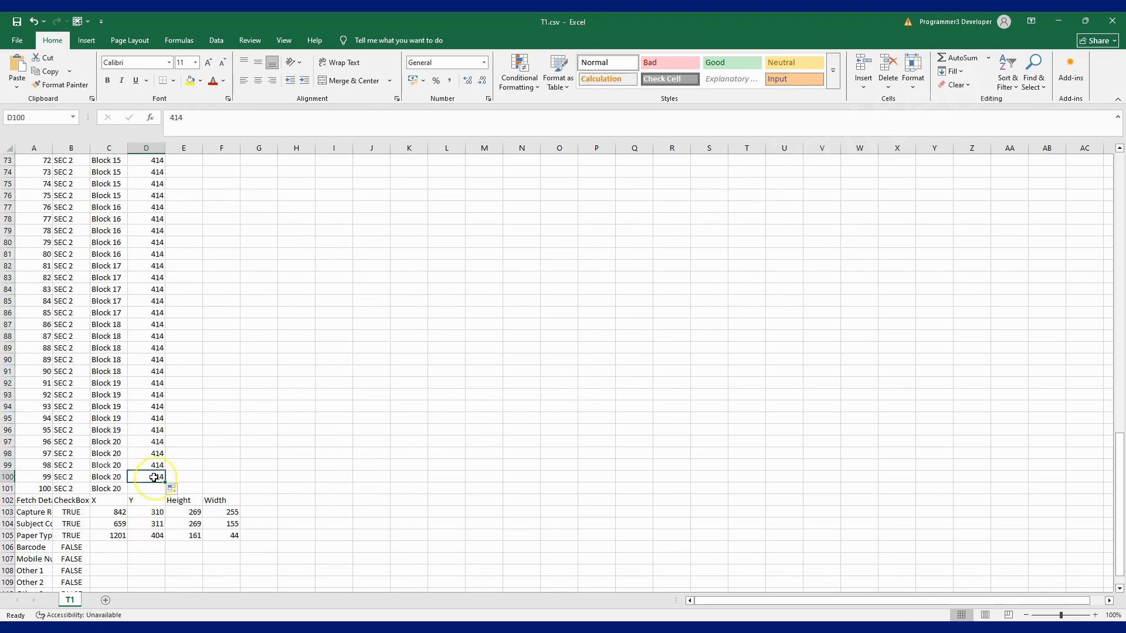
pyautogui.hotkey('ctrl', 'c')
pyautogui.click(155, 491)
pyautogui.click(187, 477)
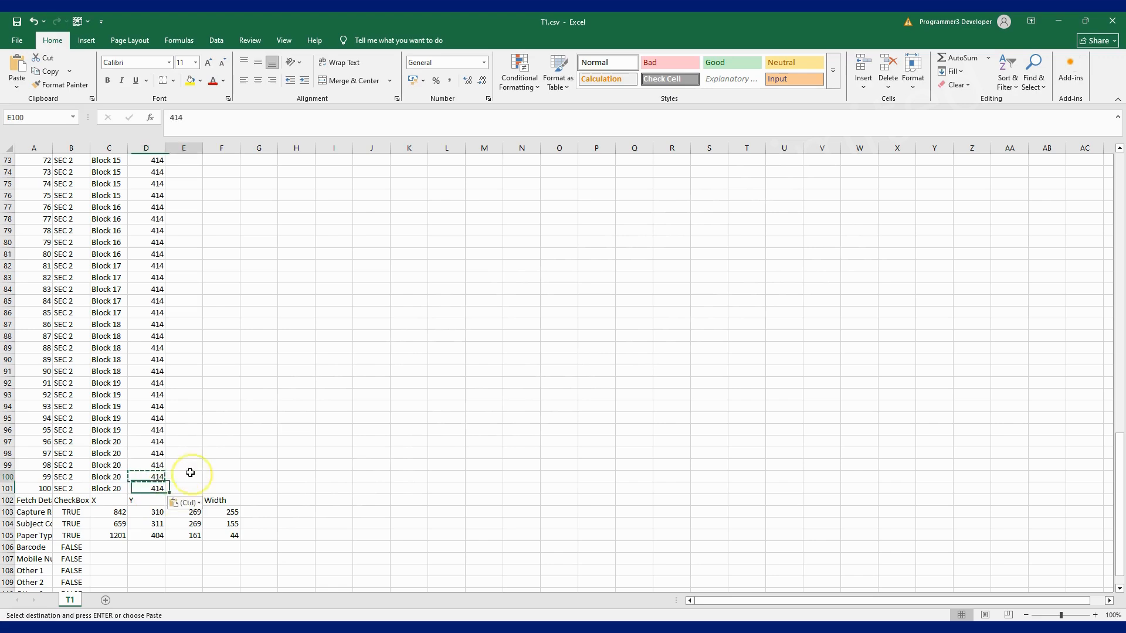
# Copy the Y values of questions 1 to 50 and paste them into the Y column for questions 51 to 100.
pyautogui.scroll(20, 235, 428)
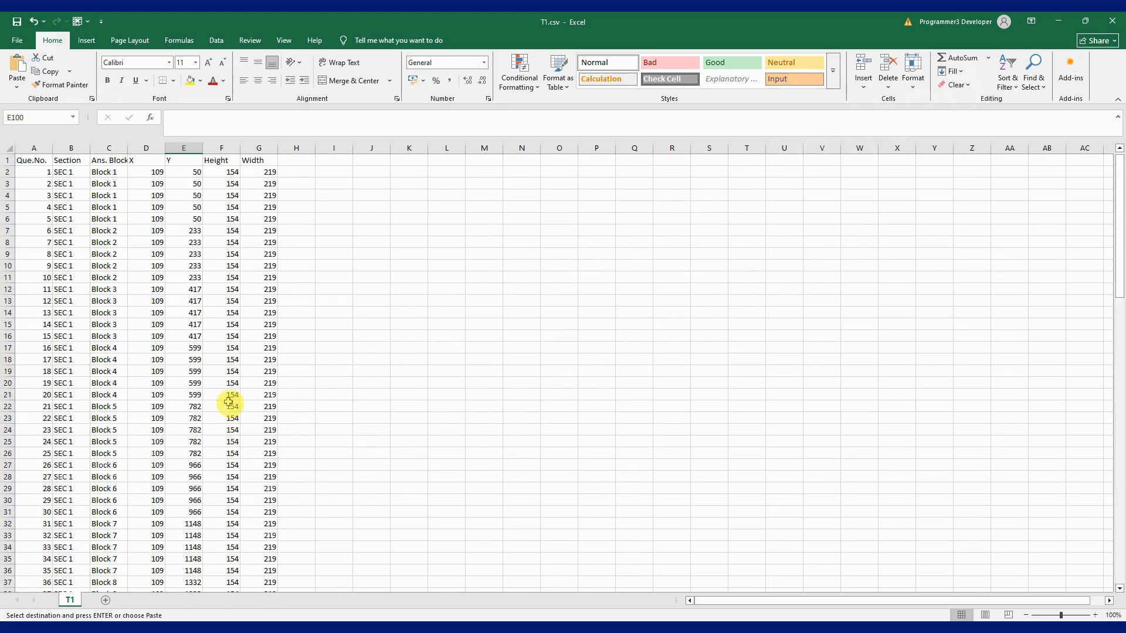
pyautogui.click(196, 170)
pyautogui.moveTo(187, 184); pyautogui.dragTo(181, 536)
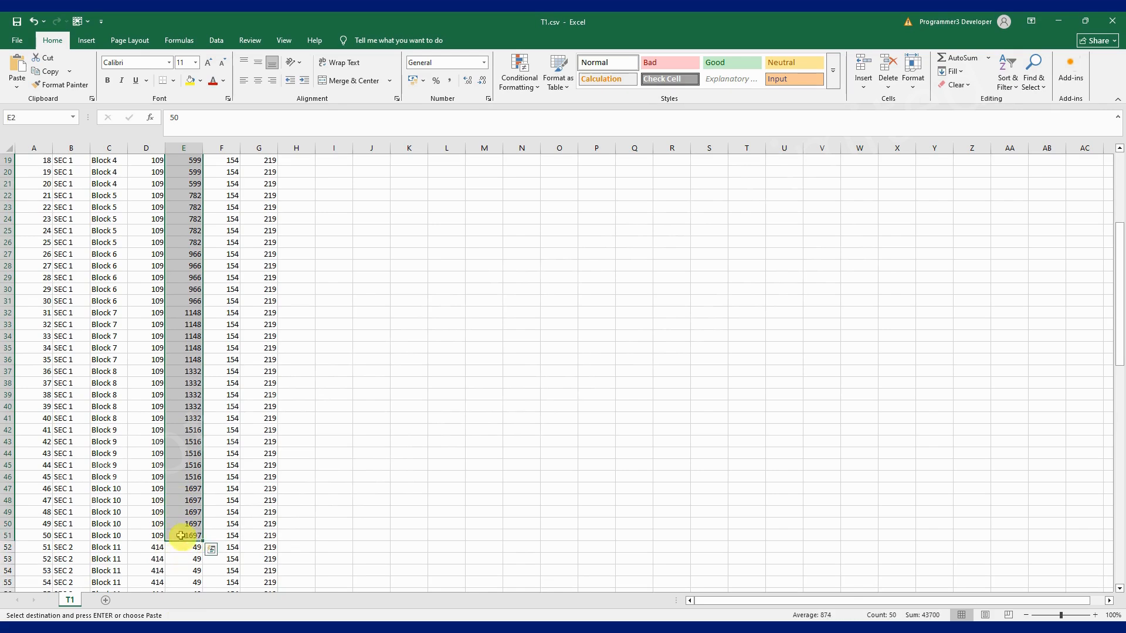
pyautogui.click(182, 547)
pyautogui.hotkey('ctrl', 'v')
pyautogui.scroll(-8, 222, 481)
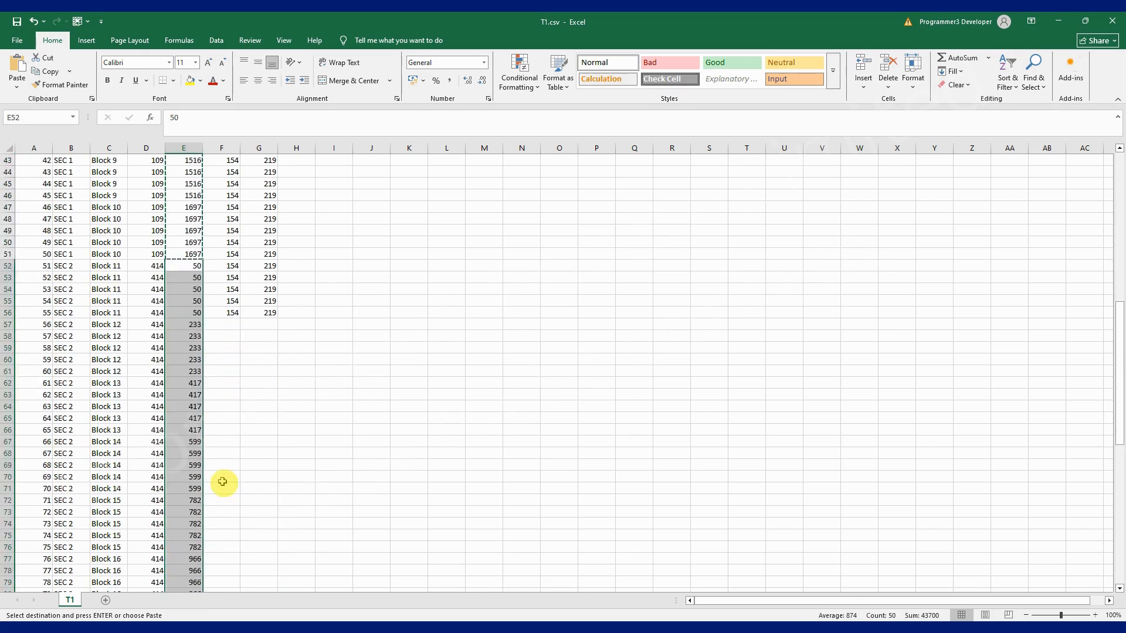
pyautogui.scroll(-14, 222, 481)
# Fill Height 154 and Width 219 down from question 55 through question 100 and close T1.csv to return to the OMR system.
pyautogui.scroll(13, 223, 481)
pyautogui.click(253, 339)
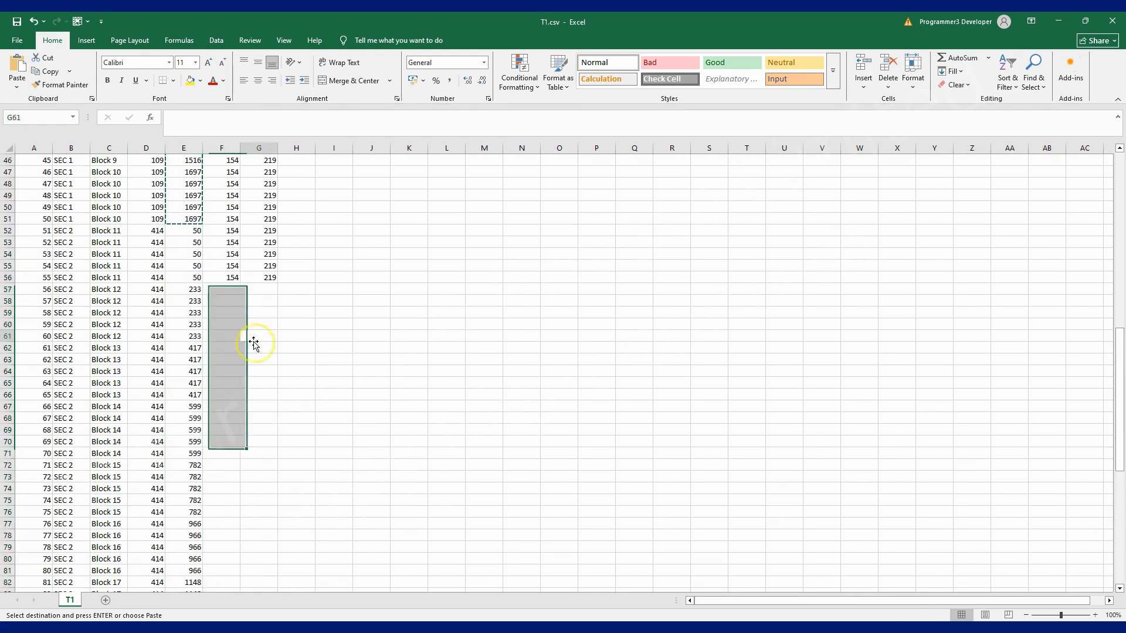
pyautogui.moveTo(227, 280); pyautogui.dragTo(247, 489)
pyautogui.click(266, 278)
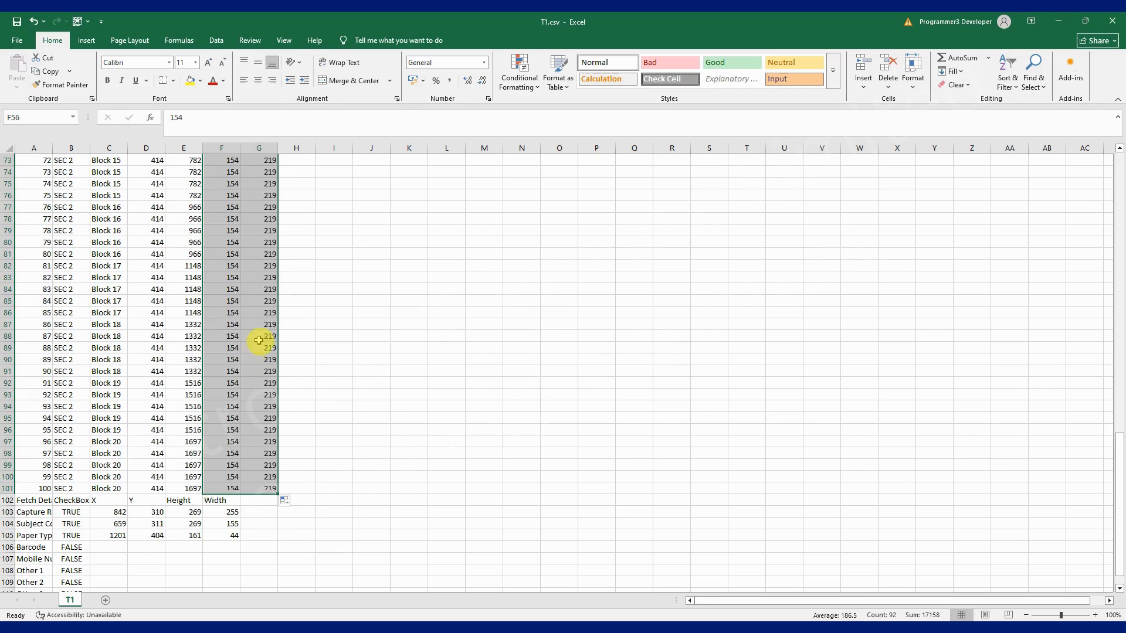
pyautogui.click(259, 340)
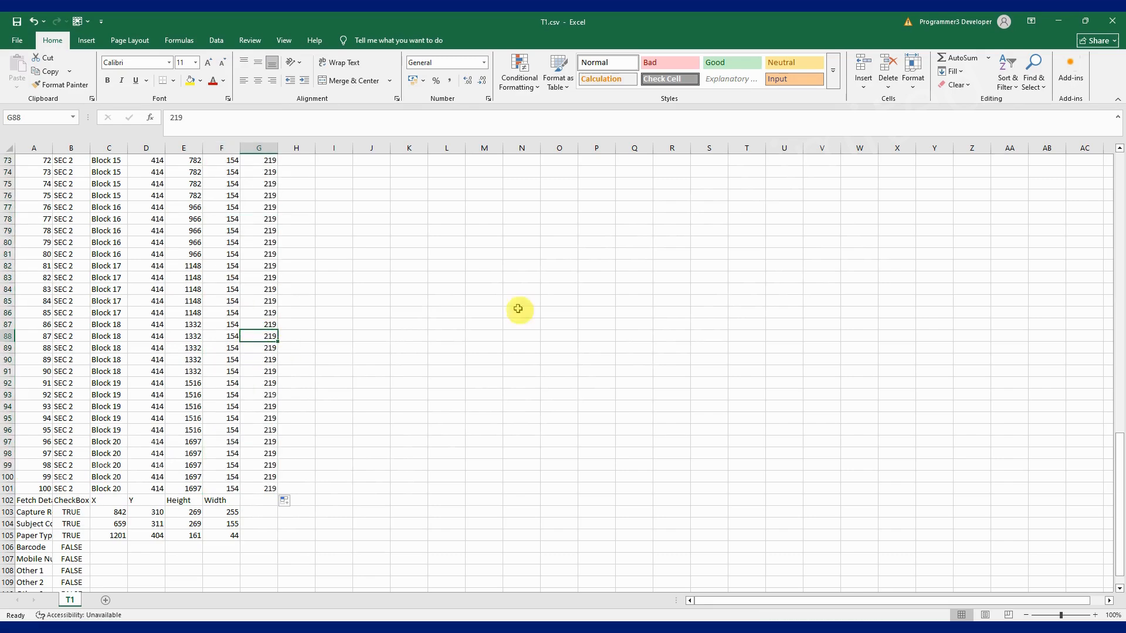
pyautogui.click(1113, 20)
pyautogui.click(1111, 18)
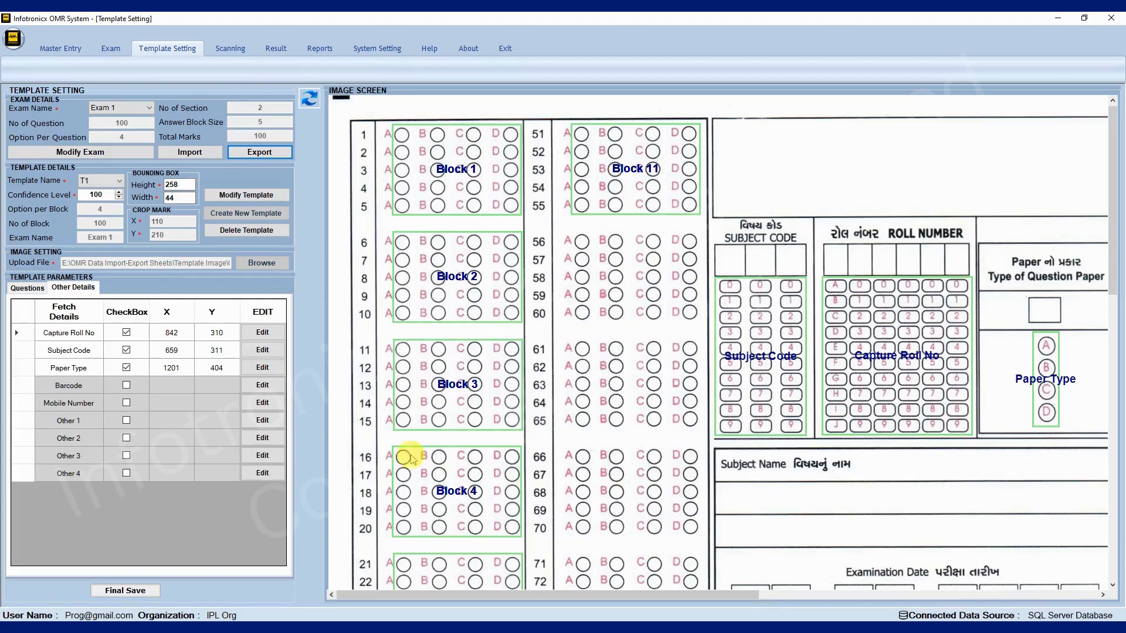
pyautogui.click(189, 152)
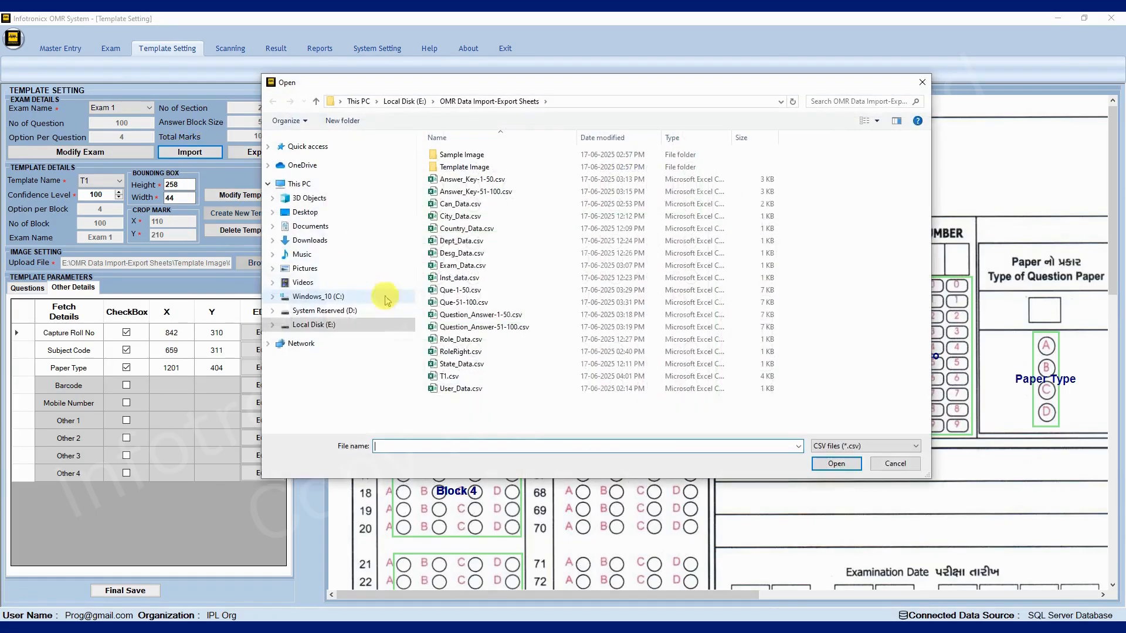
pyautogui.click(896, 464)
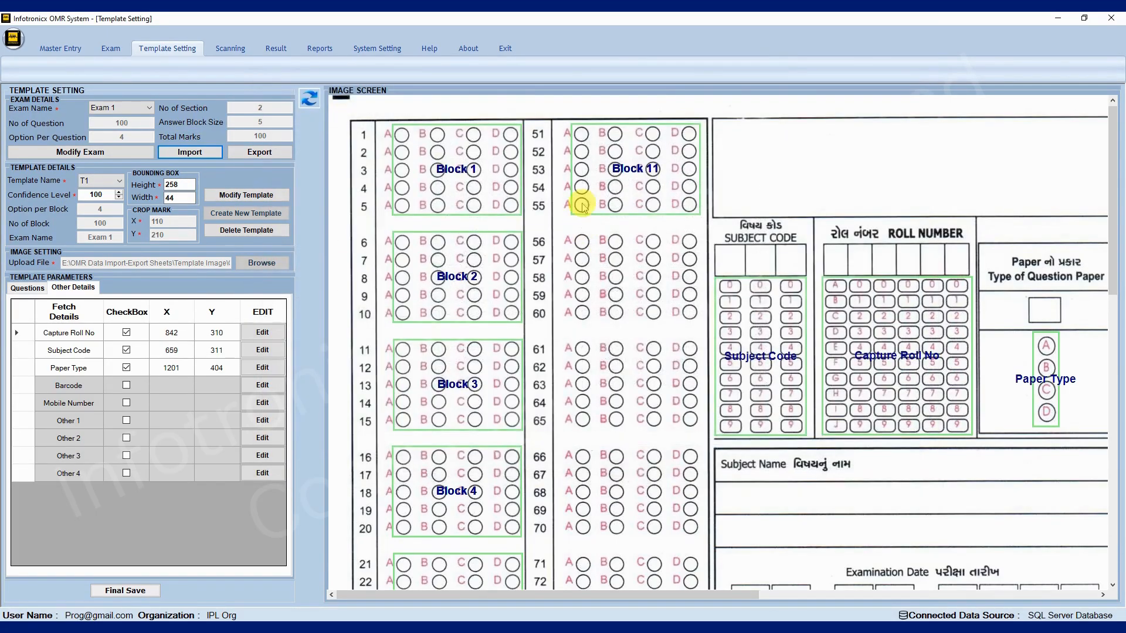
pyautogui.scroll(-10, 610, 350)
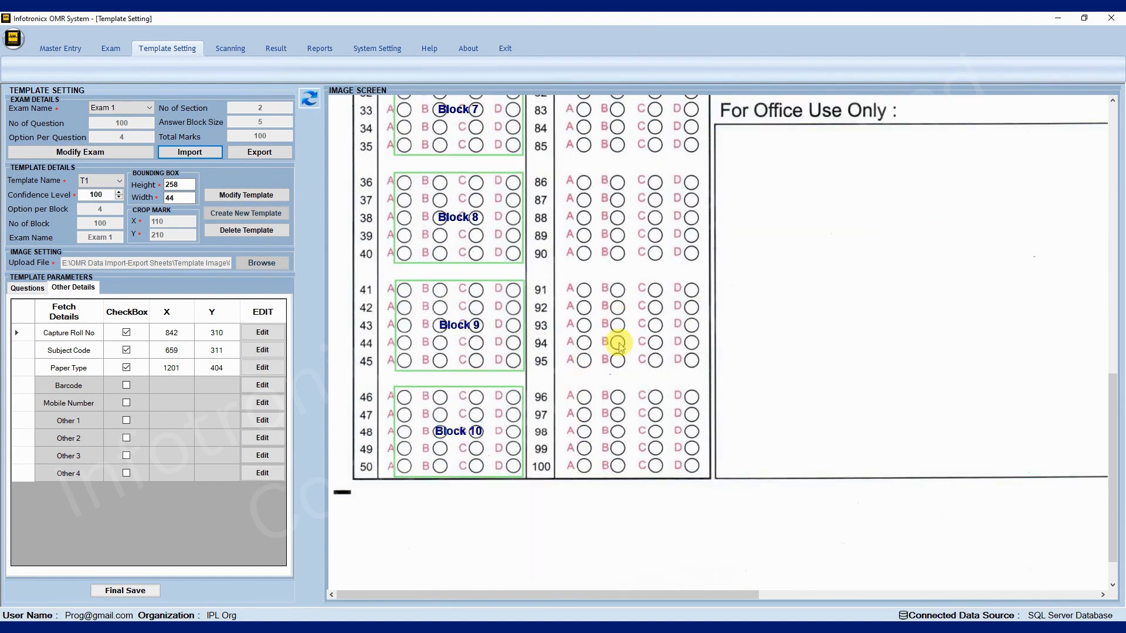
# Import the completed T1.csv from OMR Data Import-Export Sheets into template T1.
pyautogui.click(190, 152)
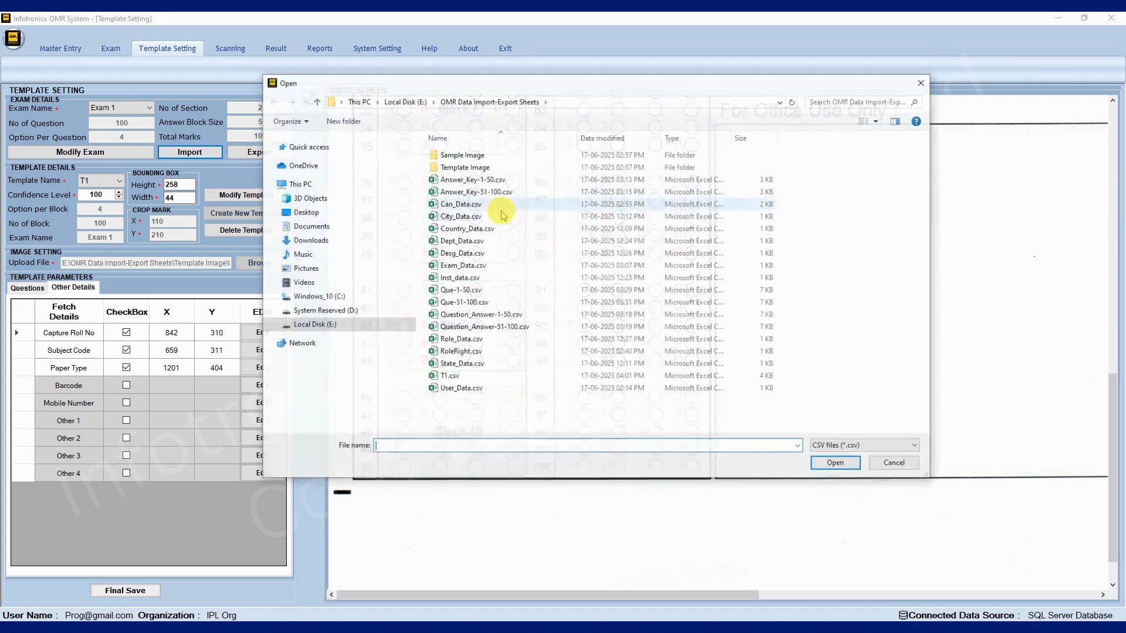
pyautogui.doubleClick(460, 374)
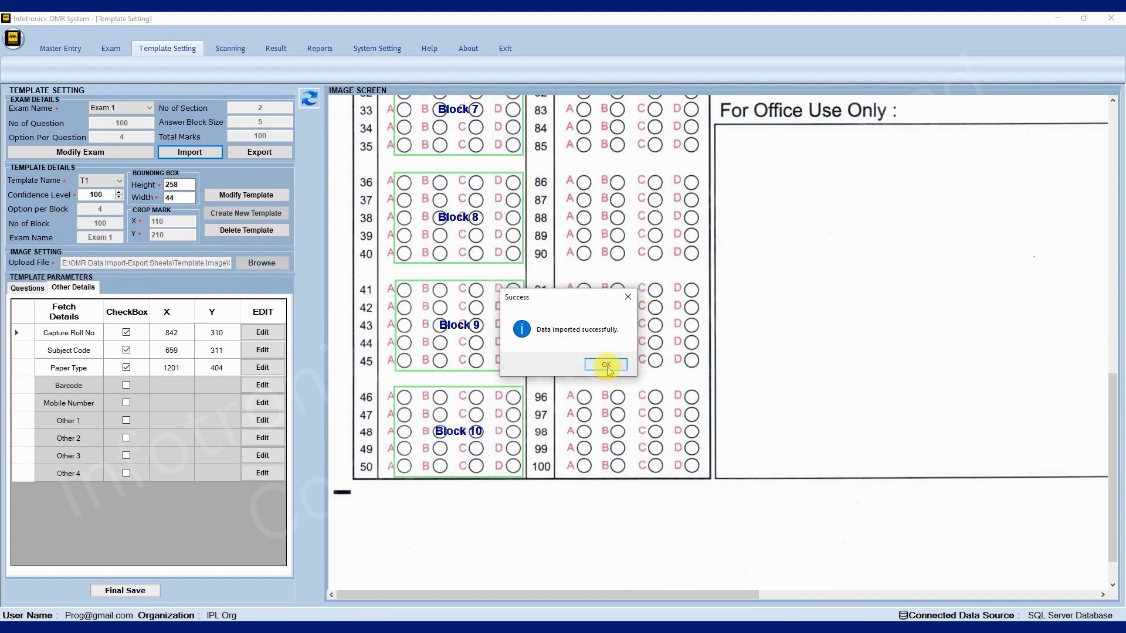
pyautogui.click(606, 364)
# Examine the imported answer blocks on the sheet image and the X and Y values in the template's question list.
pyautogui.click(30, 288)
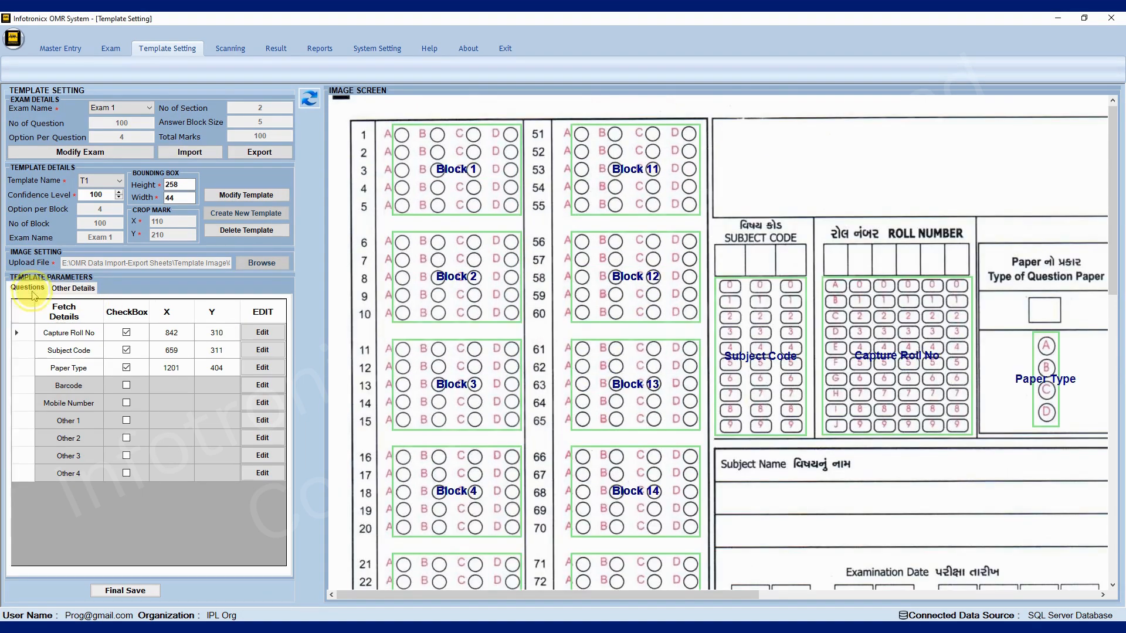
pyautogui.scroll(-6, 217, 434)
pyautogui.scroll(-10, 645, 465)
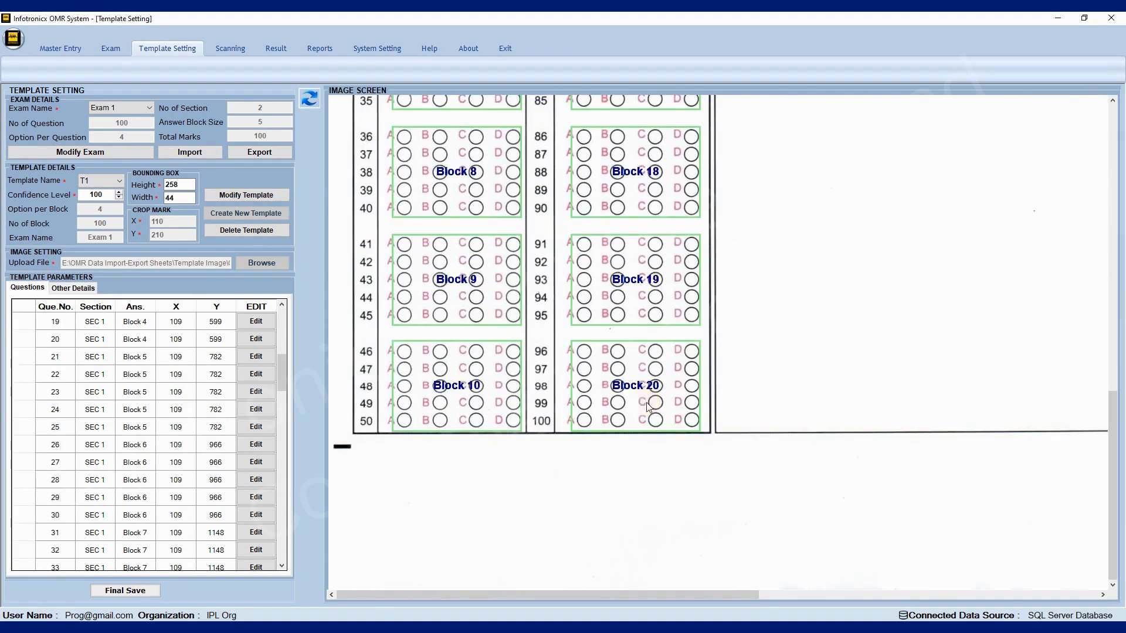
pyautogui.scroll(10, 634, 335)
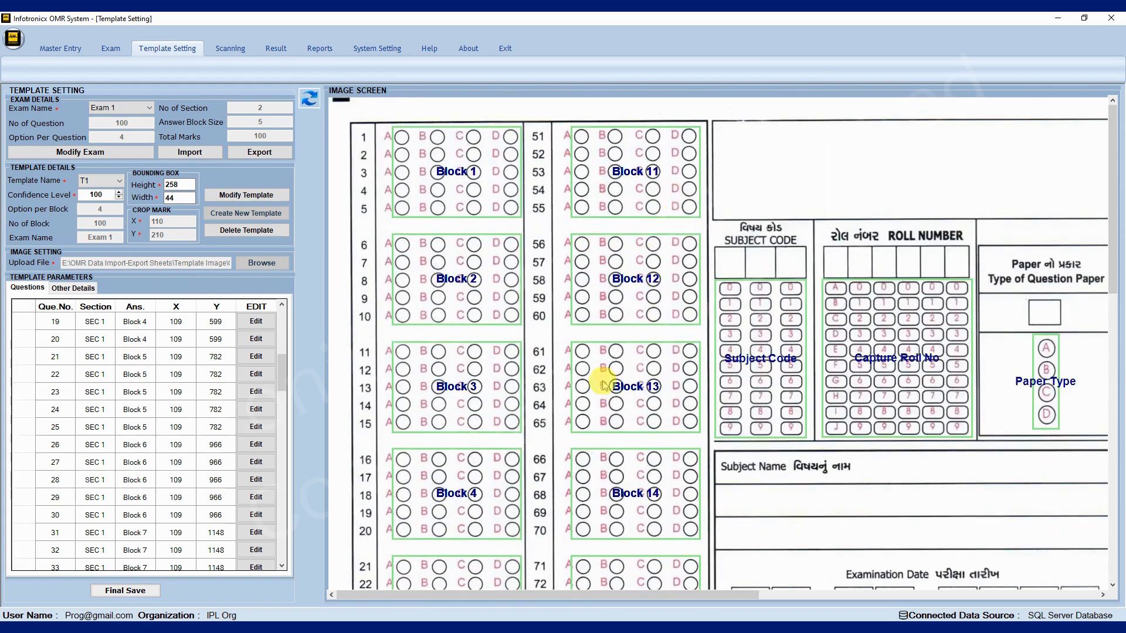
pyautogui.scroll(-6, 180, 463)
pyautogui.scroll(-17, 181, 464)
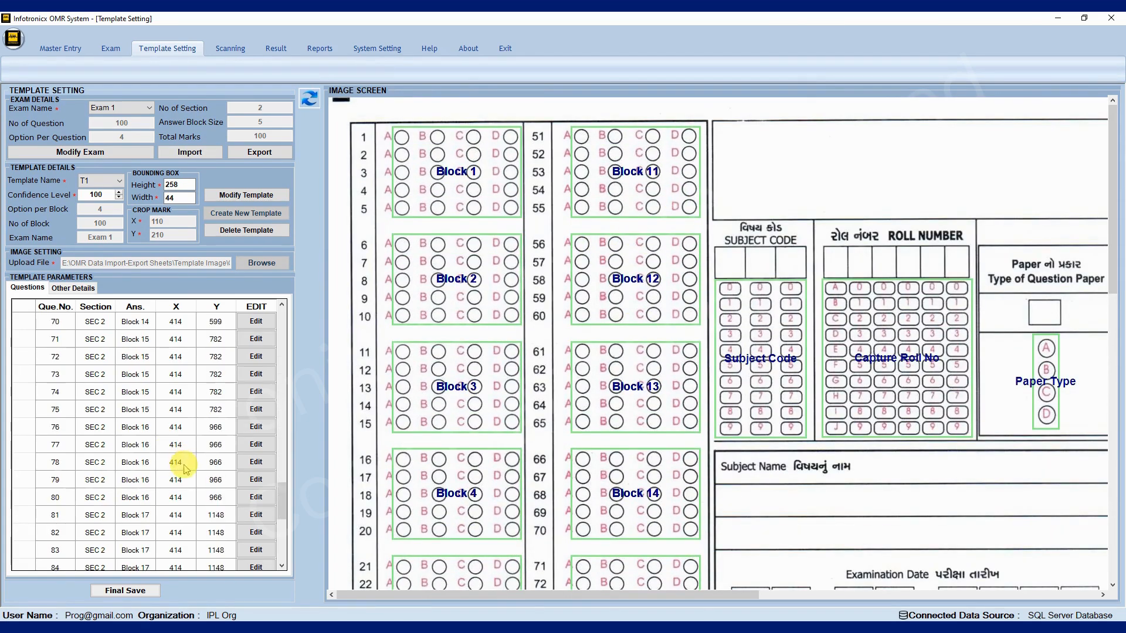
# Perform the final save of template T1 with the imported block coordinates and check its lower answer blocks.
pyautogui.click(124, 590)
pyautogui.click(620, 364)
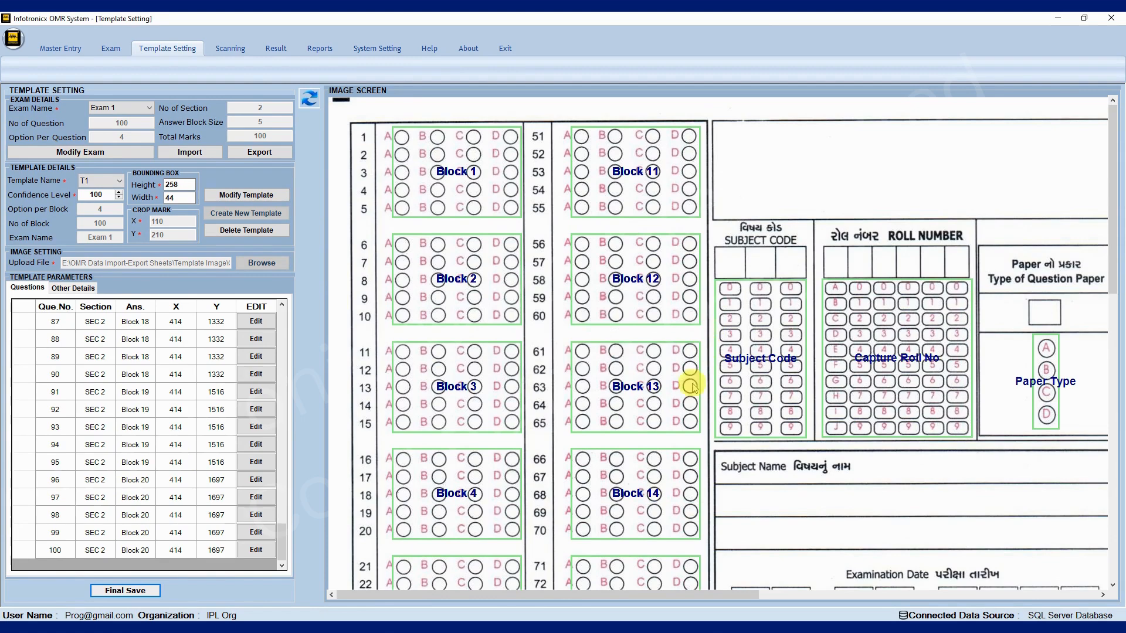
pyautogui.scroll(-10, 585, 352)
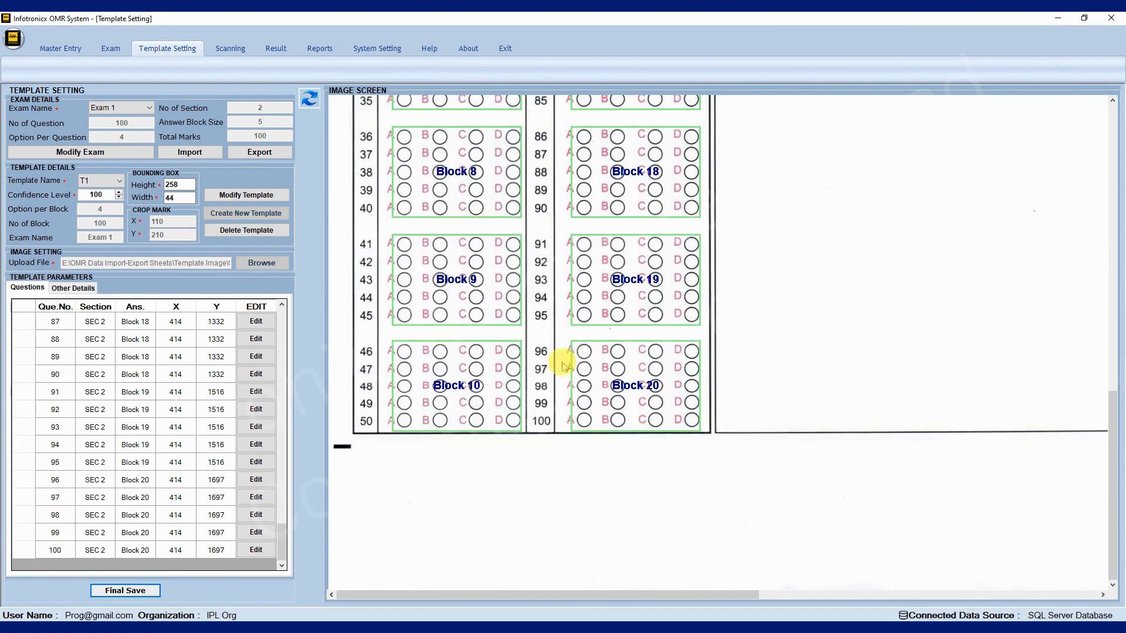